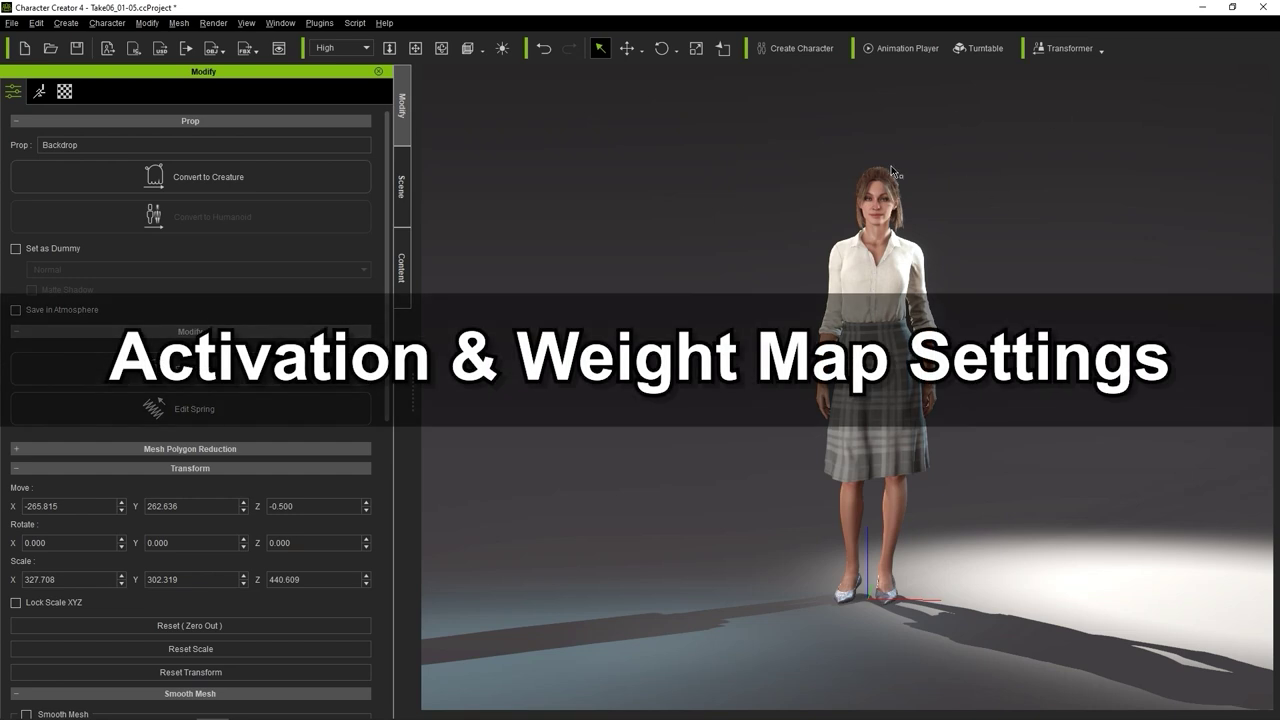
# Check the knee-length skirt's and hair's Physics values, then start Animation Player playback.
pyautogui.click(871, 389)
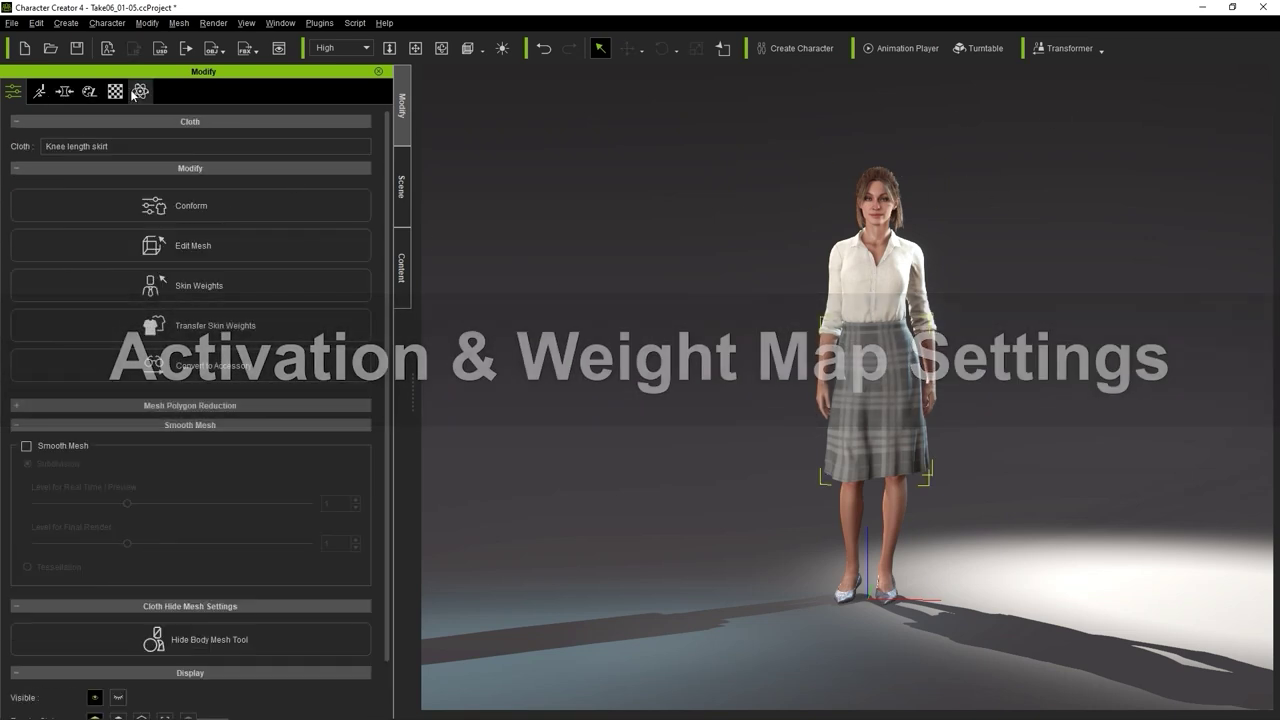
pyautogui.click(139, 92)
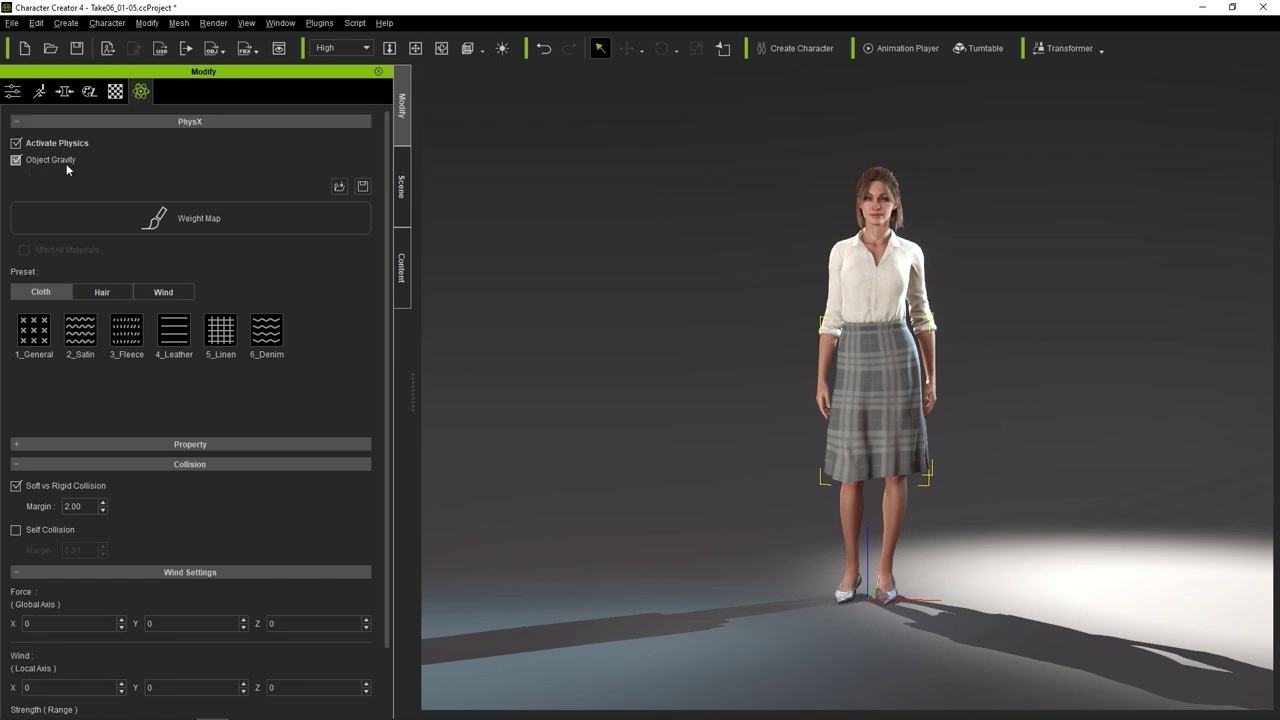
pyautogui.click(860, 203)
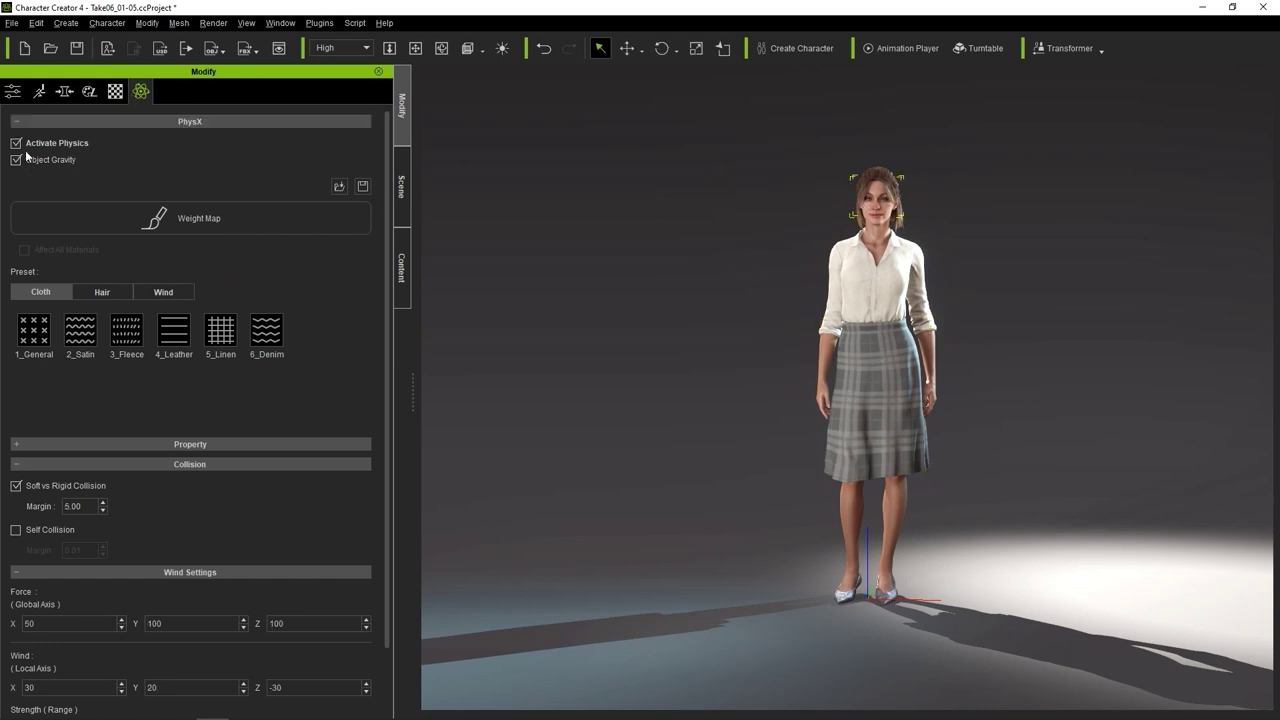
pyautogui.click(897, 50)
pyautogui.click(457, 87)
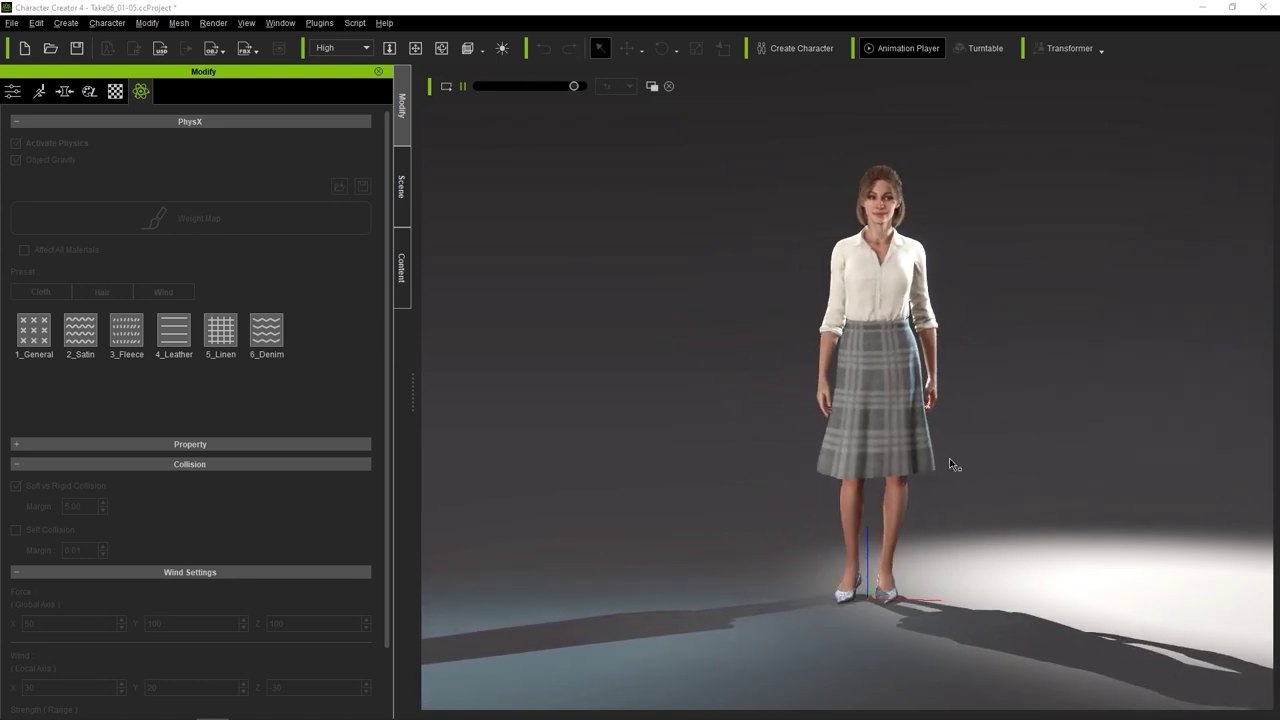
# Show the Physics toolbar, enable Soft Cloth Simulation, and view Project Settings' global physics.
pyautogui.click(280, 22)
pyautogui.moveTo(297, 60)
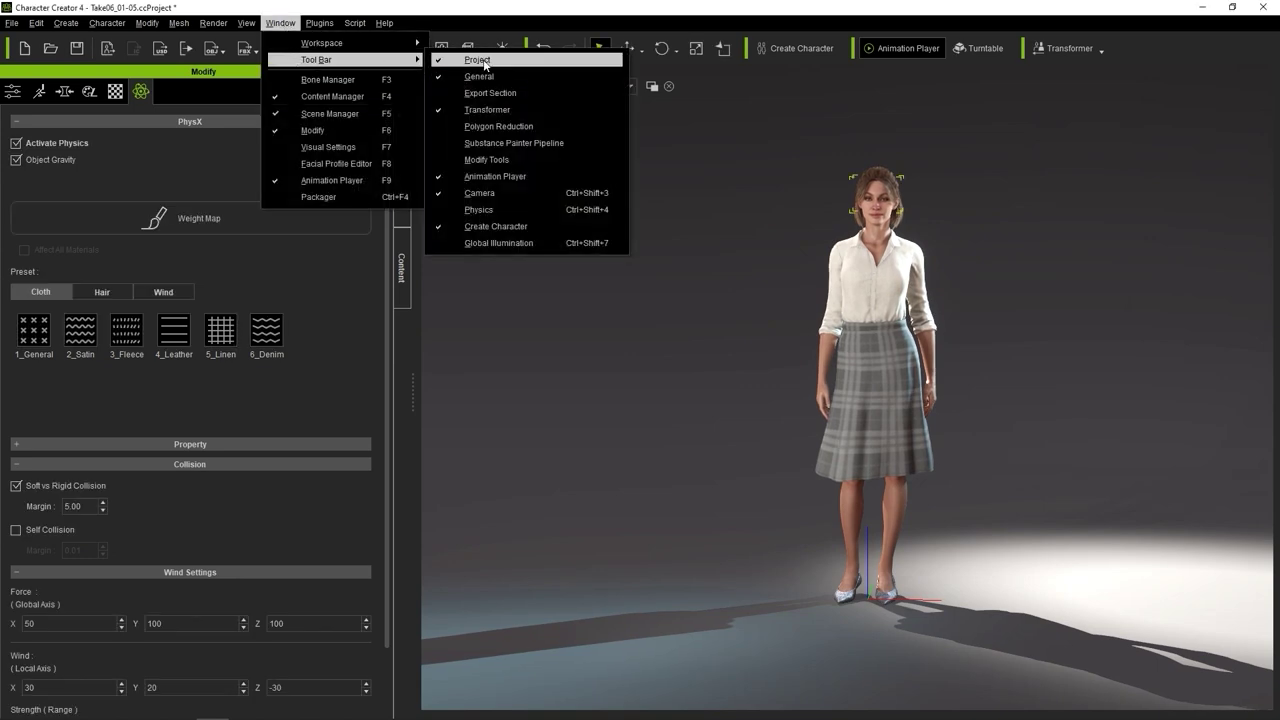
pyautogui.click(497, 213)
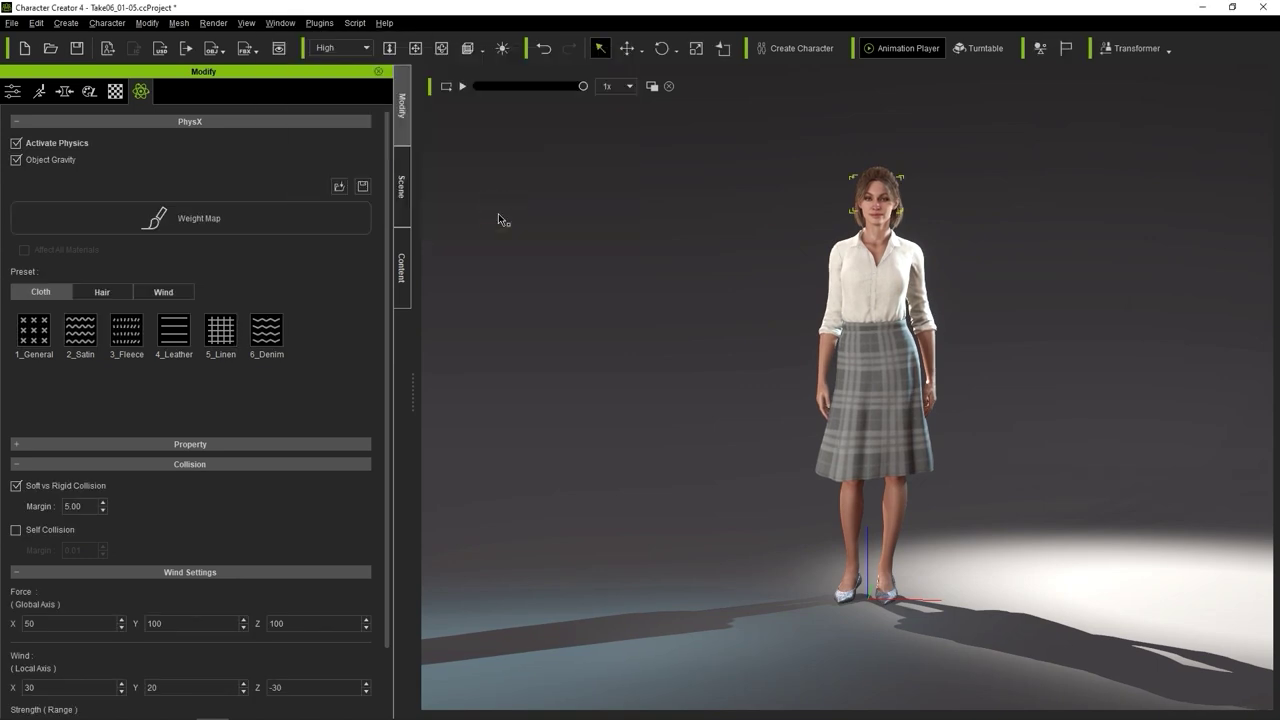
pyautogui.click(1042, 50)
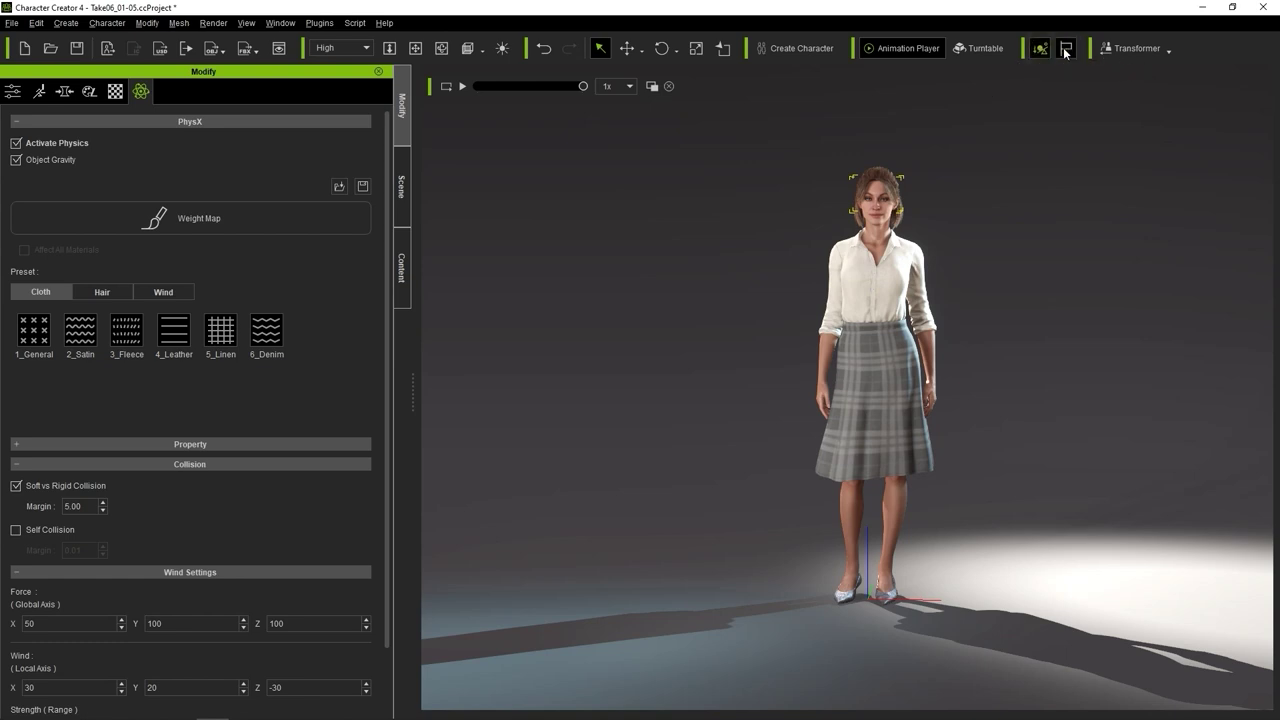
pyautogui.click(36, 23)
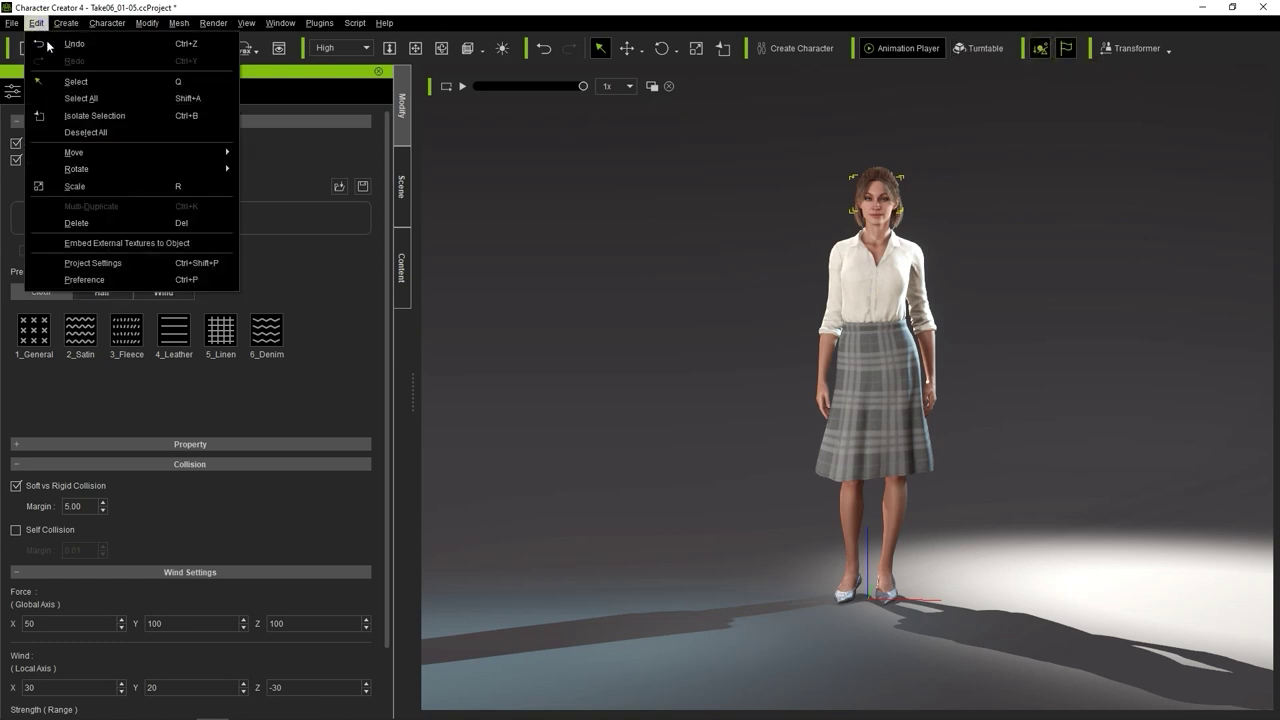
pyautogui.click(137, 263)
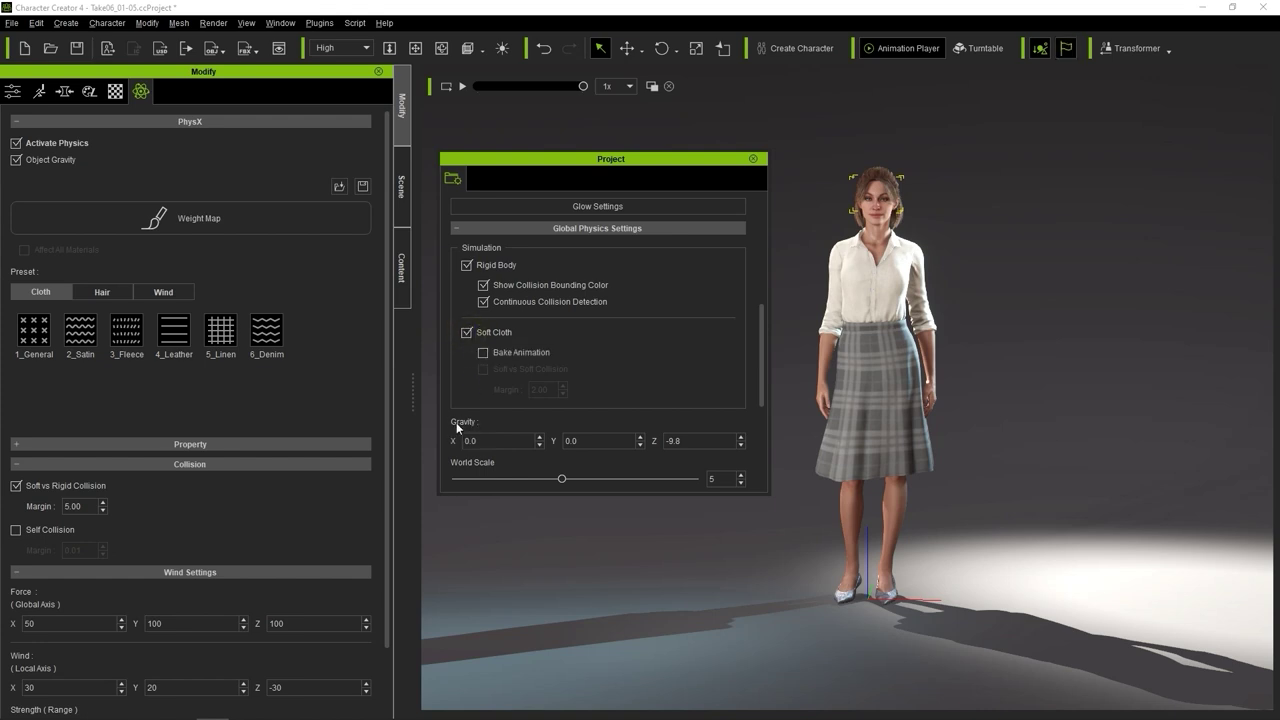
# Close Project Settings and play the animation to simulate the skirt as soft cloth.
pyautogui.click(753, 159)
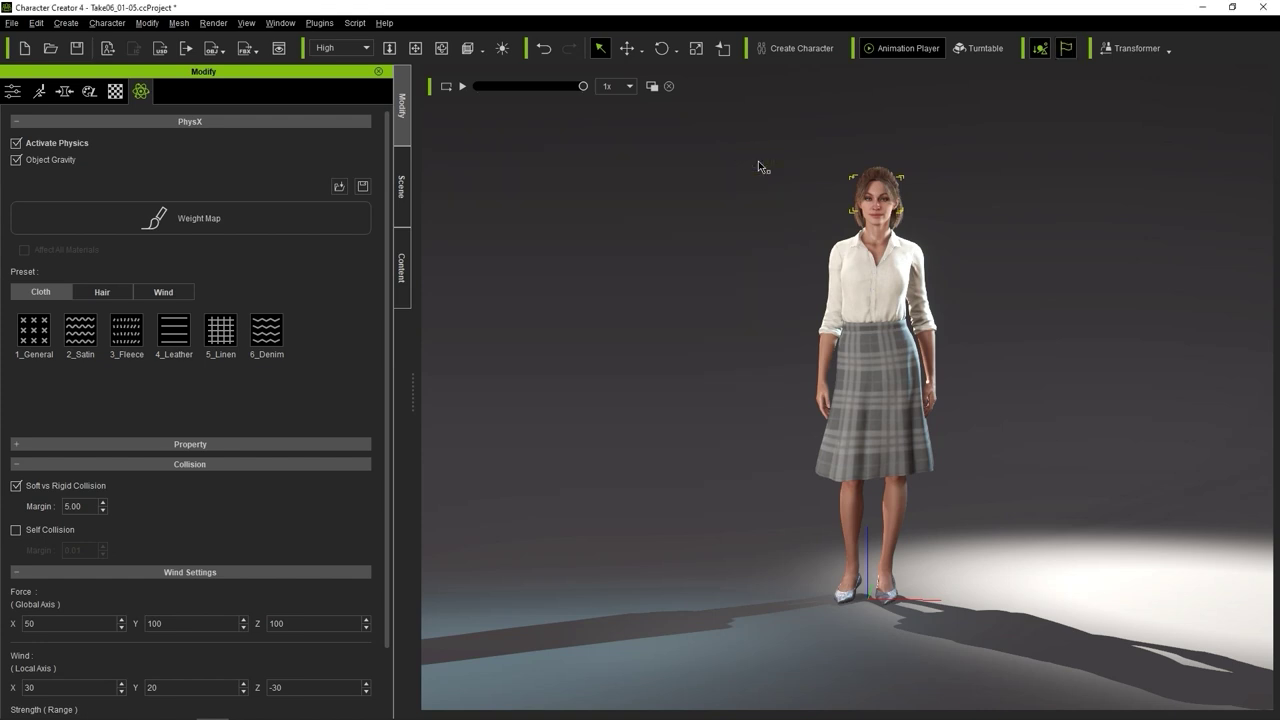
pyautogui.click(462, 88)
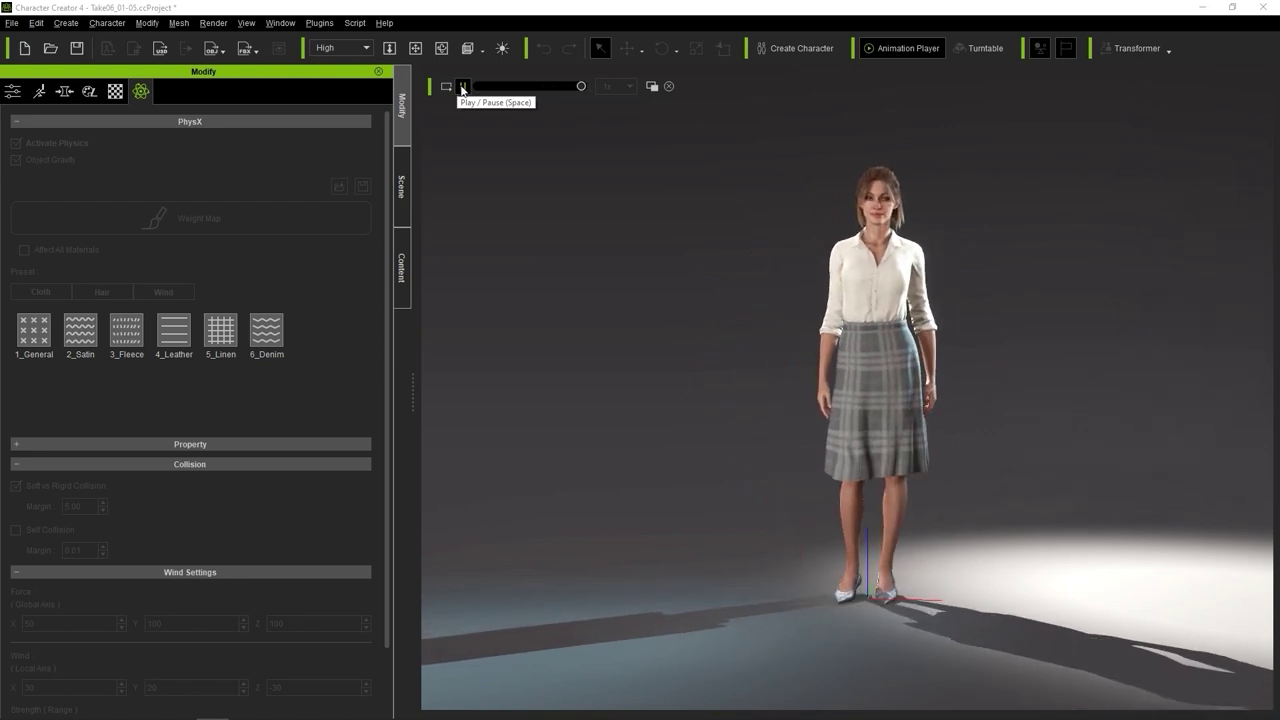
# Open Edit Weight Map for the Knee_length_skirt to view its black-to-white gradient.
pyautogui.click(870, 415)
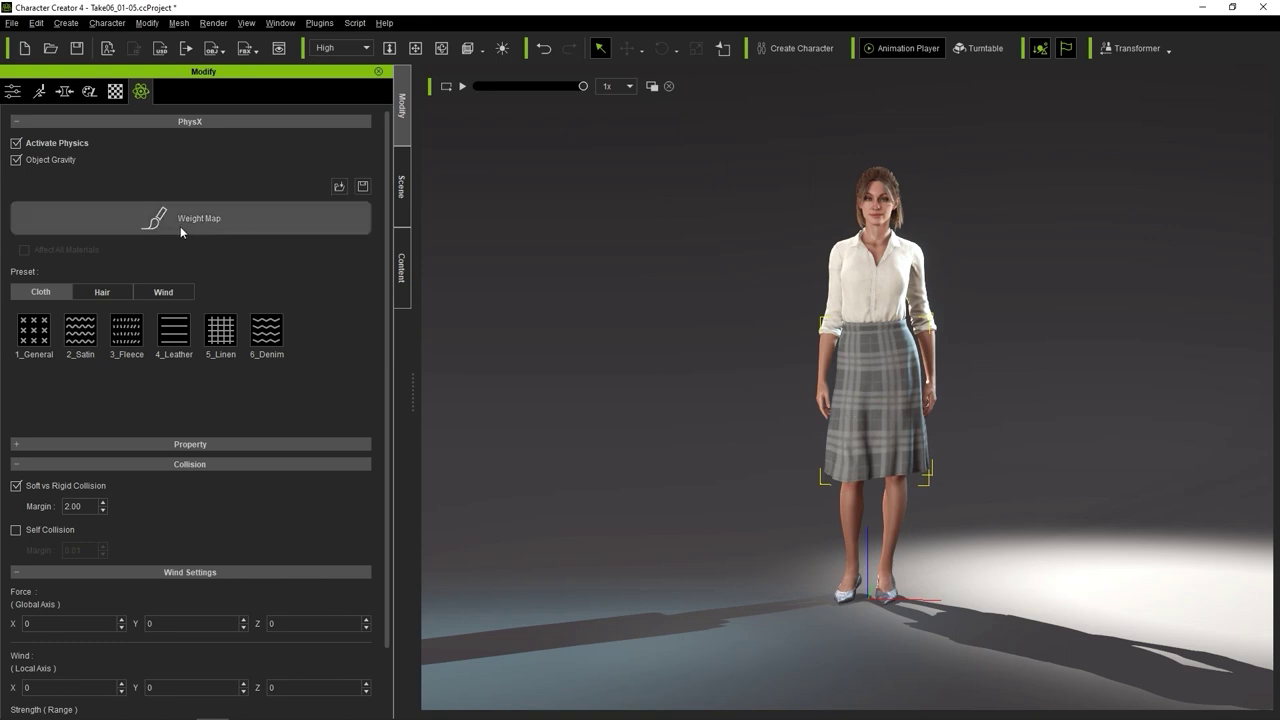
pyautogui.click(227, 236)
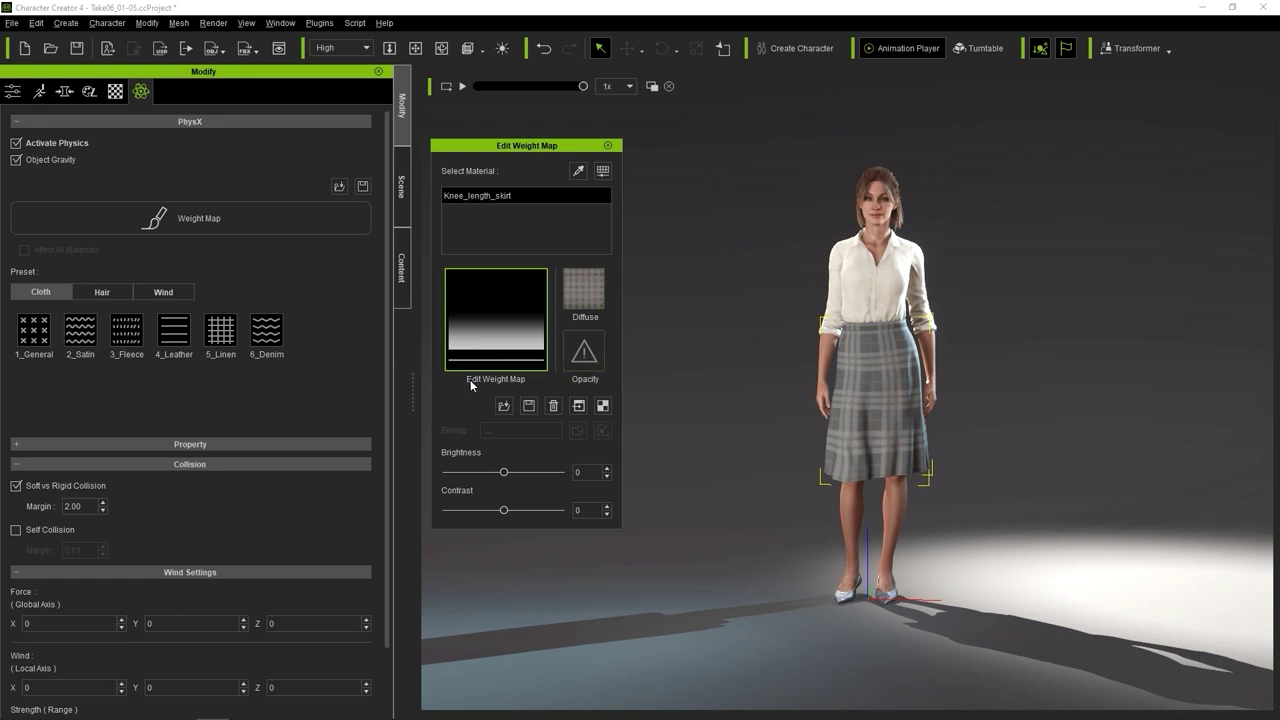
pyautogui.moveTo(532, 380)
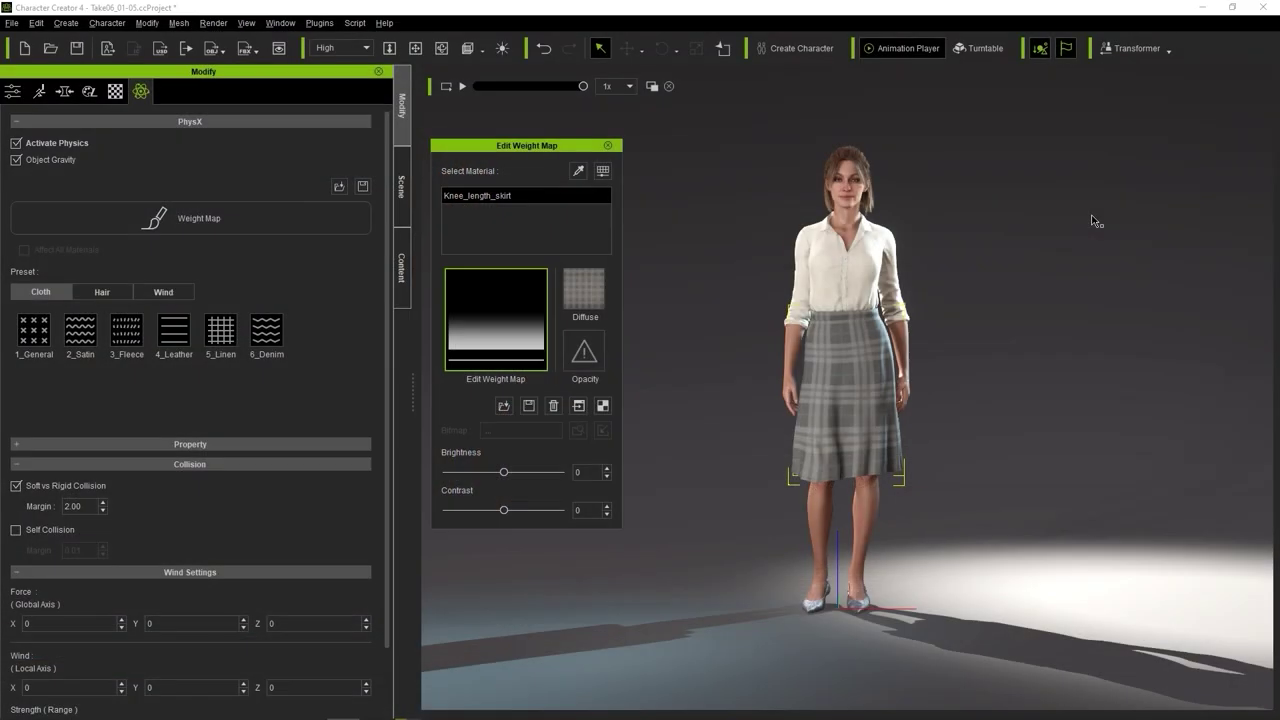
# Activate physics on Camila 2's F_Soldier_Skirt_H and check that its weight map is all white.
pyautogui.click(861, 171)
pyautogui.click(864, 177)
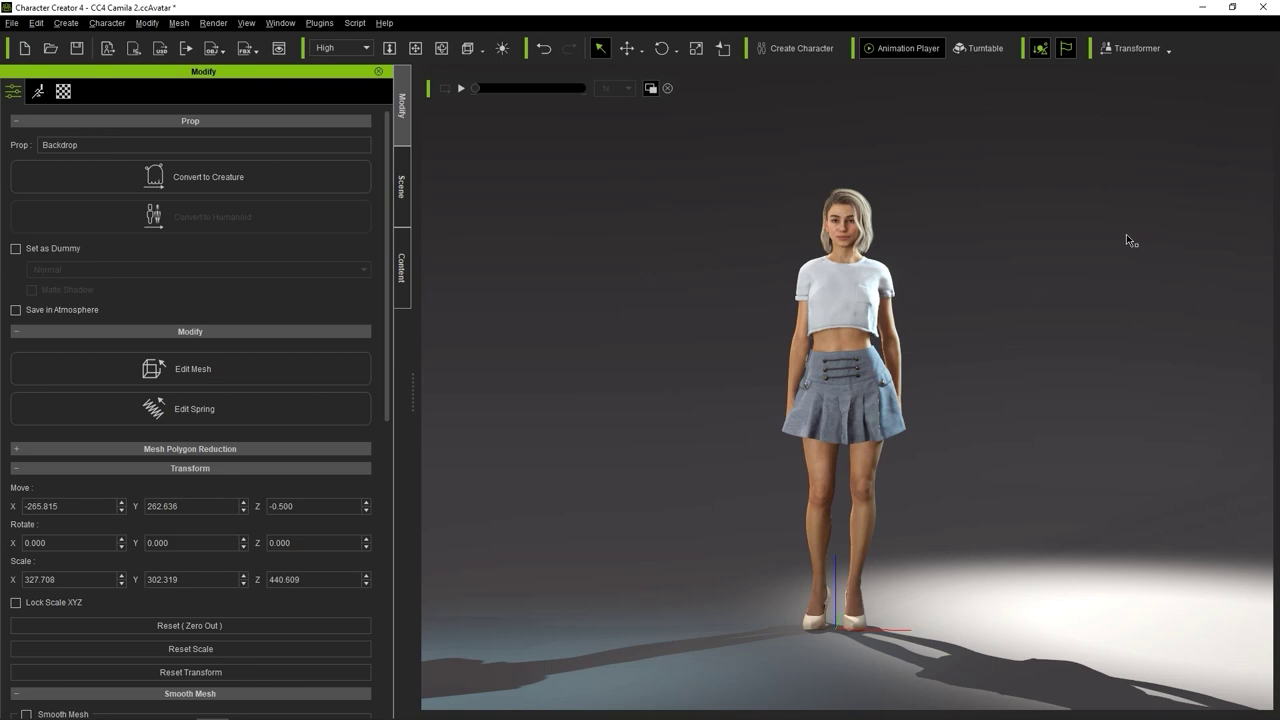
pyautogui.click(857, 367)
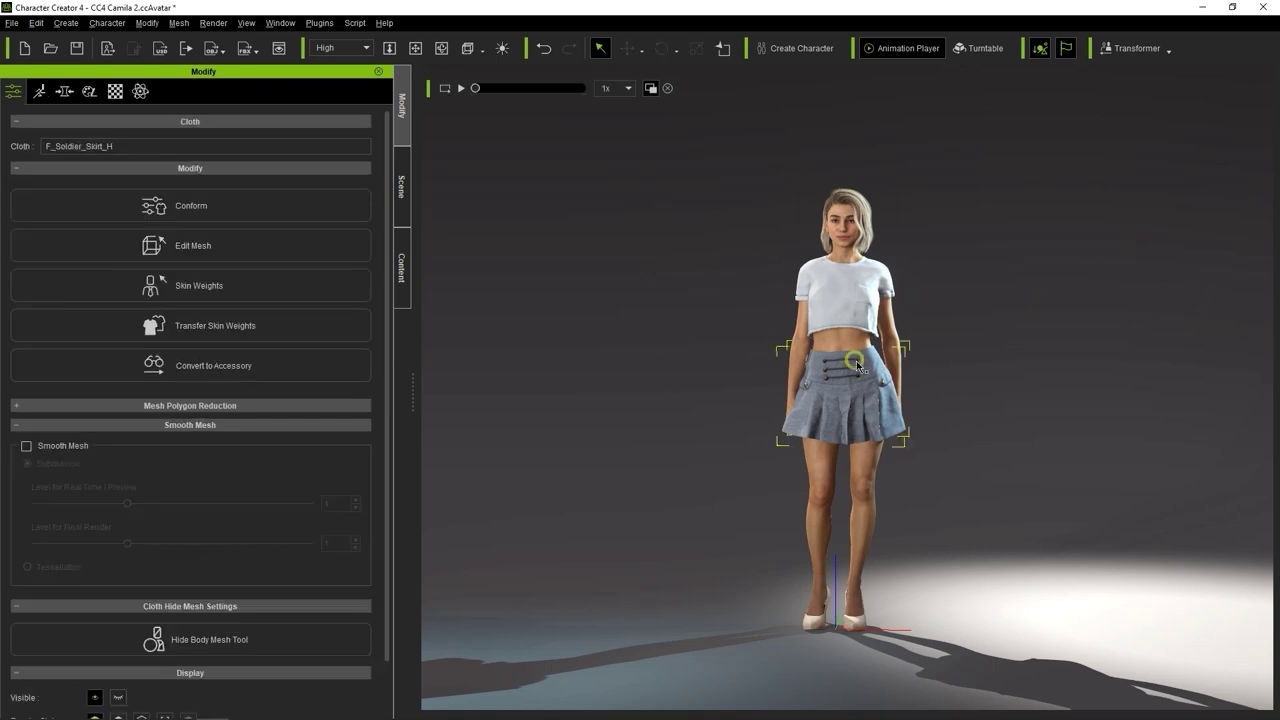
pyautogui.click(140, 92)
pyautogui.click(15, 144)
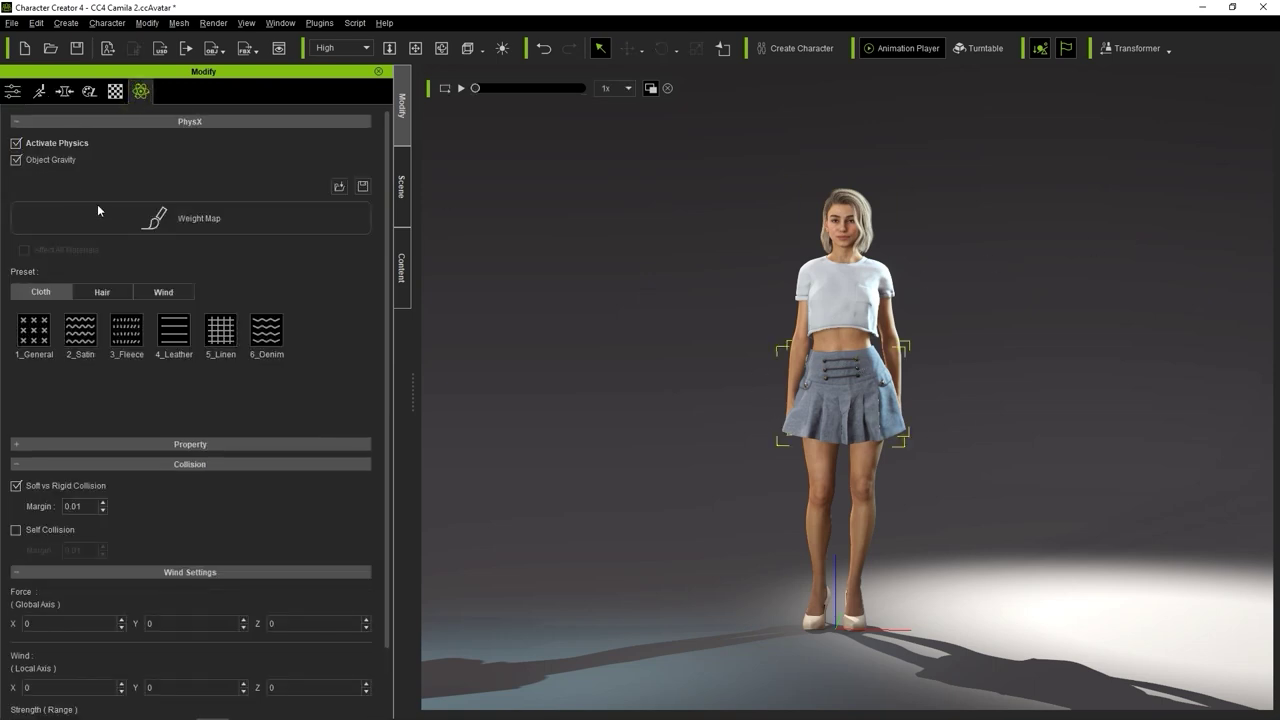
pyautogui.click(110, 215)
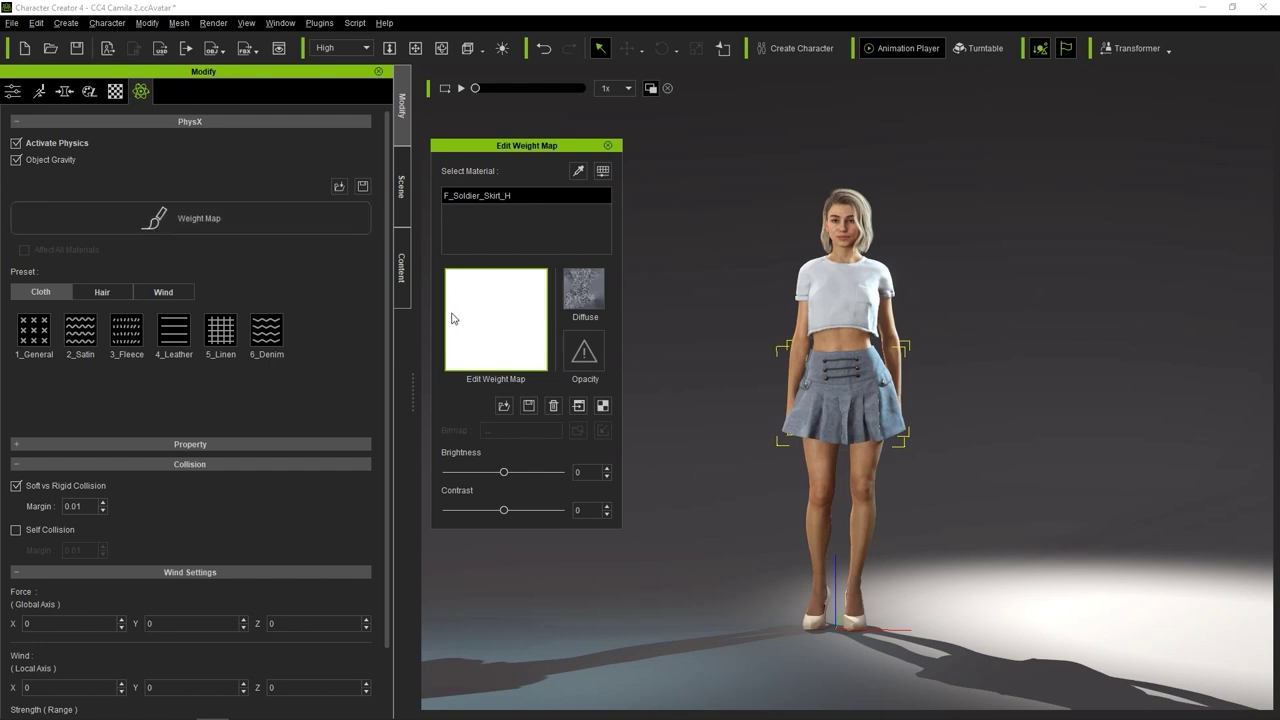
pyautogui.click(607, 145)
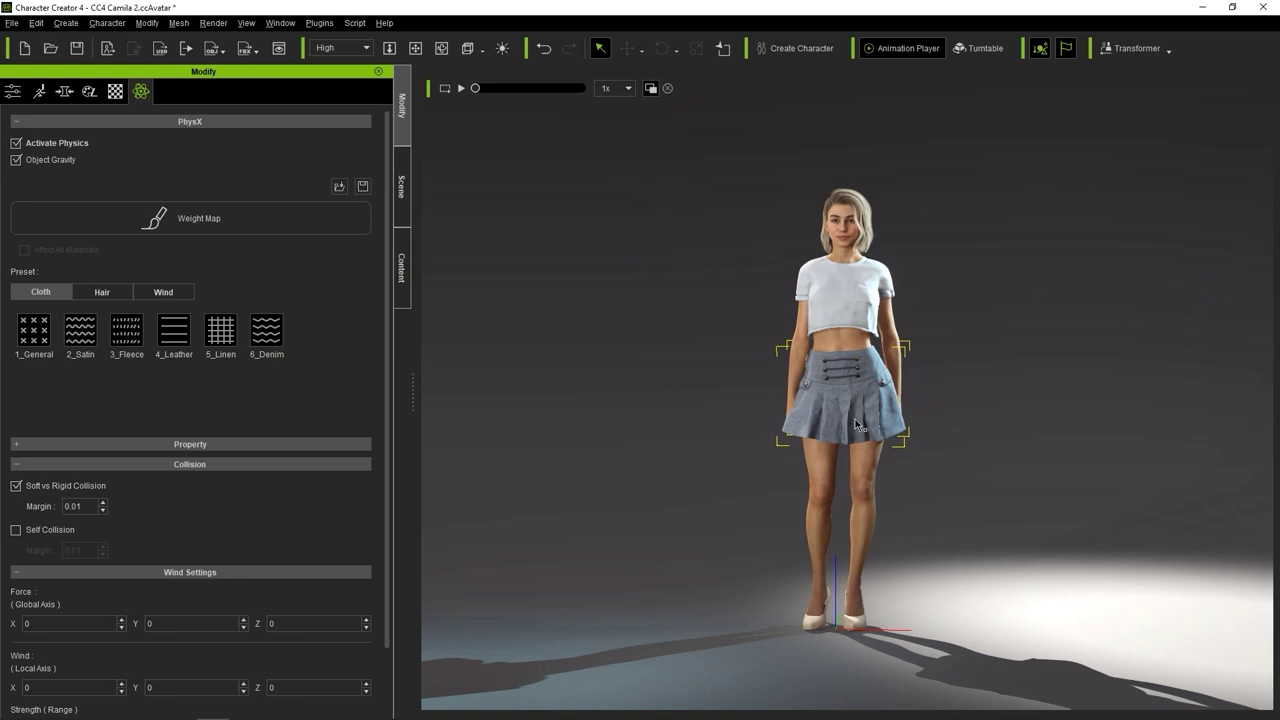
# Export the selected pleated skirt as an OBJ into the SoftCloth folder.
pyautogui.click(11, 22)
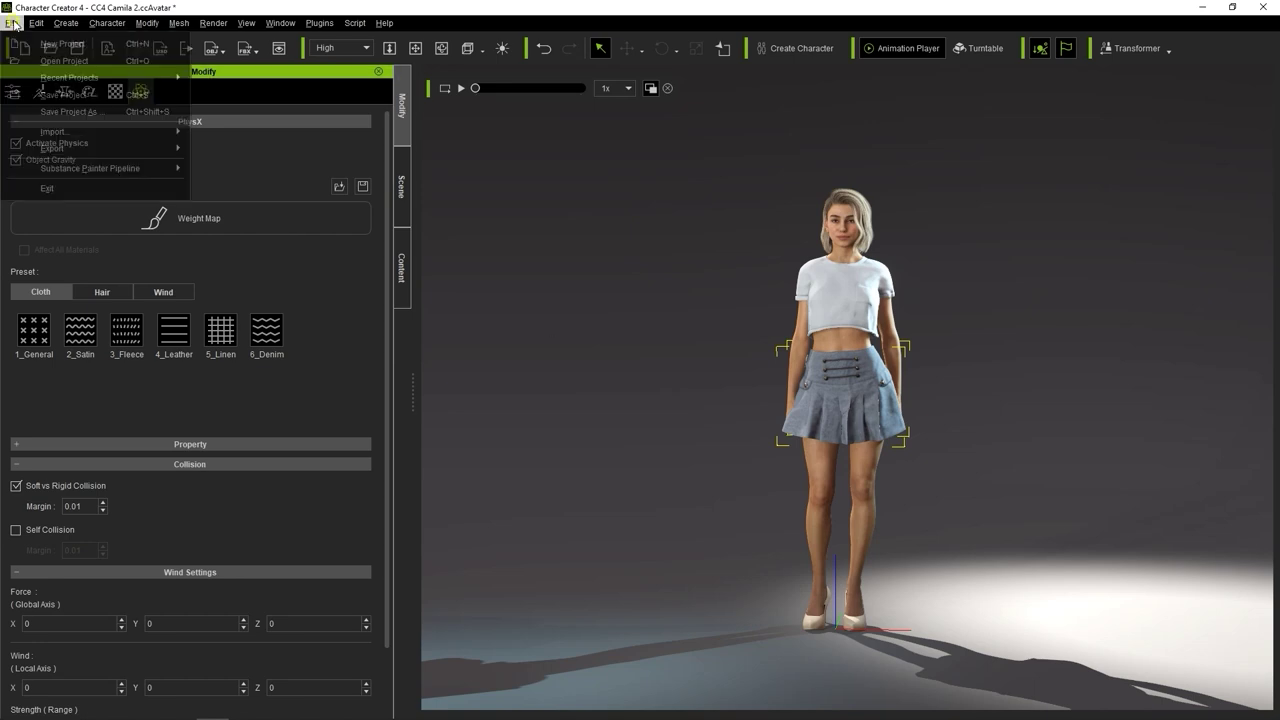
pyautogui.moveTo(90, 148)
pyautogui.moveTo(281, 204)
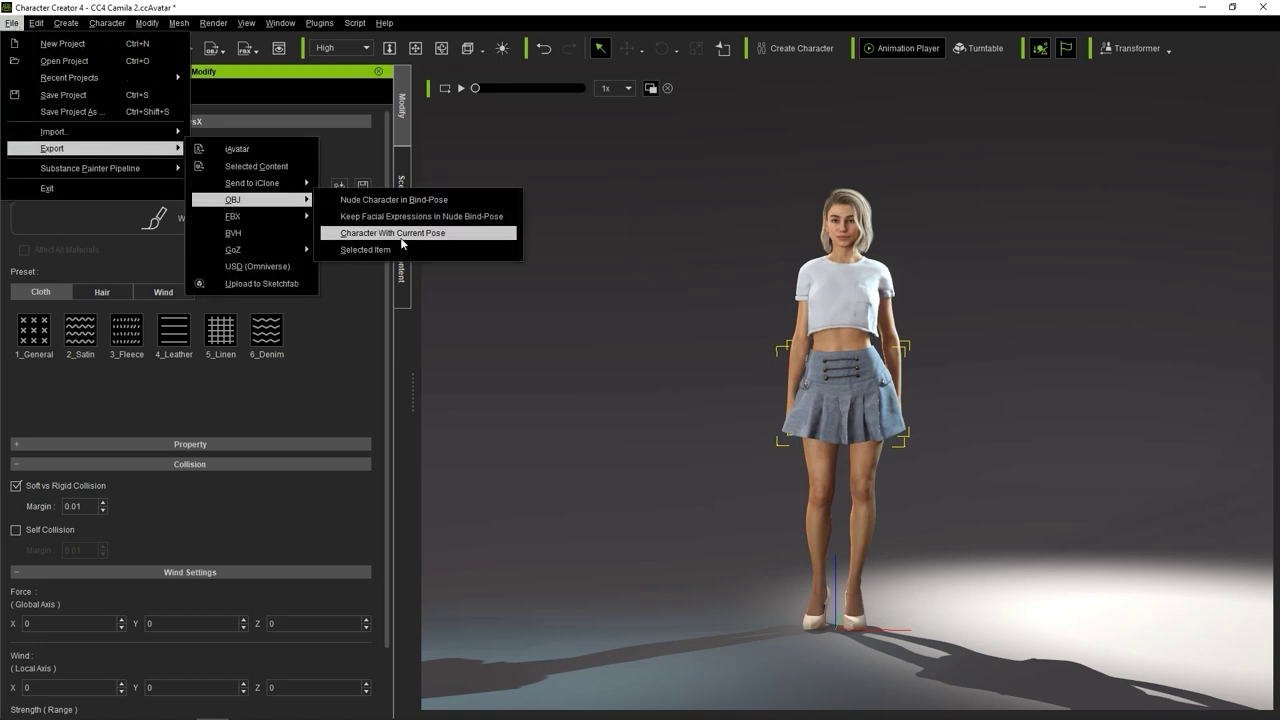
pyautogui.click(400, 247)
pyautogui.click(575, 396)
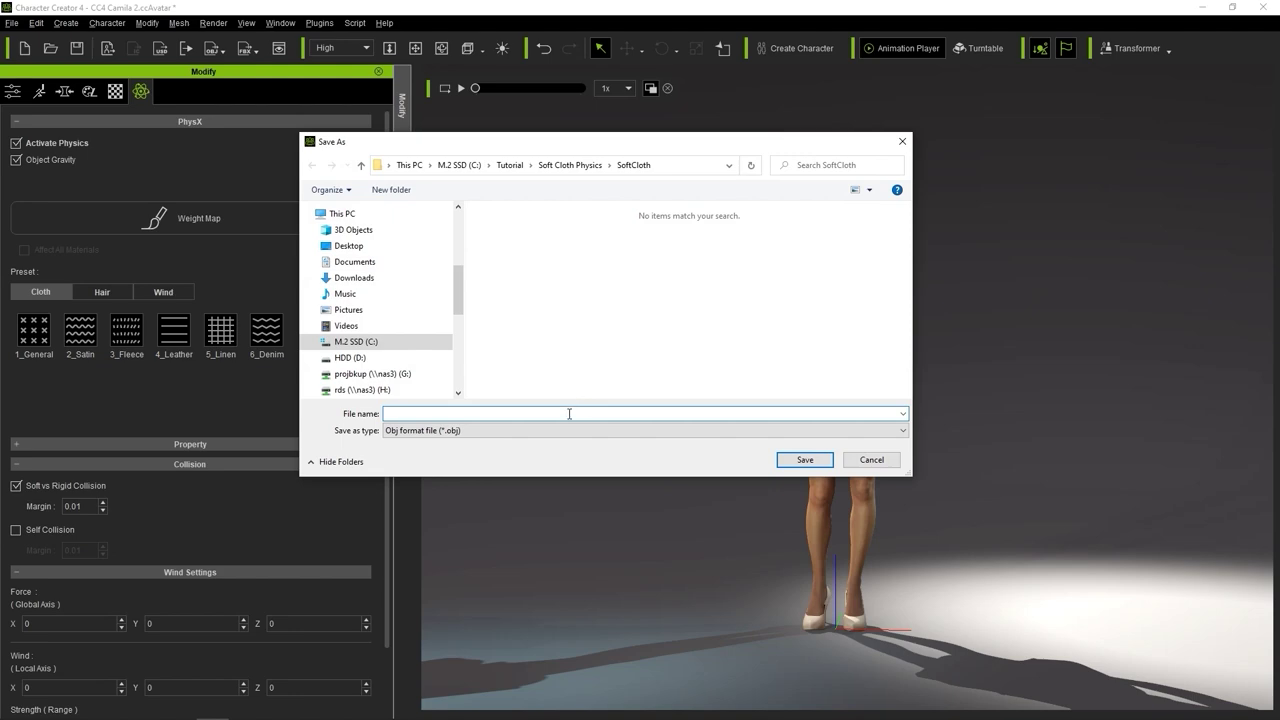
pyautogui.click(793, 463)
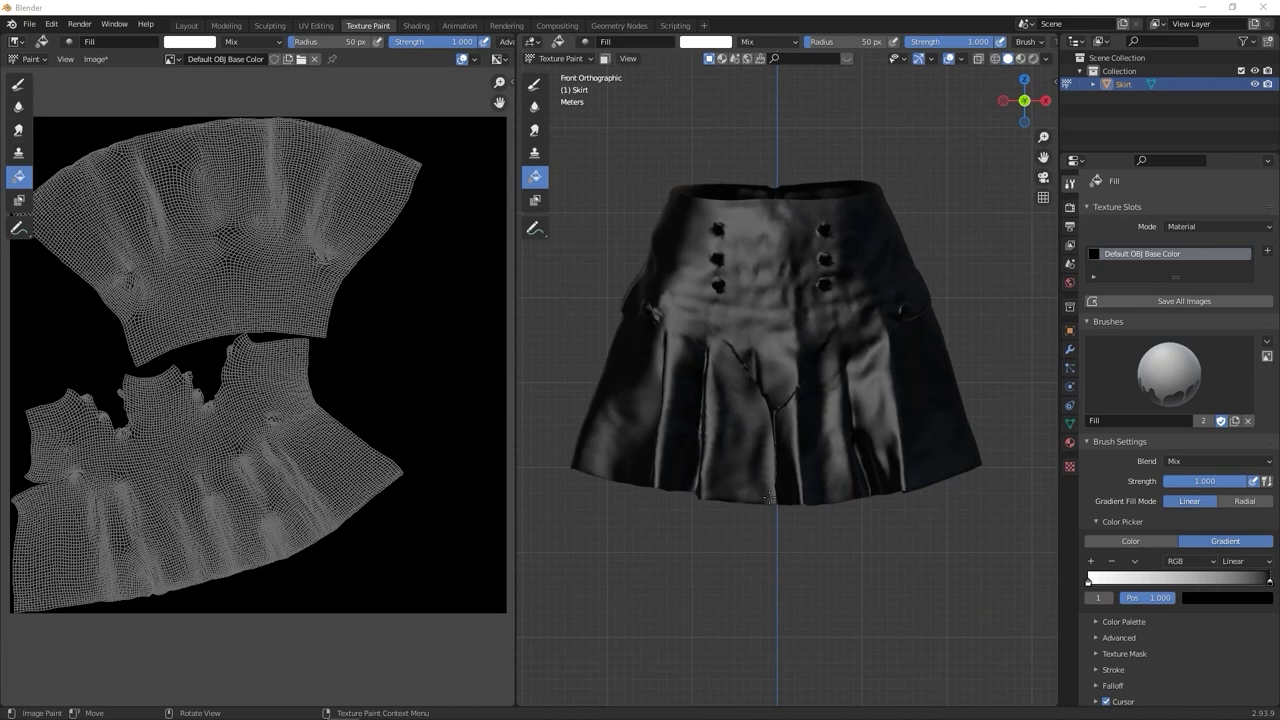
# Fill the skirt texture with a dark-to-white gradient and save it as Default OBJ Base Color.png.
pyautogui.moveTo(766, 523); pyautogui.dragTo(766, 328)
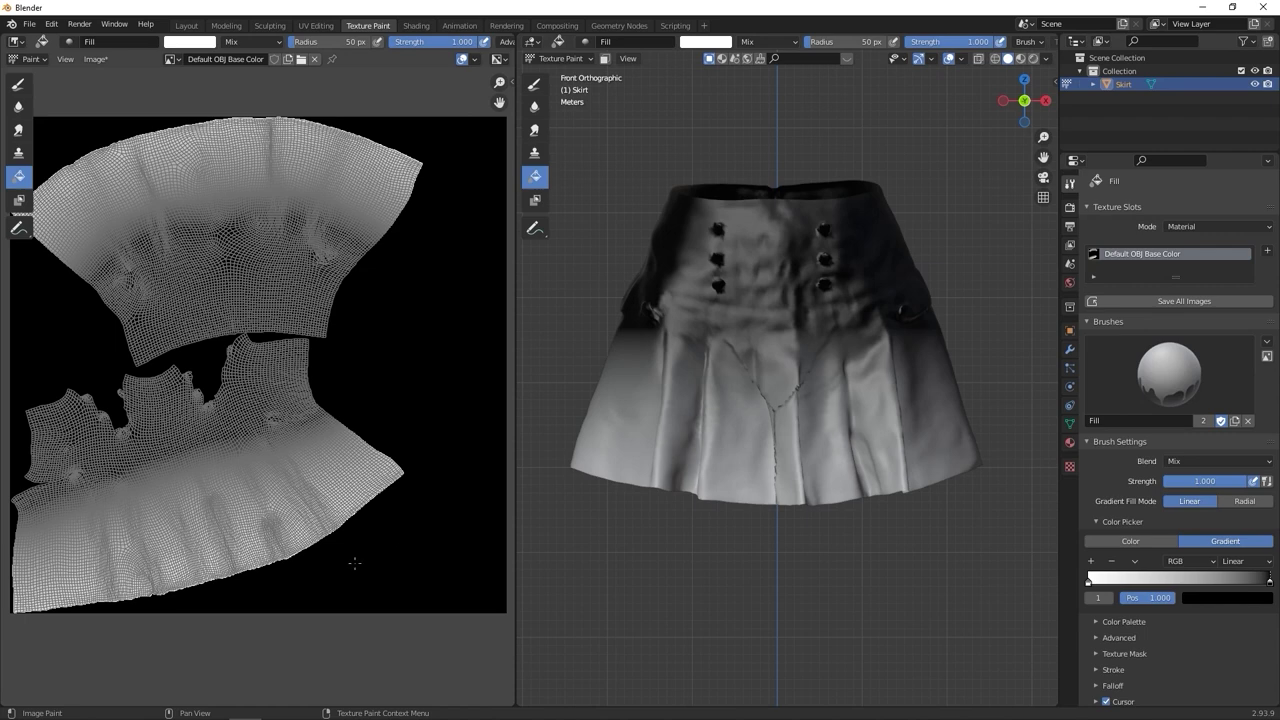
pyautogui.click(97, 59)
pyautogui.click(134, 186)
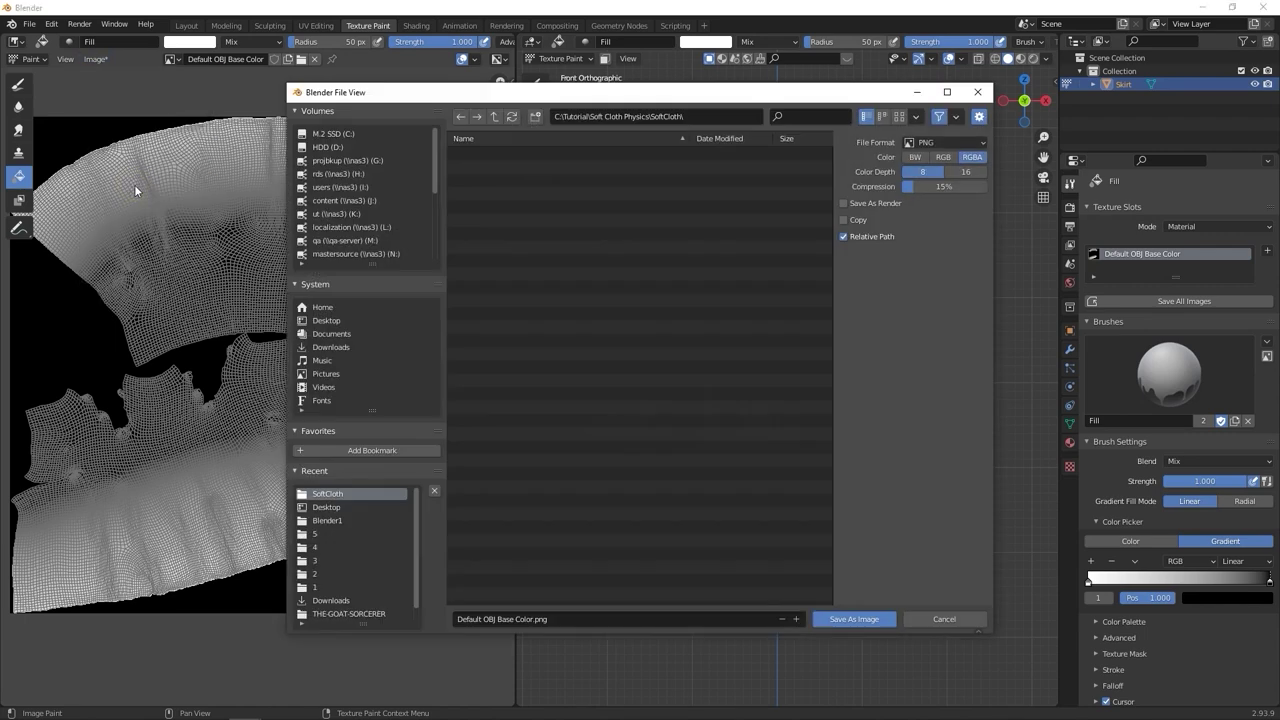
pyautogui.click(834, 619)
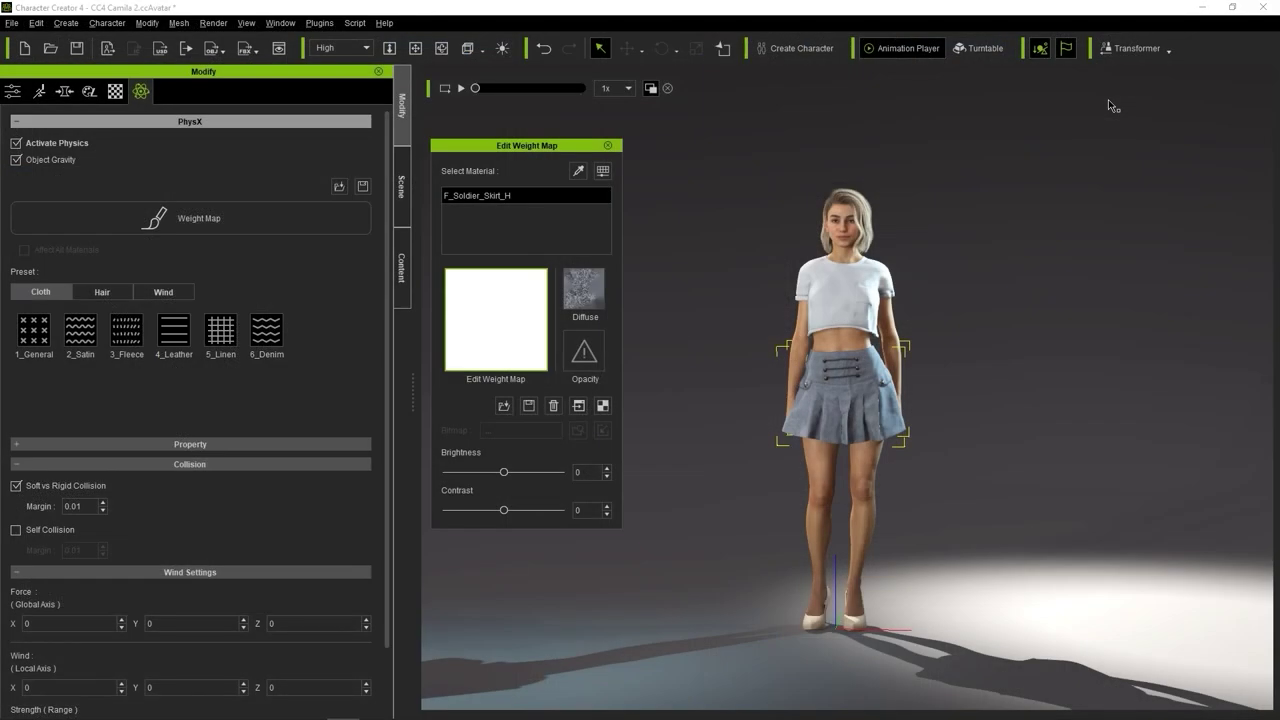
# Load Default OBJ Base Color.png as the pleated skirt's weight map and play the simulation.
pyautogui.click(494, 312)
pyautogui.click(496, 250)
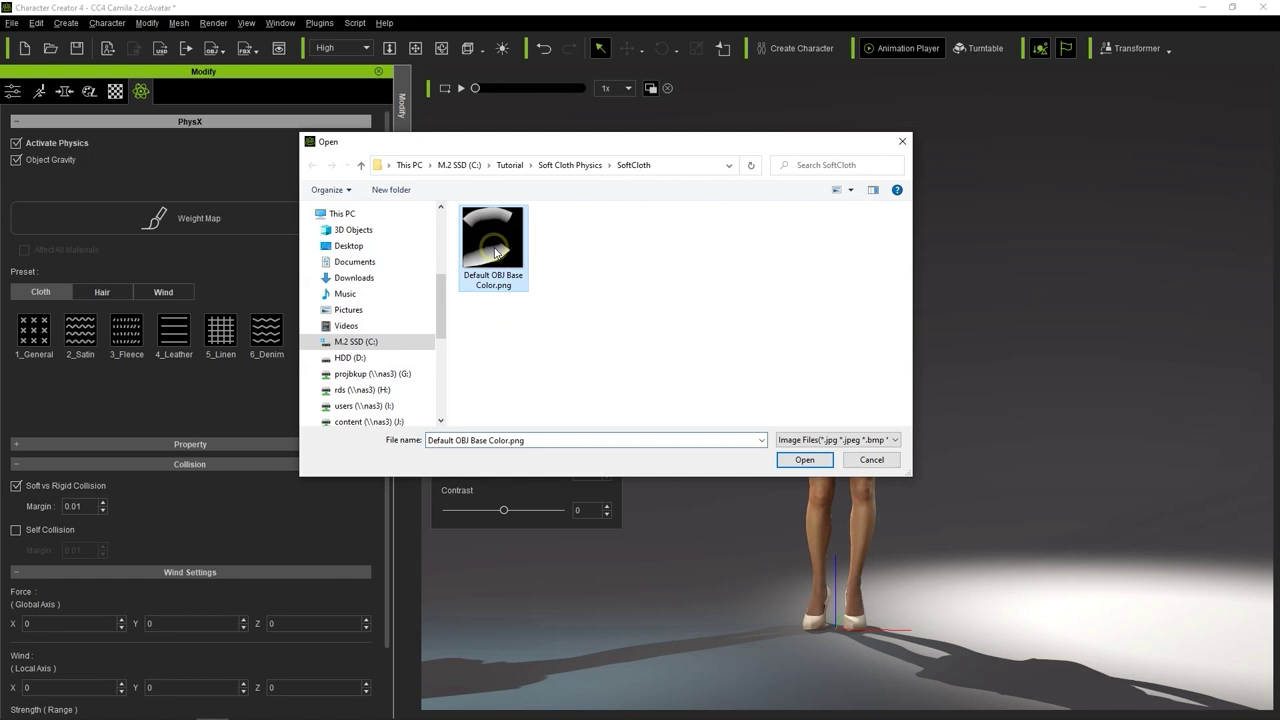
pyautogui.click(829, 458)
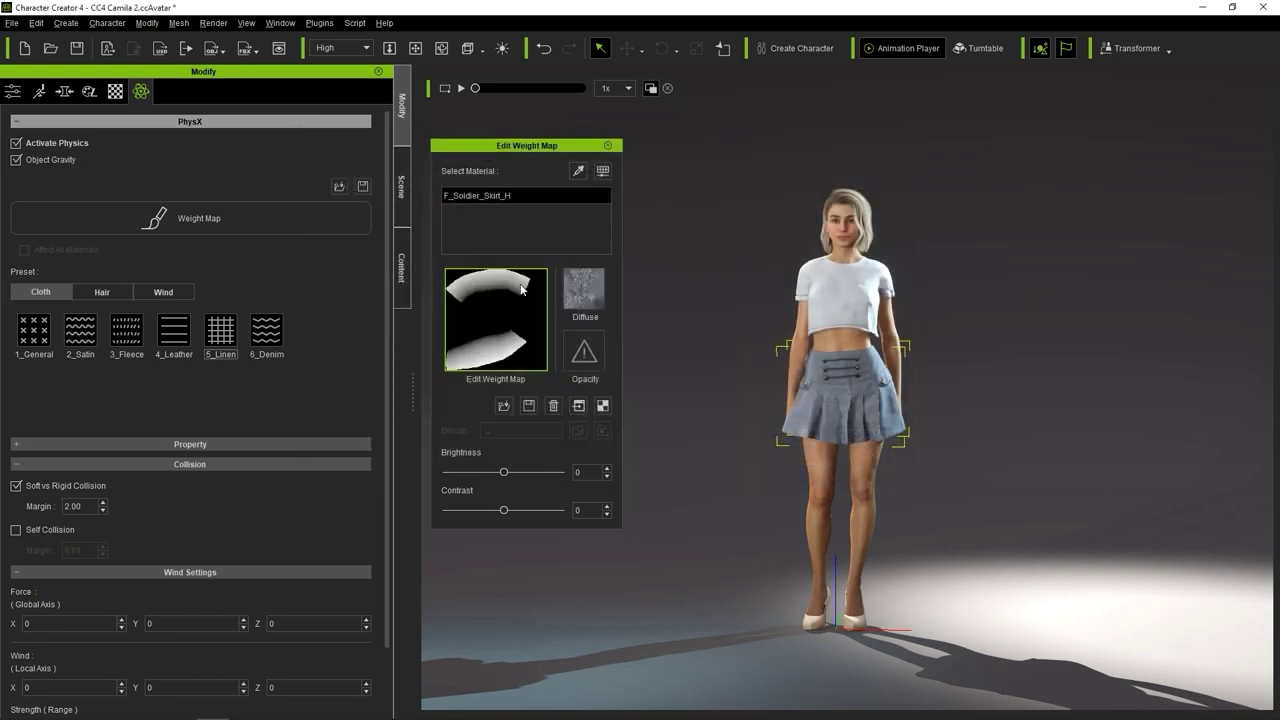
pyautogui.click(462, 88)
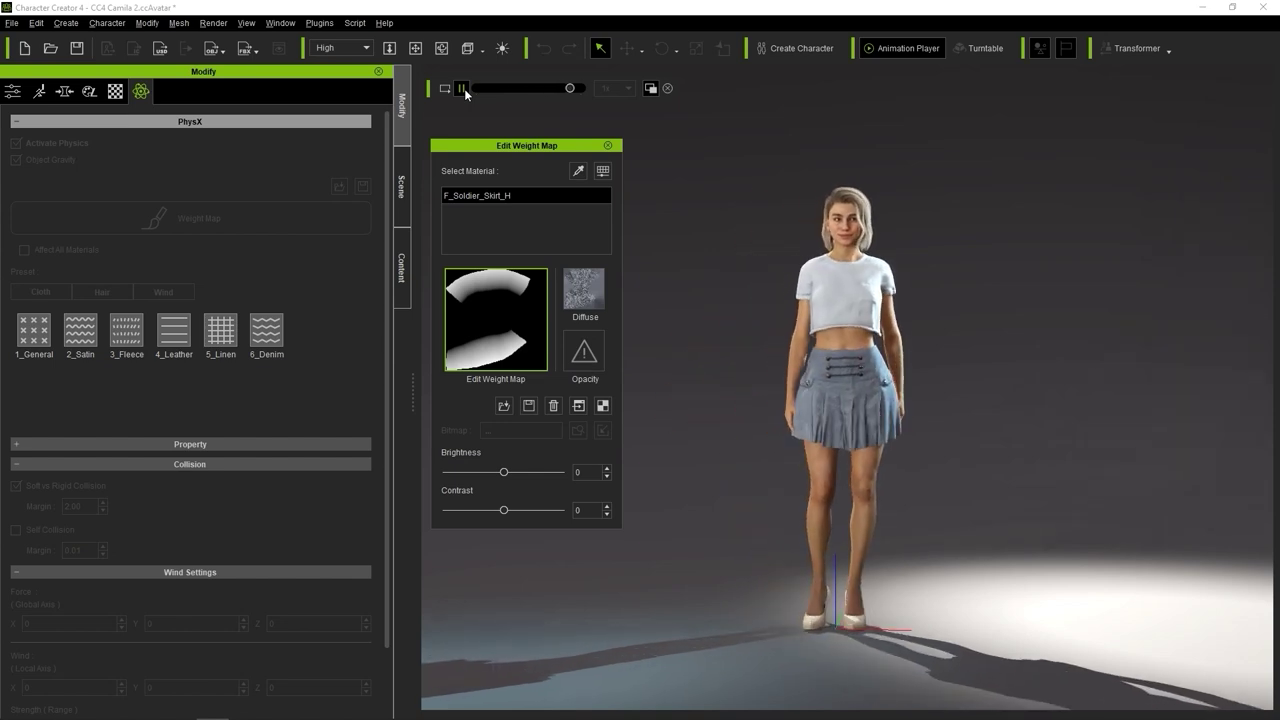
# Stop playback, then apply the Soft Physics SpinAround_F motion to the character and play it.
pyautogui.click(464, 88)
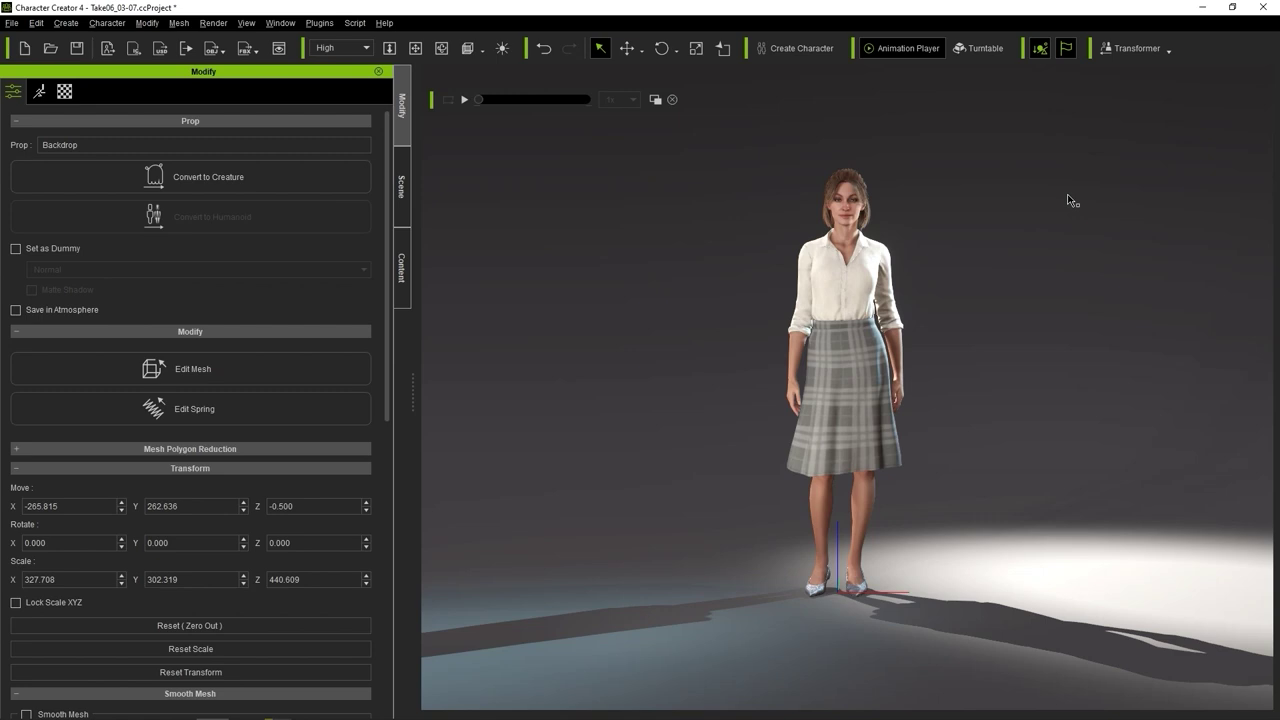
pyautogui.click(855, 271)
pyautogui.click(655, 101)
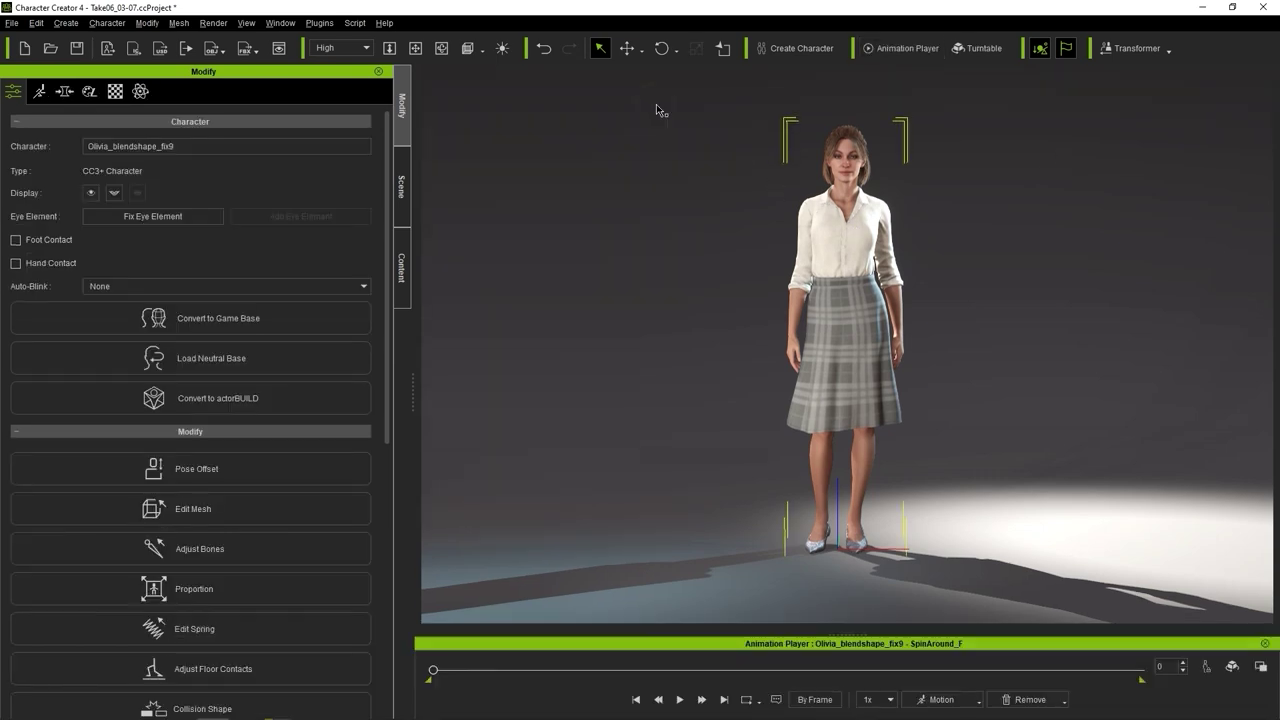
pyautogui.click(971, 703)
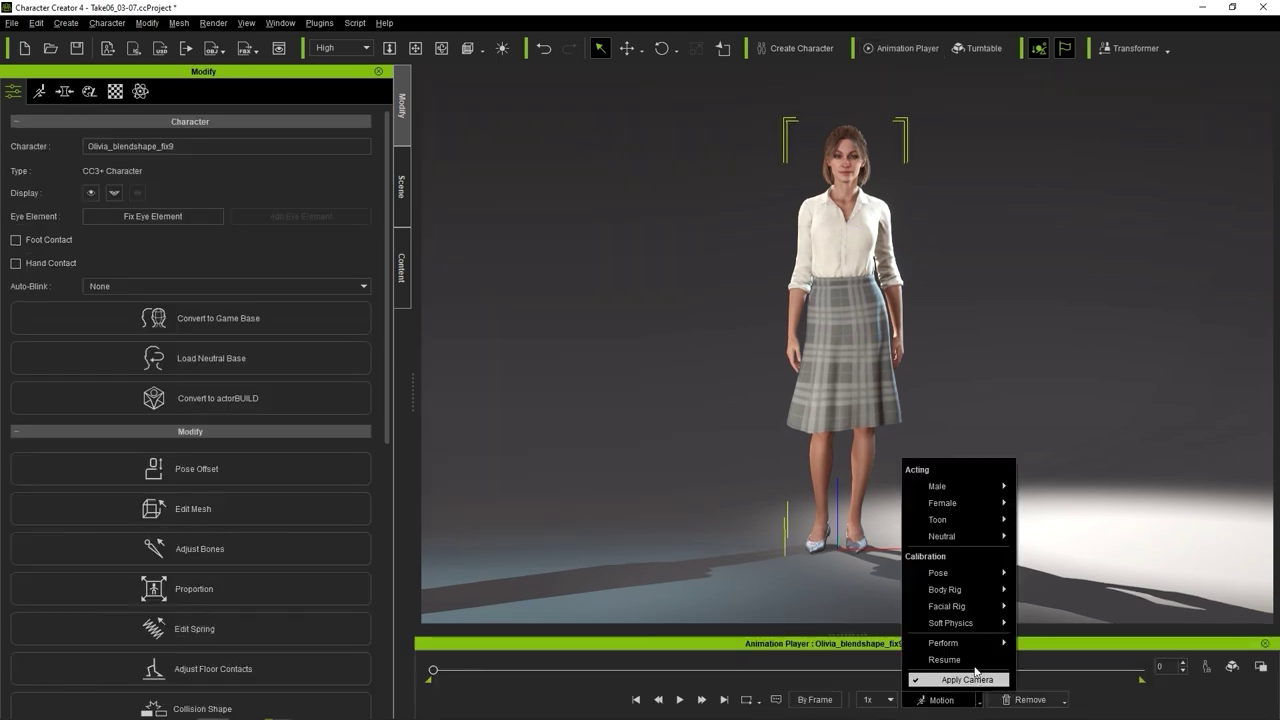
pyautogui.moveTo(960, 626)
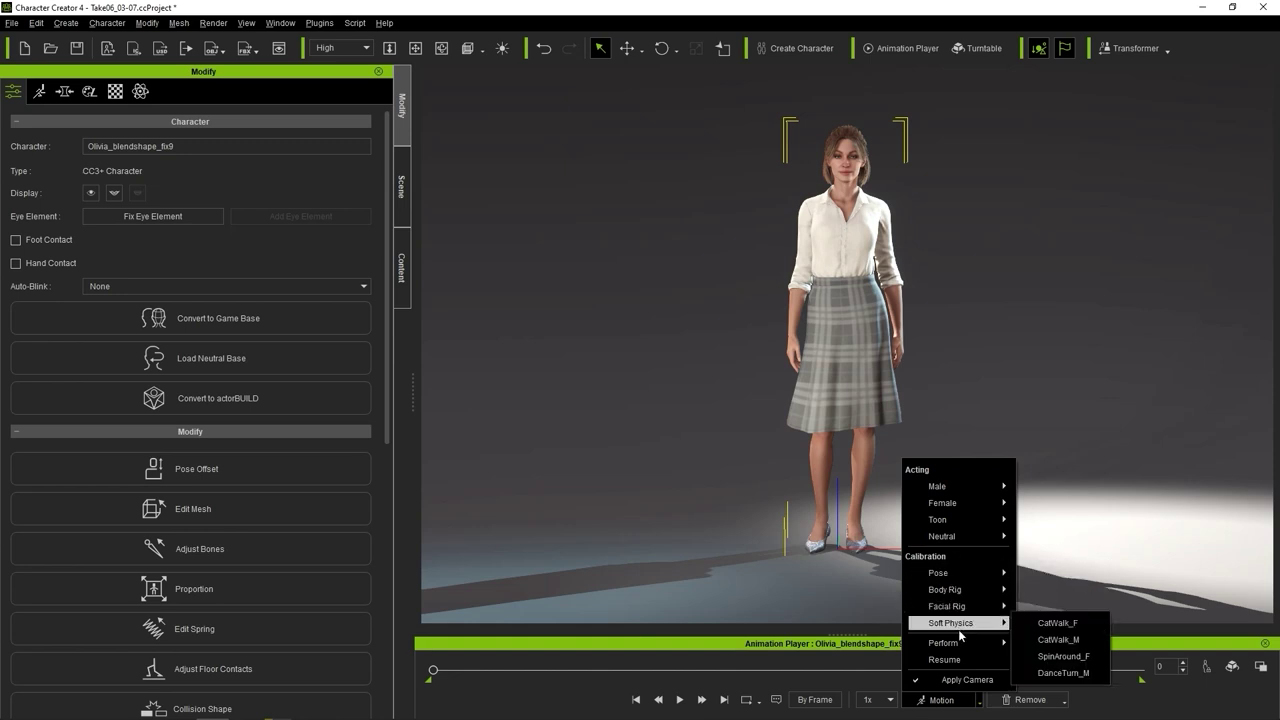
pyautogui.click(1042, 658)
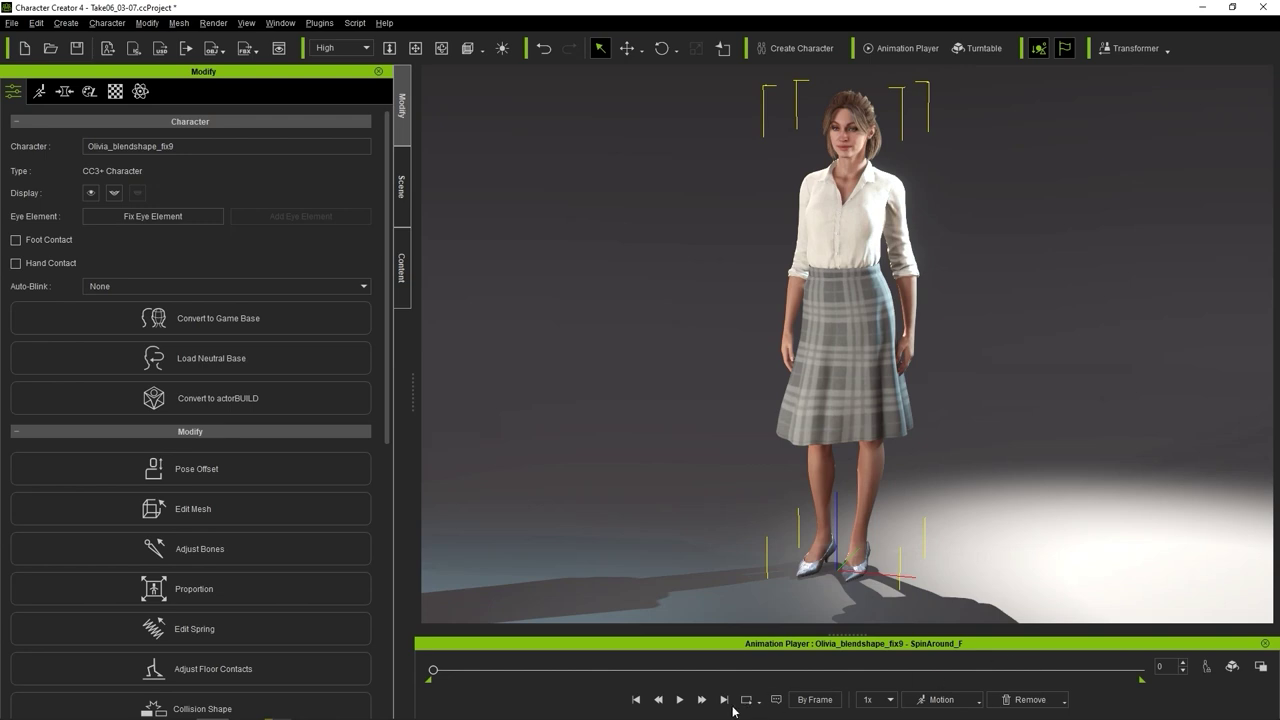
pyautogui.click(682, 700)
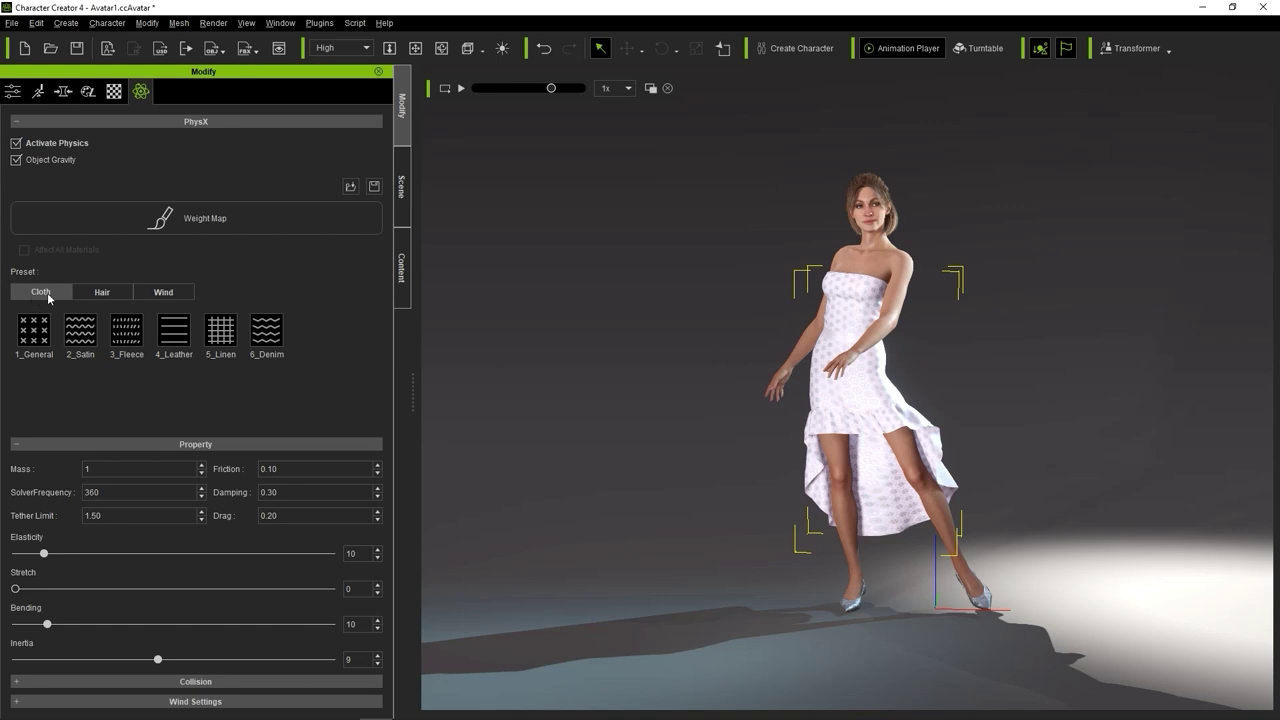
# Try the 6_Denim cloth preset on the white dress, then settle on 1_General.
pyautogui.click(270, 340)
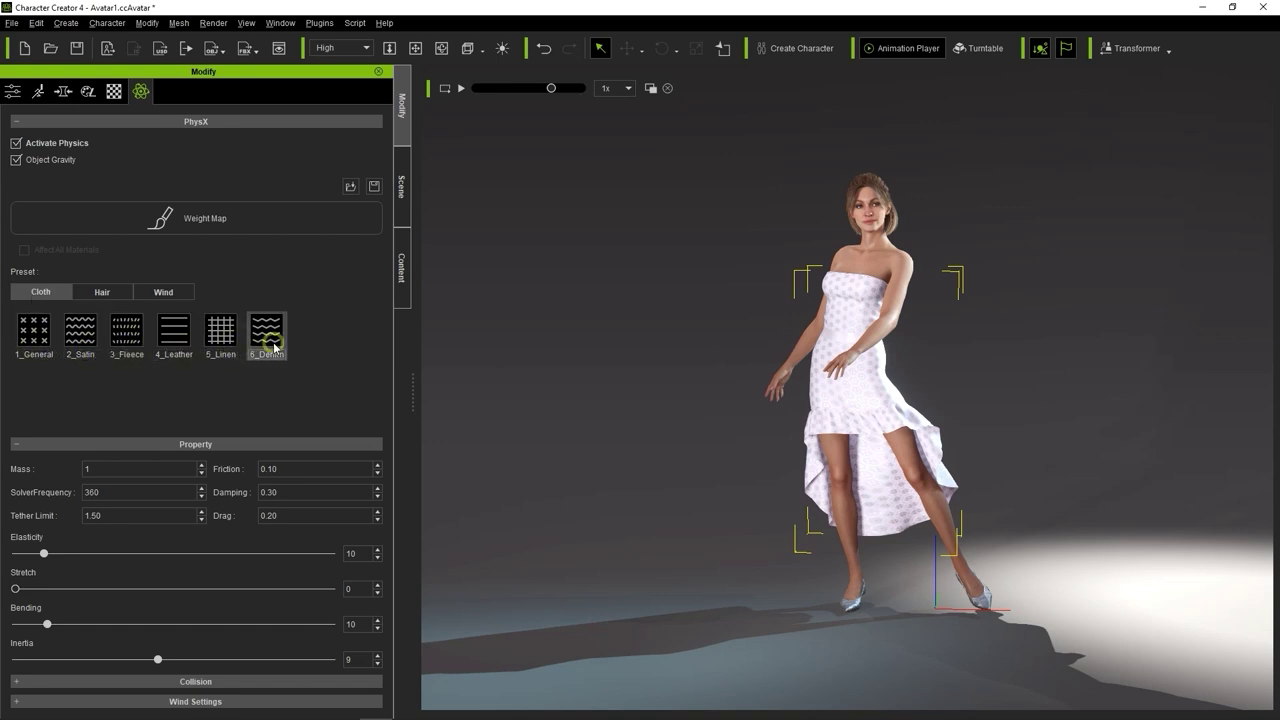
pyautogui.click(28, 336)
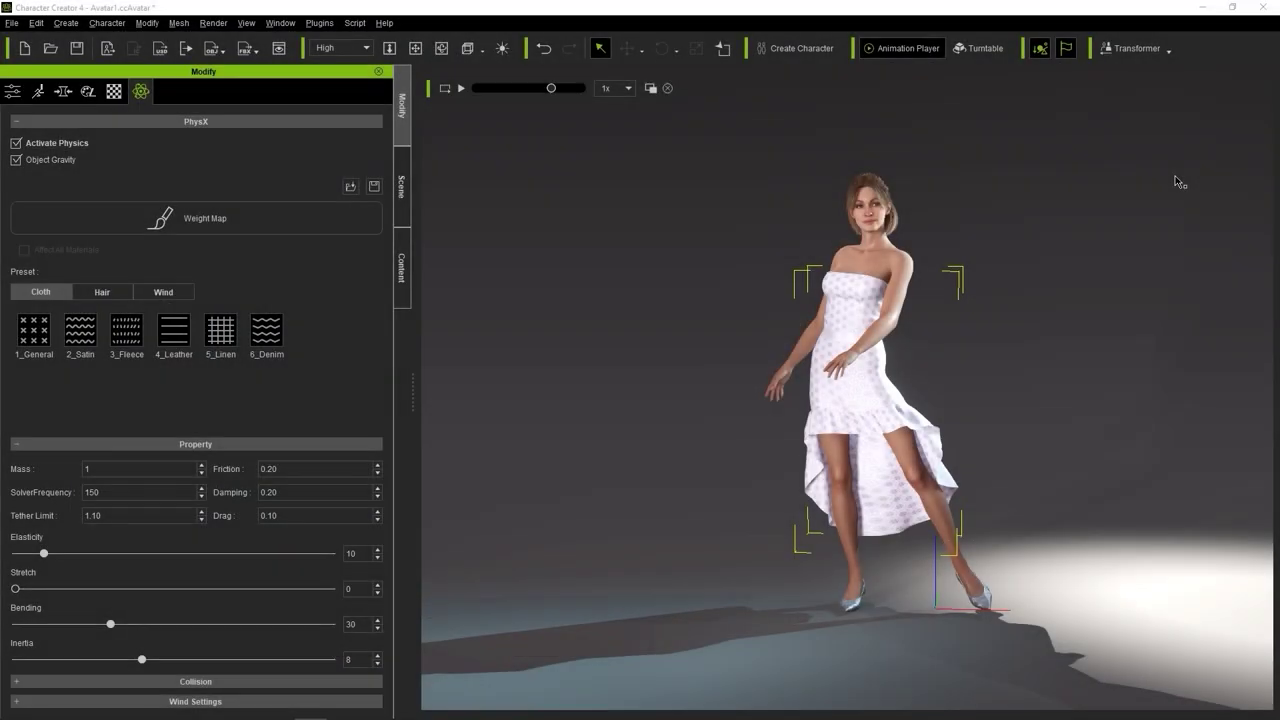
# Select the character's hair and apply the 6_Sporty hair physics preset.
pyautogui.click(886, 207)
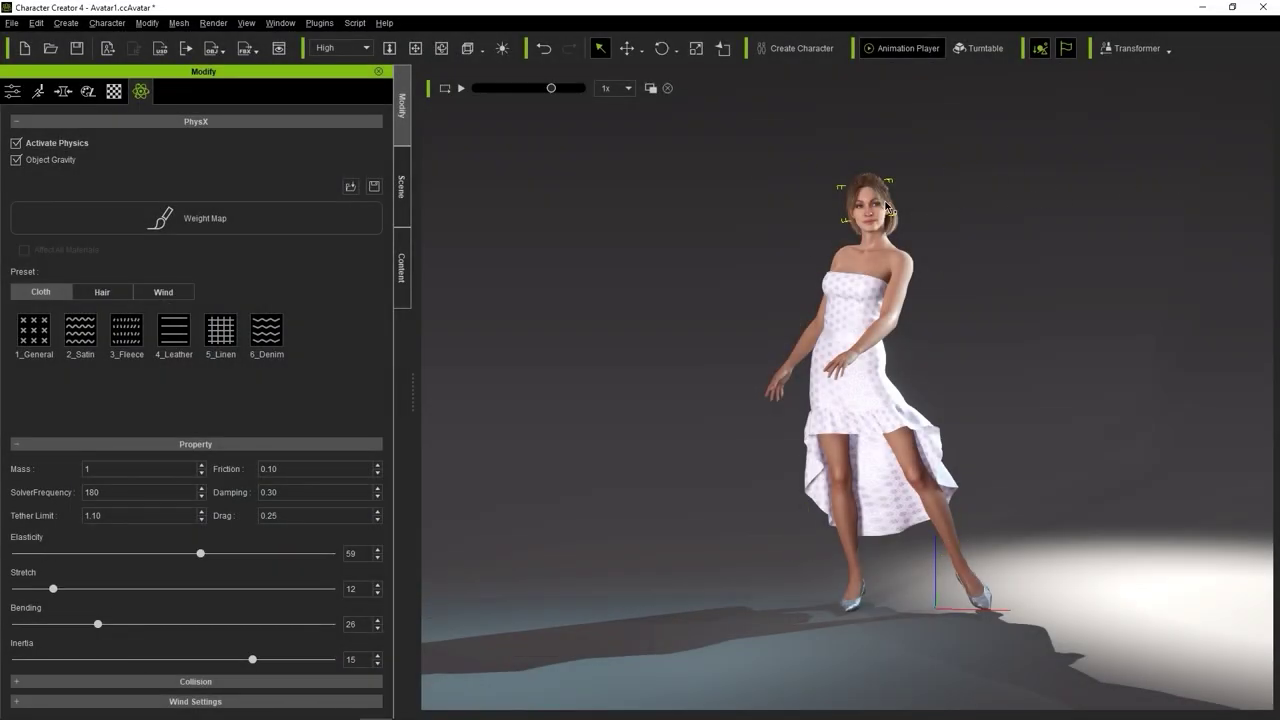
pyautogui.click(95, 294)
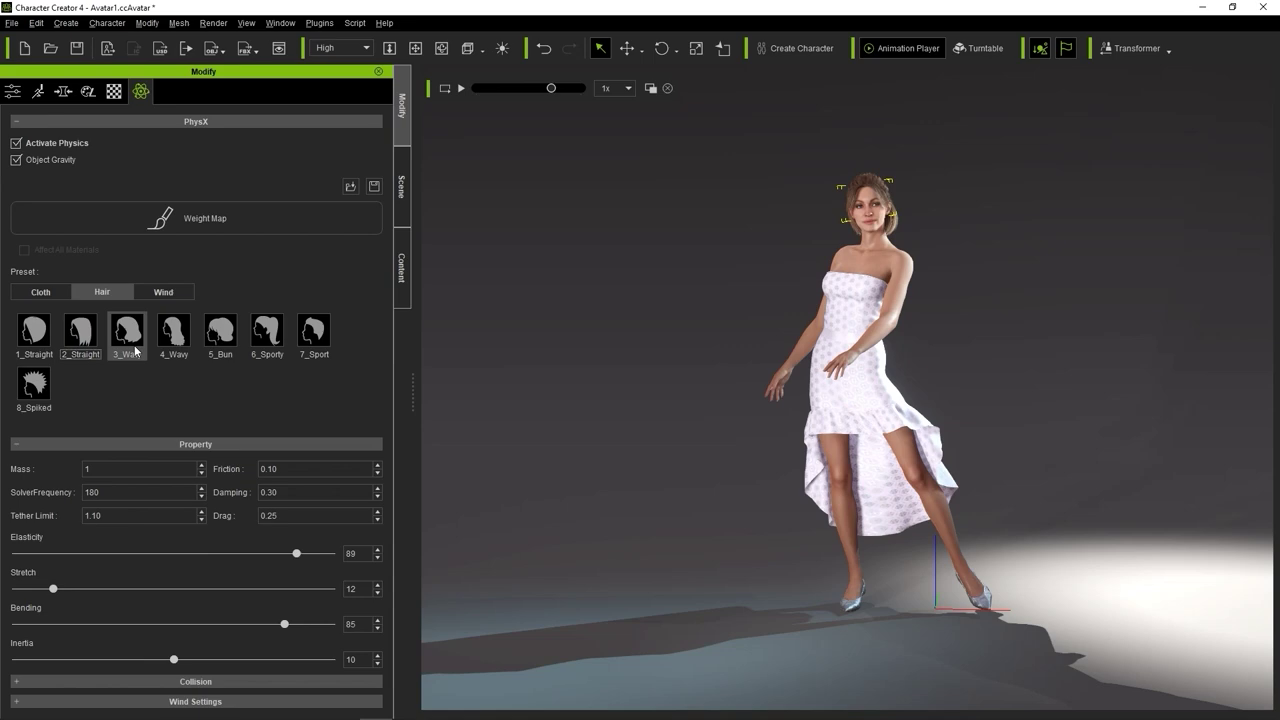
pyautogui.click(267, 335)
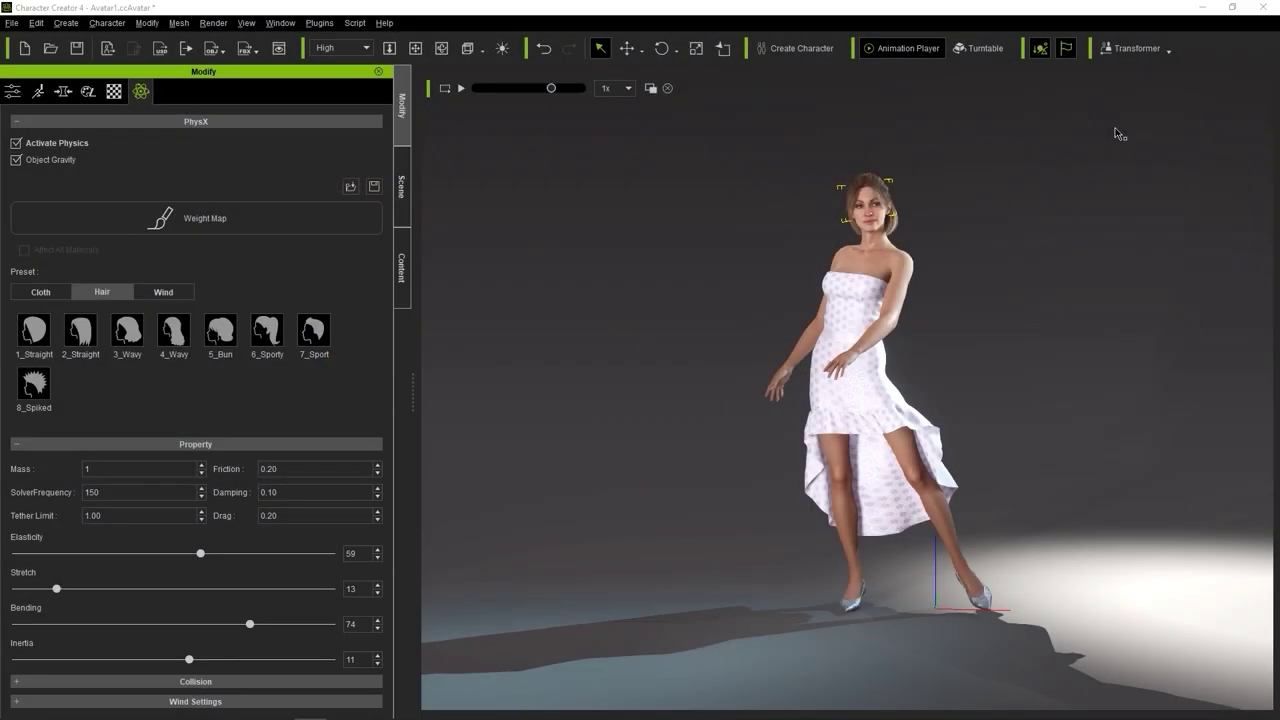
# Show the dress's wind presets, collapse the cloth Property section and expand Wind Settings.
pyautogui.click(170, 292)
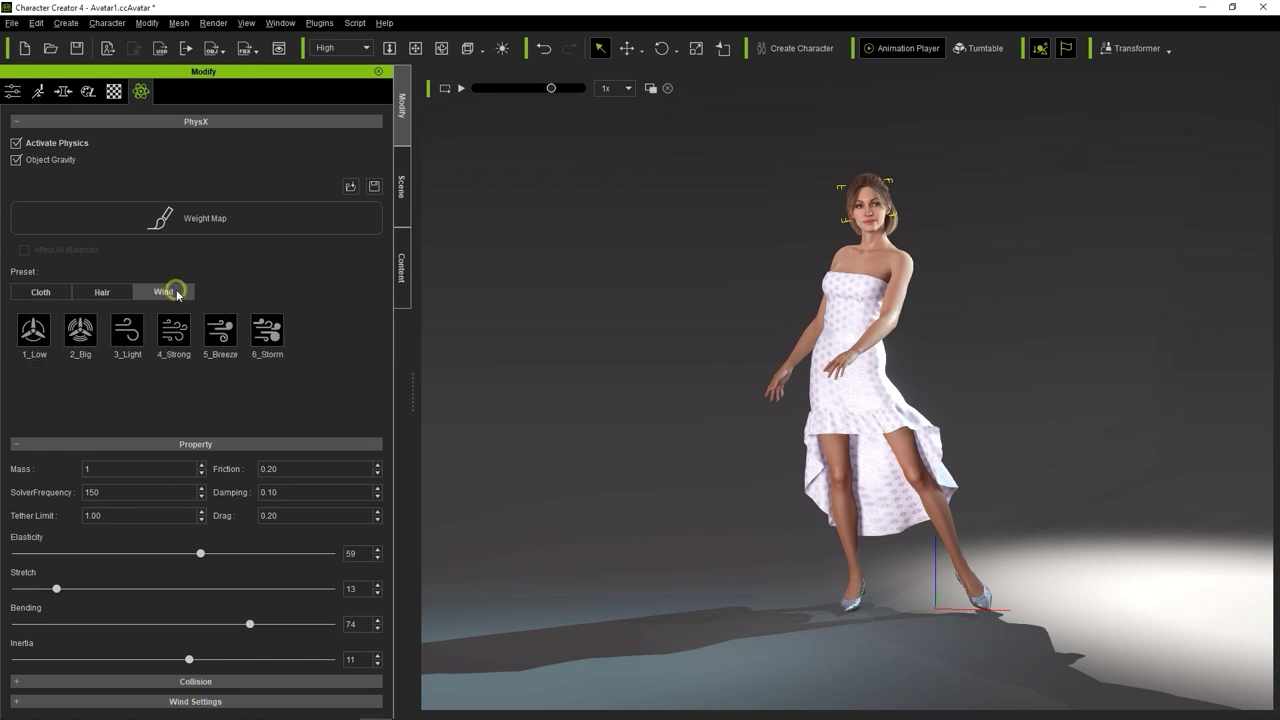
pyautogui.click(12, 443)
pyautogui.click(14, 484)
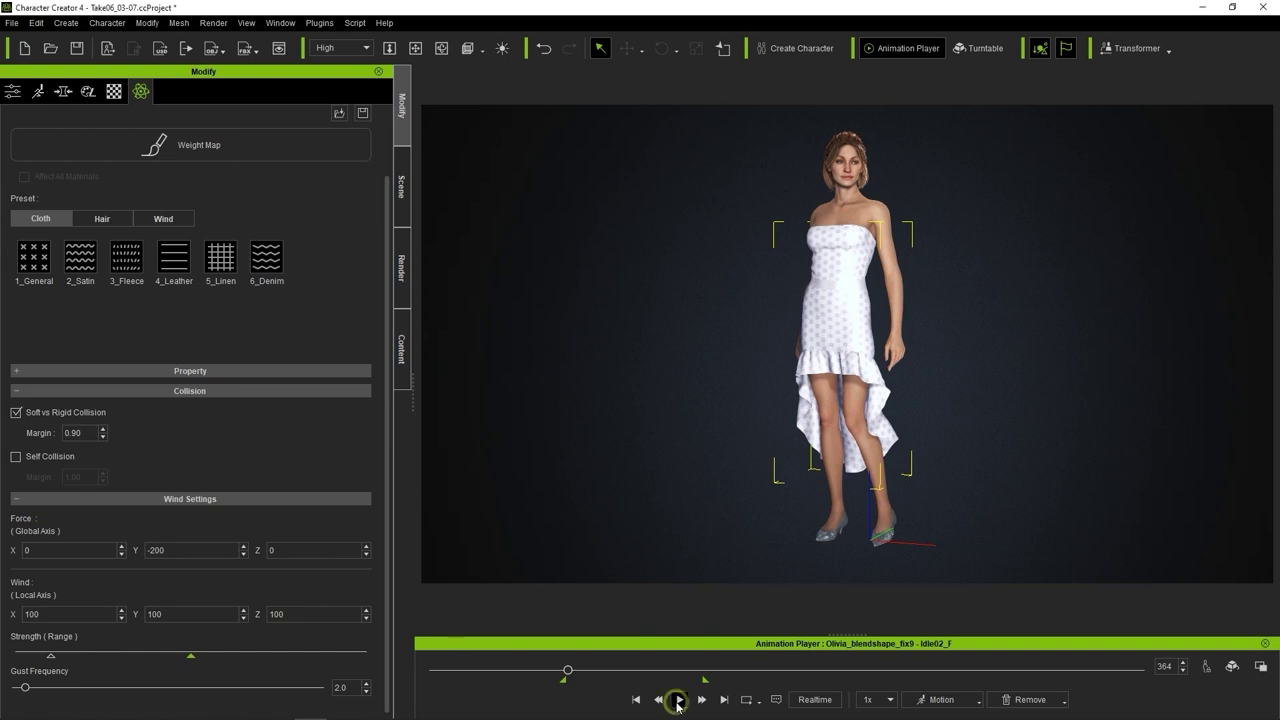
# Play the Idle02_F wind animation twice, then orbit to a side view and play again.
pyautogui.click(678, 700)
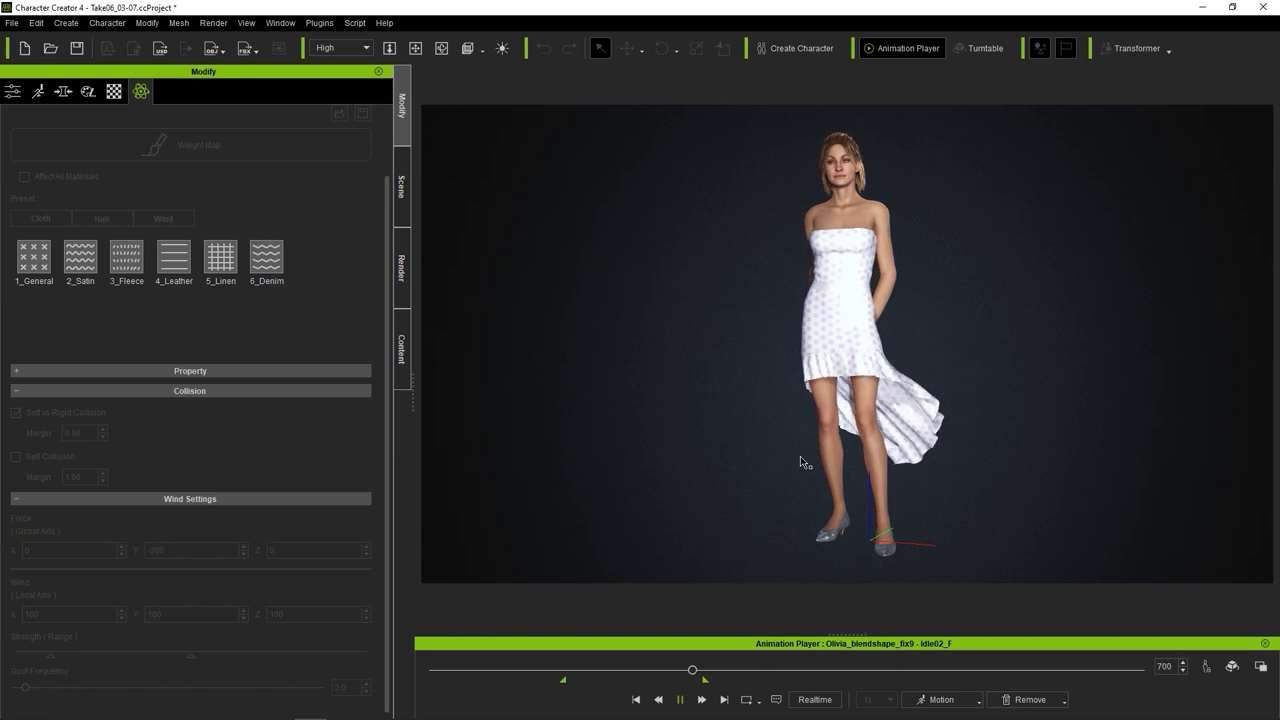
pyautogui.click(634, 700)
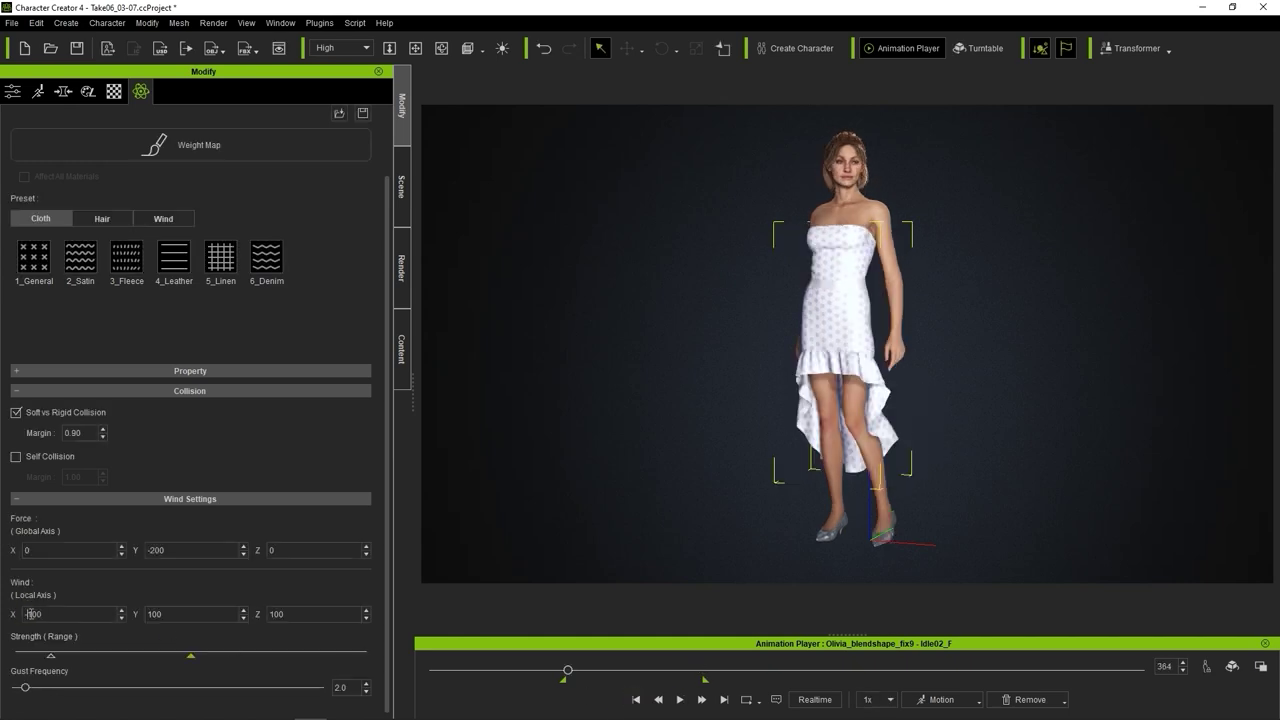
pyautogui.click(680, 700)
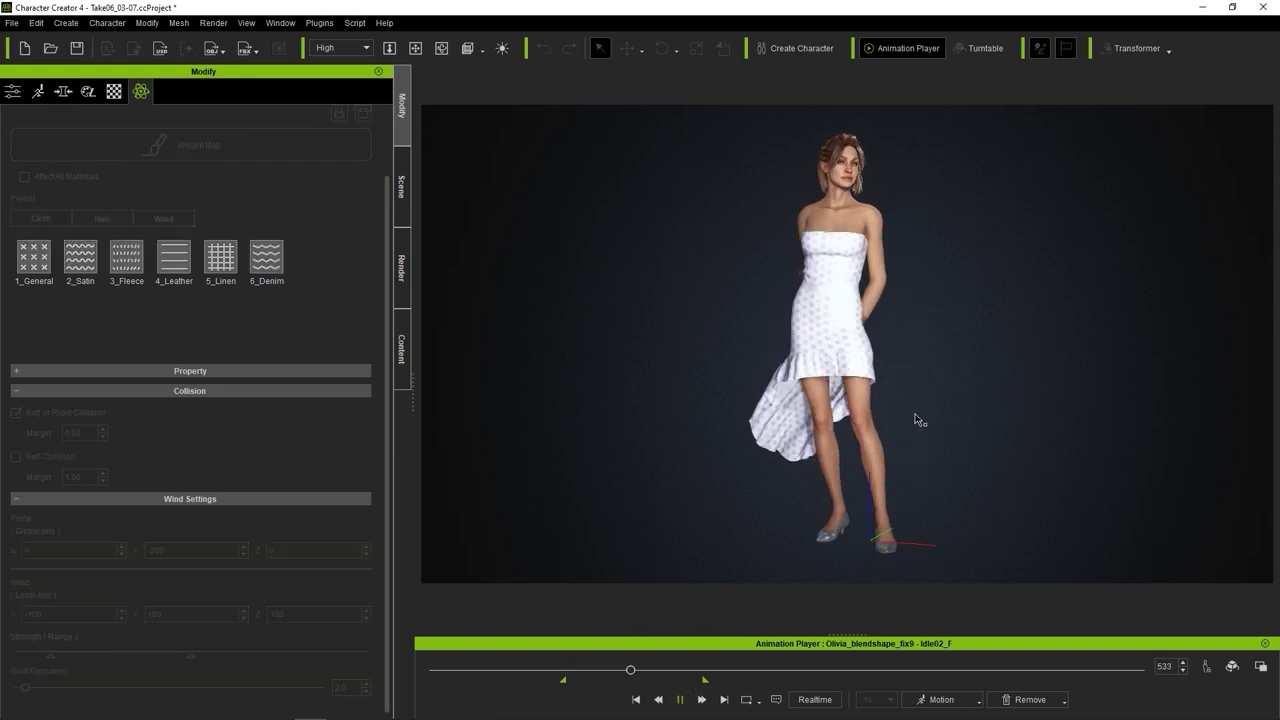
pyautogui.click(636, 700)
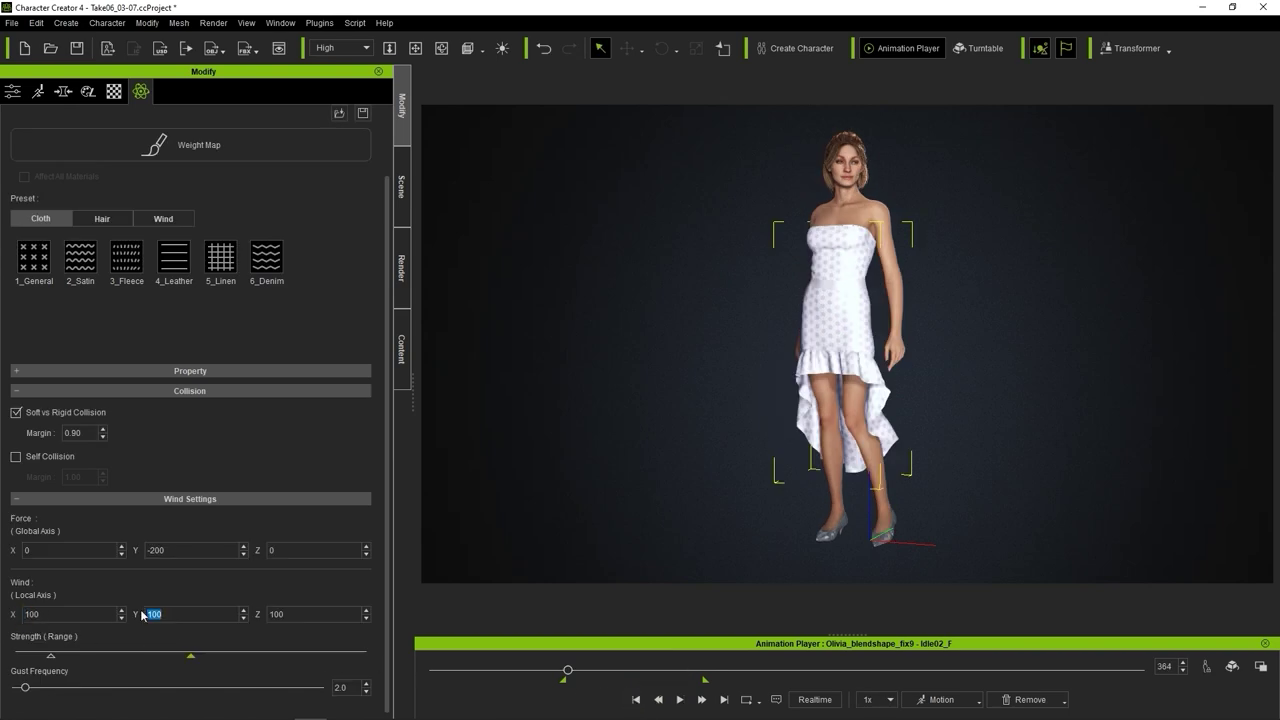
pyautogui.moveTo(935, 510); pyautogui.dragTo(657, 632, button='right')
pyautogui.click(681, 700)
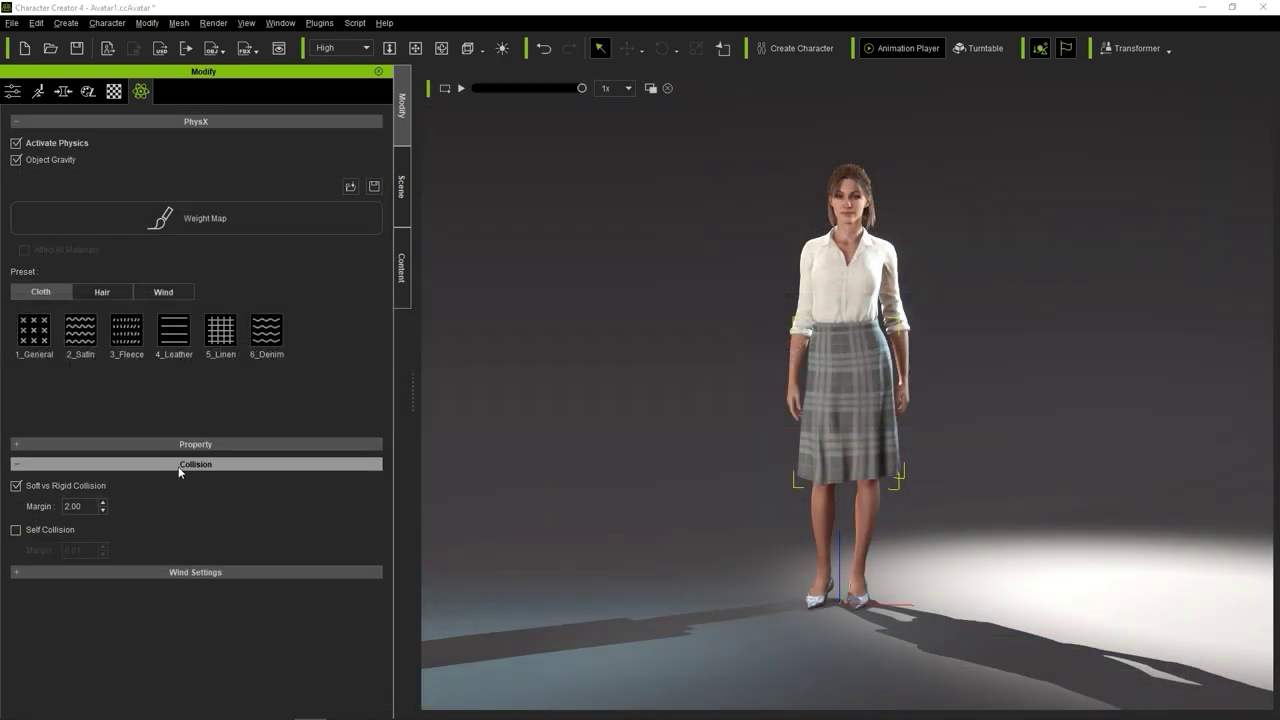
# Turn off Soft vs Rigid Collision for the skirt and play the simulation without it.
pyautogui.click(14, 487)
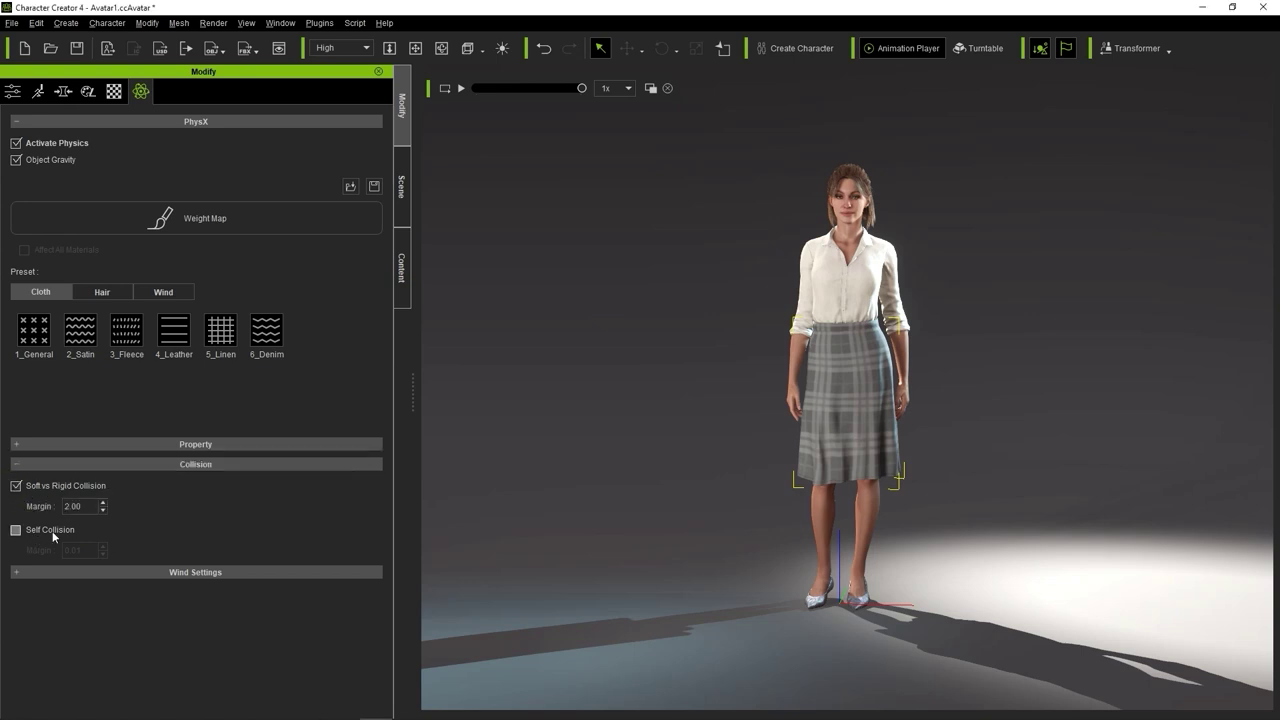
pyautogui.click(462, 88)
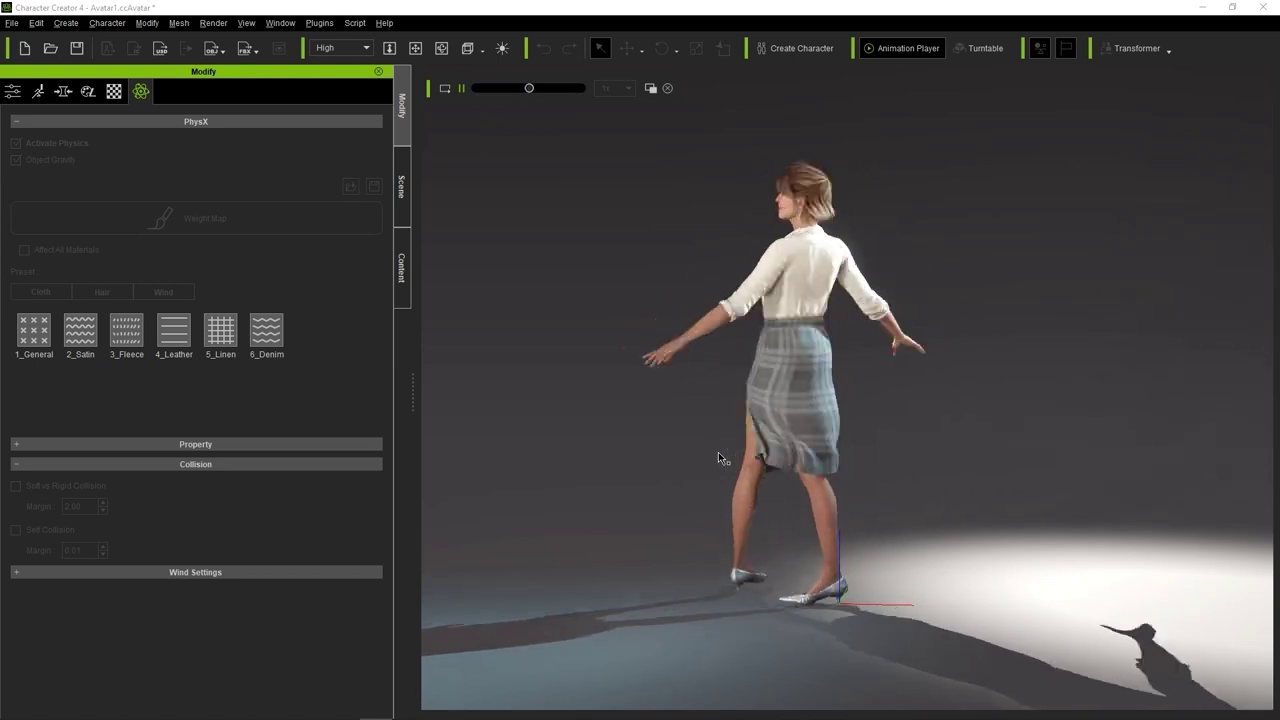
pyautogui.click(445, 89)
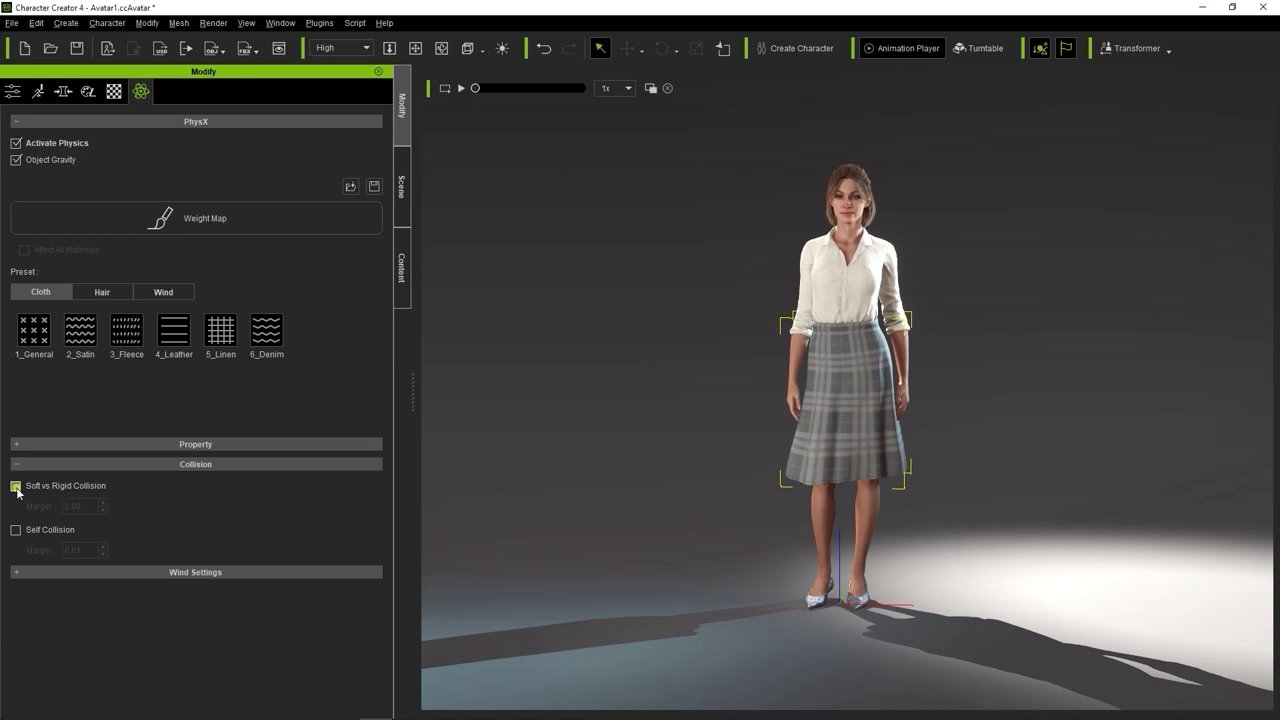
# Replay the simulation, rewind to the start, and select the whole character.
pyautogui.click(461, 88)
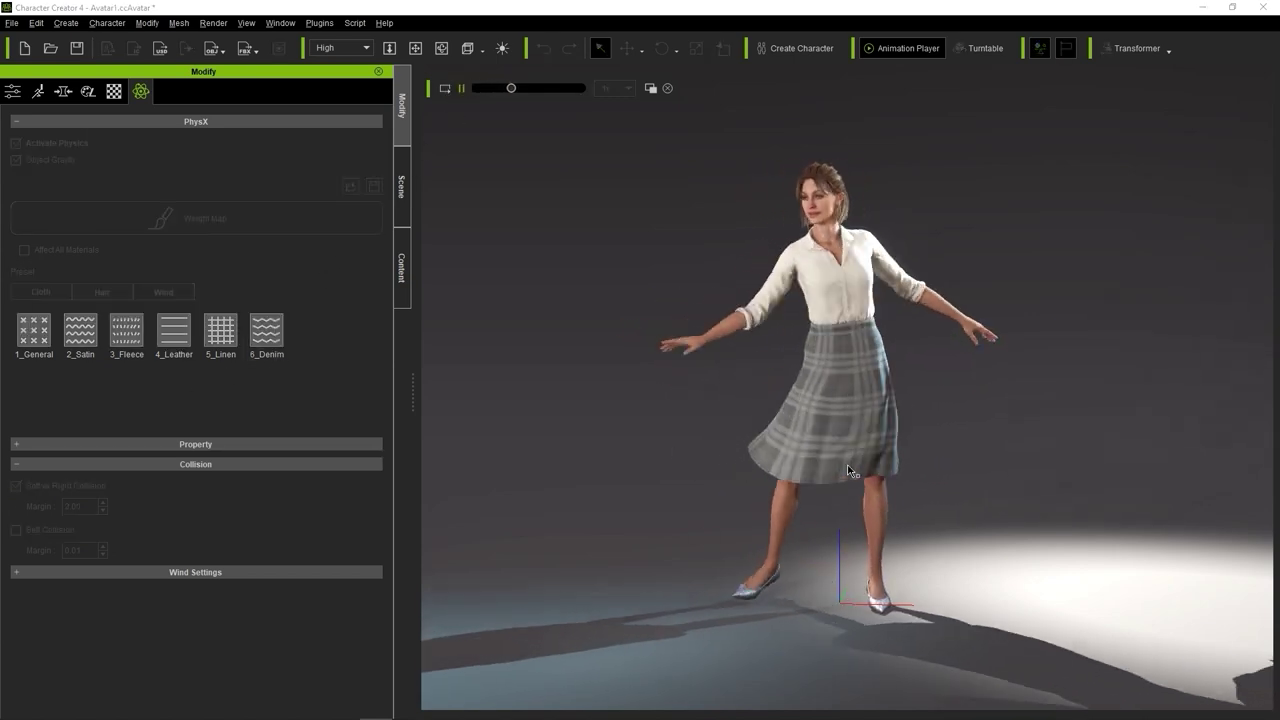
pyautogui.click(461, 88)
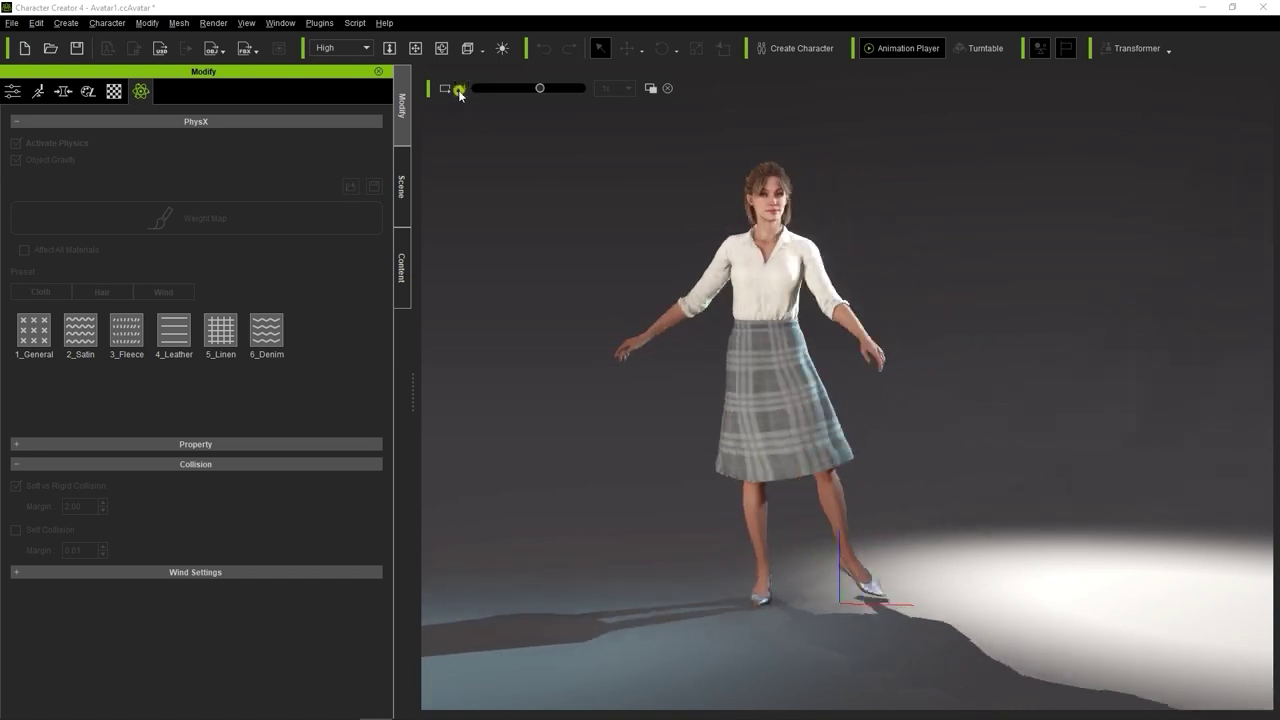
pyautogui.moveTo(539, 90); pyautogui.dragTo(402, 107)
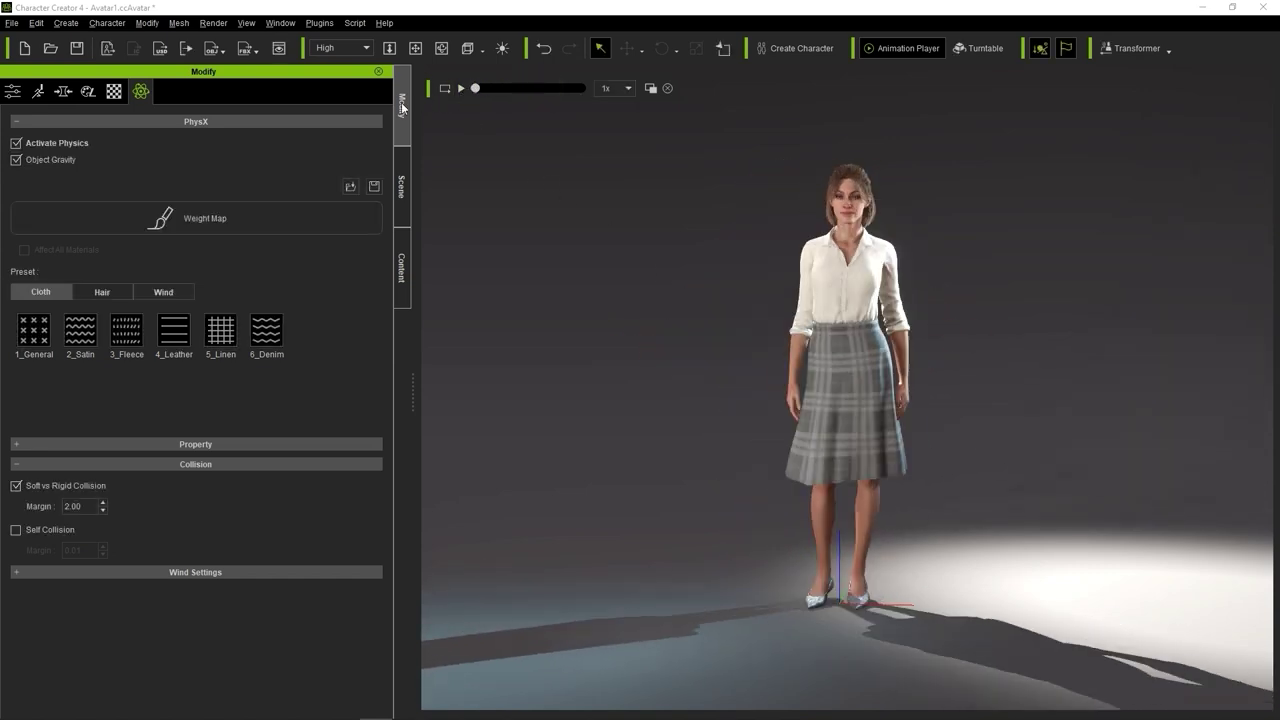
pyautogui.click(870, 302)
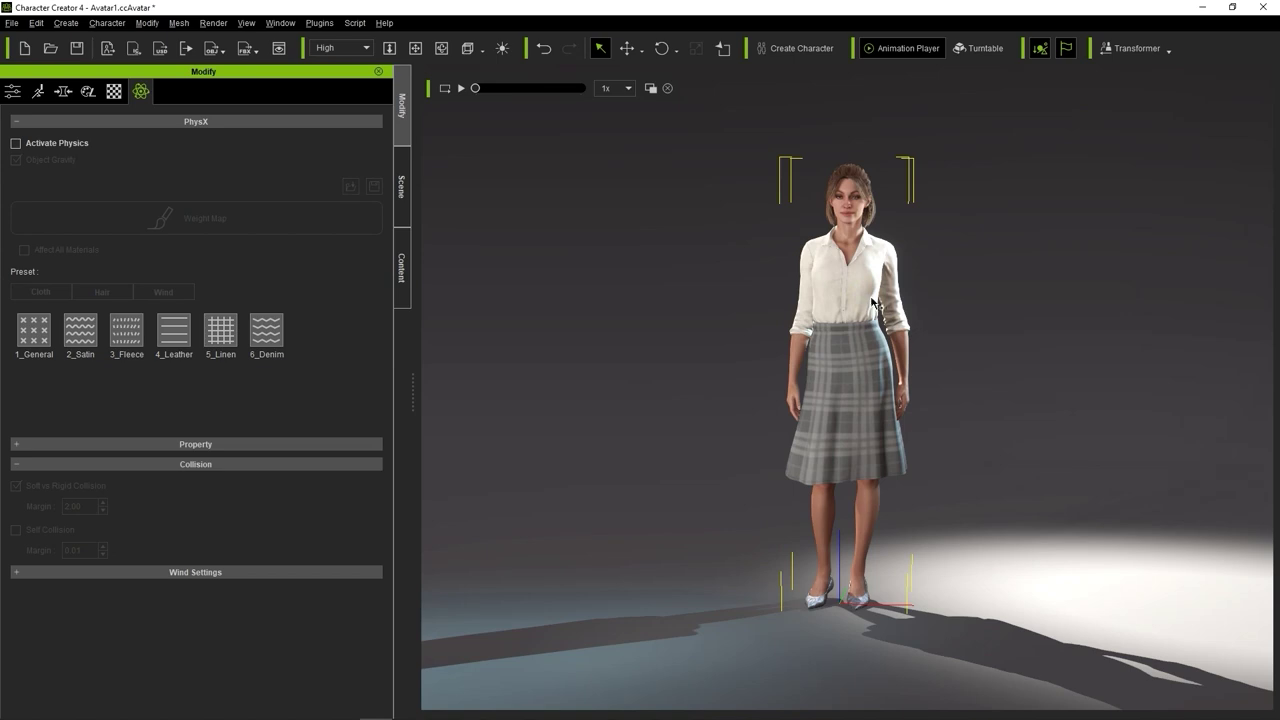
# Show the character's Attributes tab and open the Collision Shape editor.
pyautogui.click(14, 92)
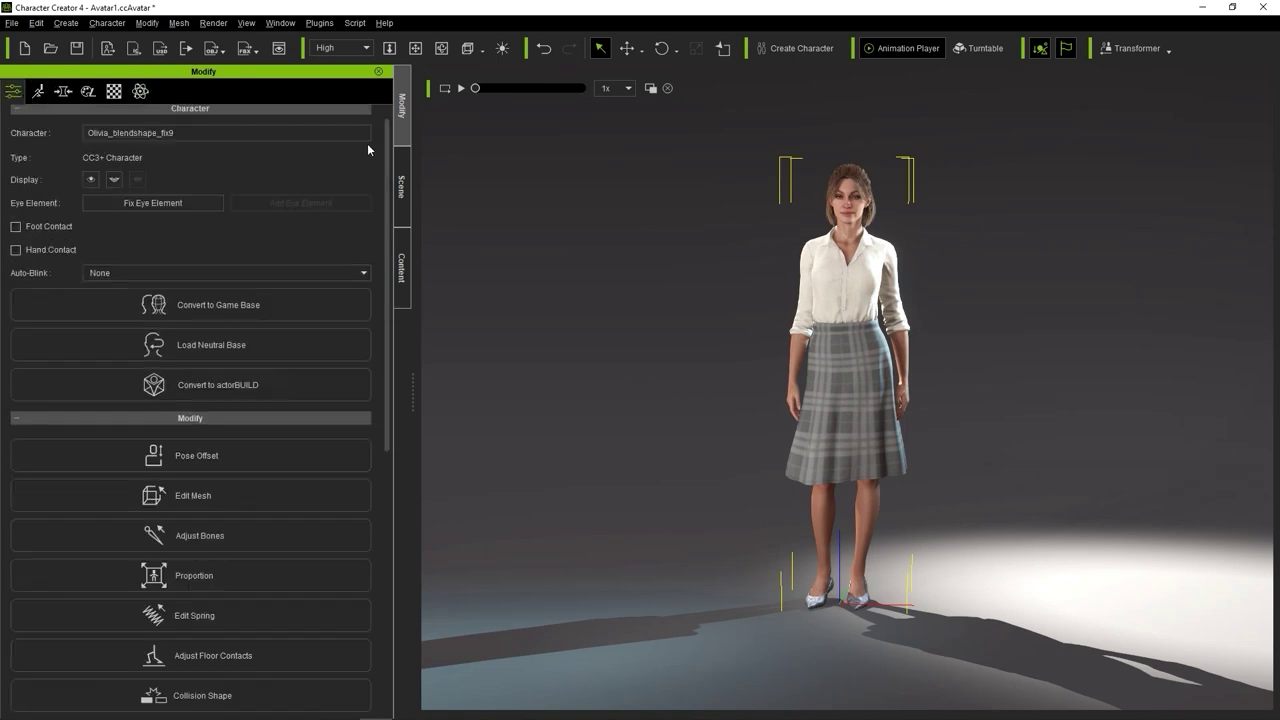
pyautogui.moveTo(388, 160); pyautogui.dragTo(411, 400)
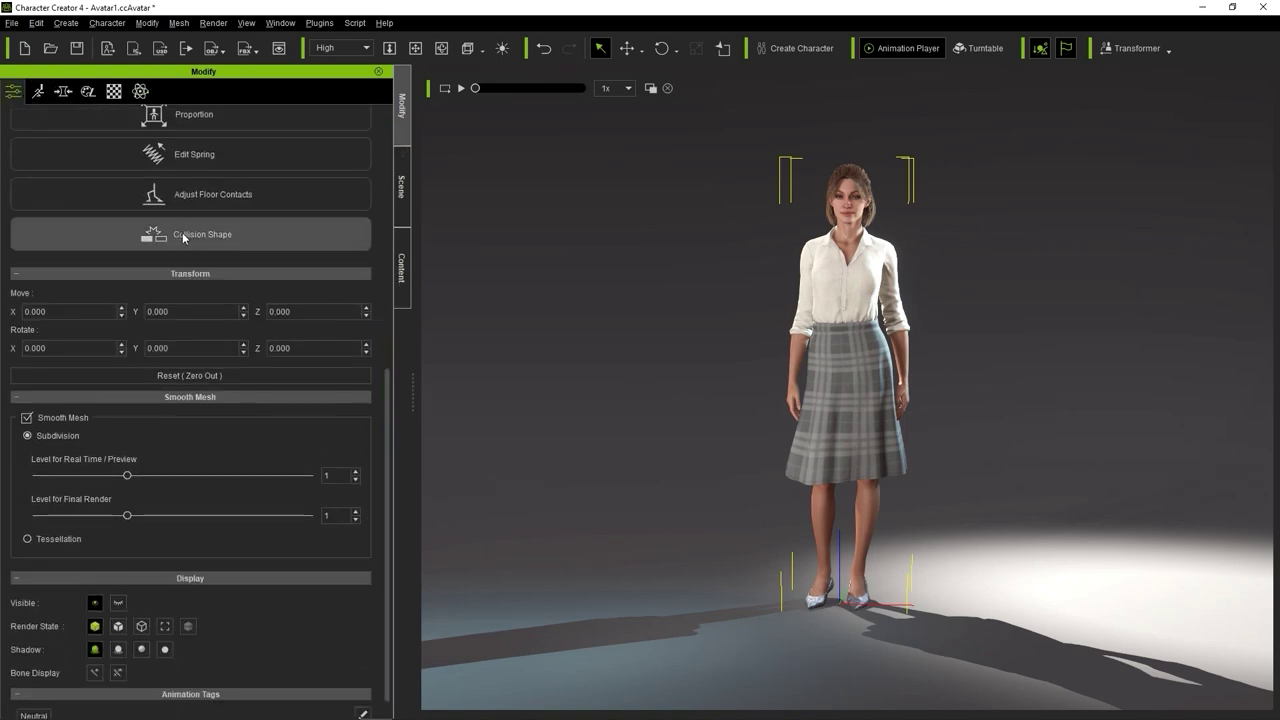
pyautogui.click(233, 239)
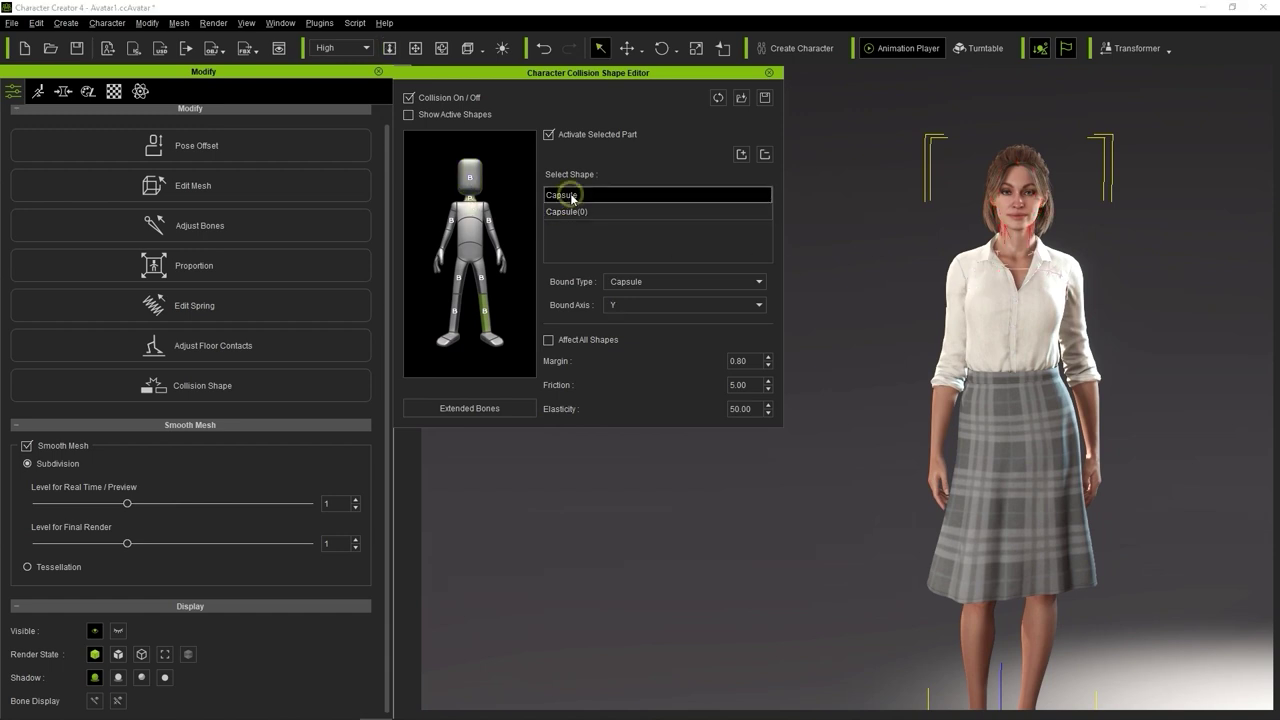
# Inspect the capsule collision shapes on both lower legs, the thigh and the head.
pyautogui.moveTo(1113, 449); pyautogui.dragTo(1087, 277, button='middle')
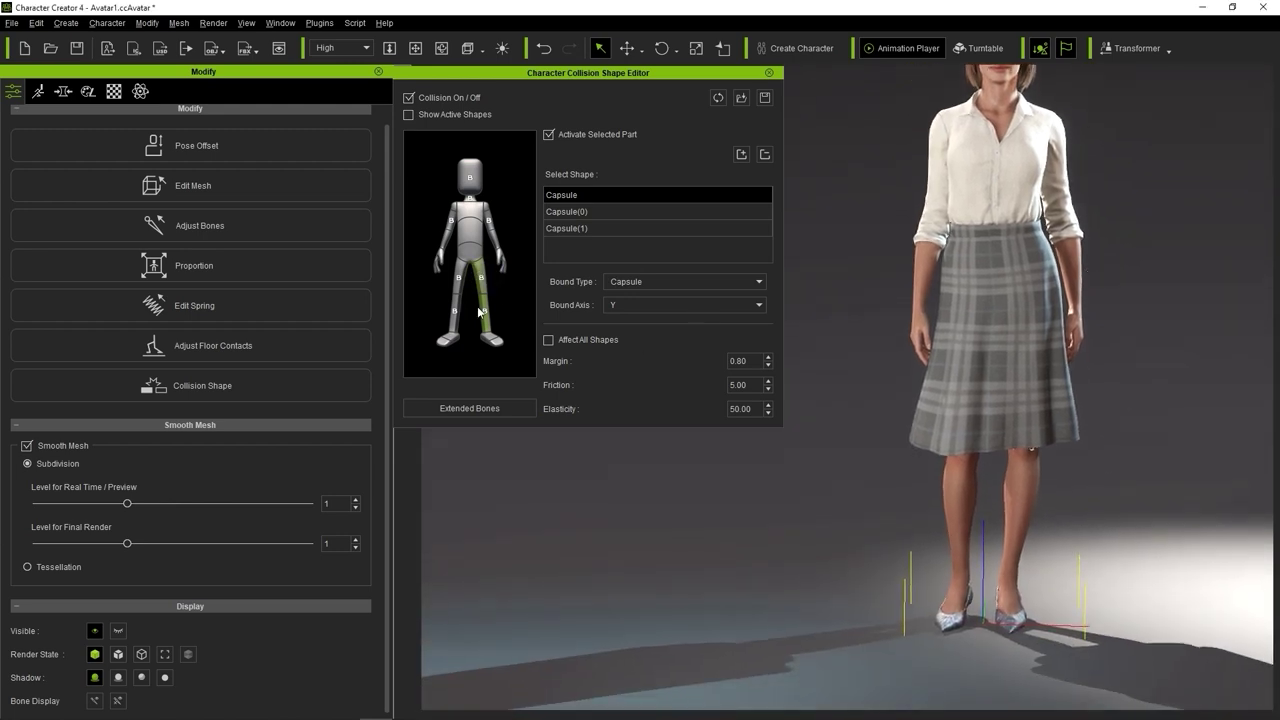
pyautogui.click(608, 196)
pyautogui.click(456, 322)
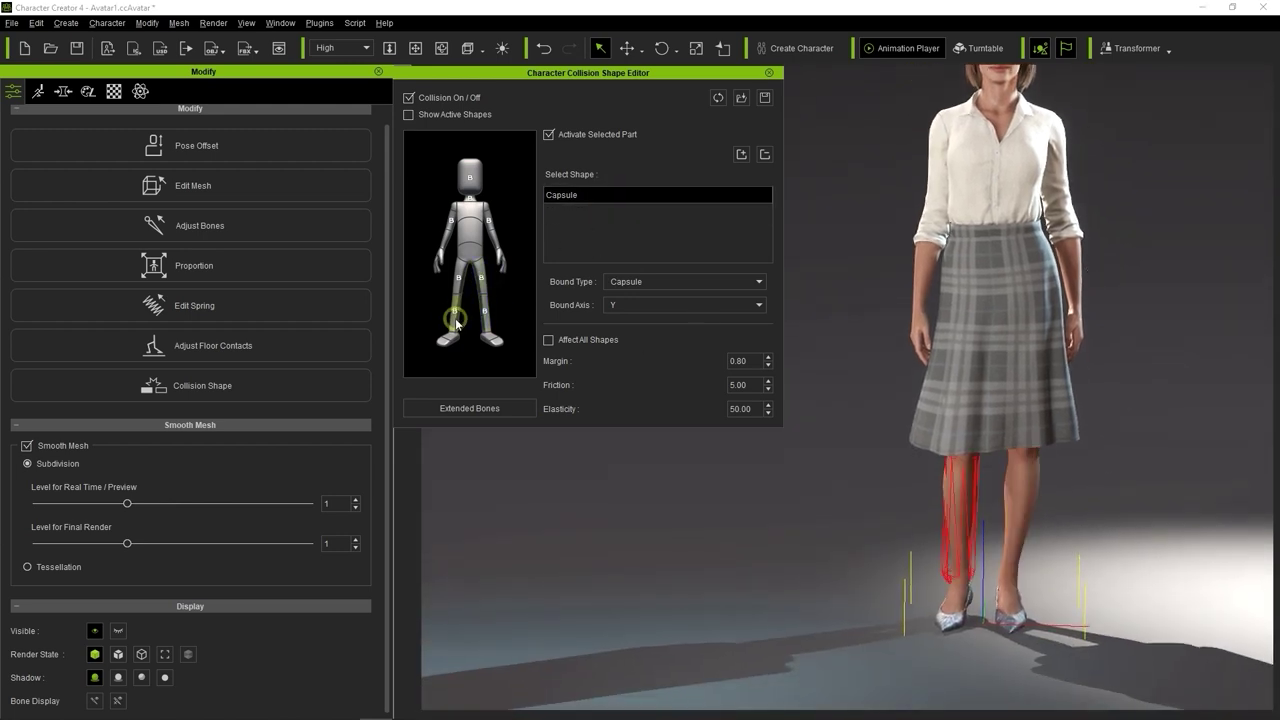
pyautogui.click(462, 276)
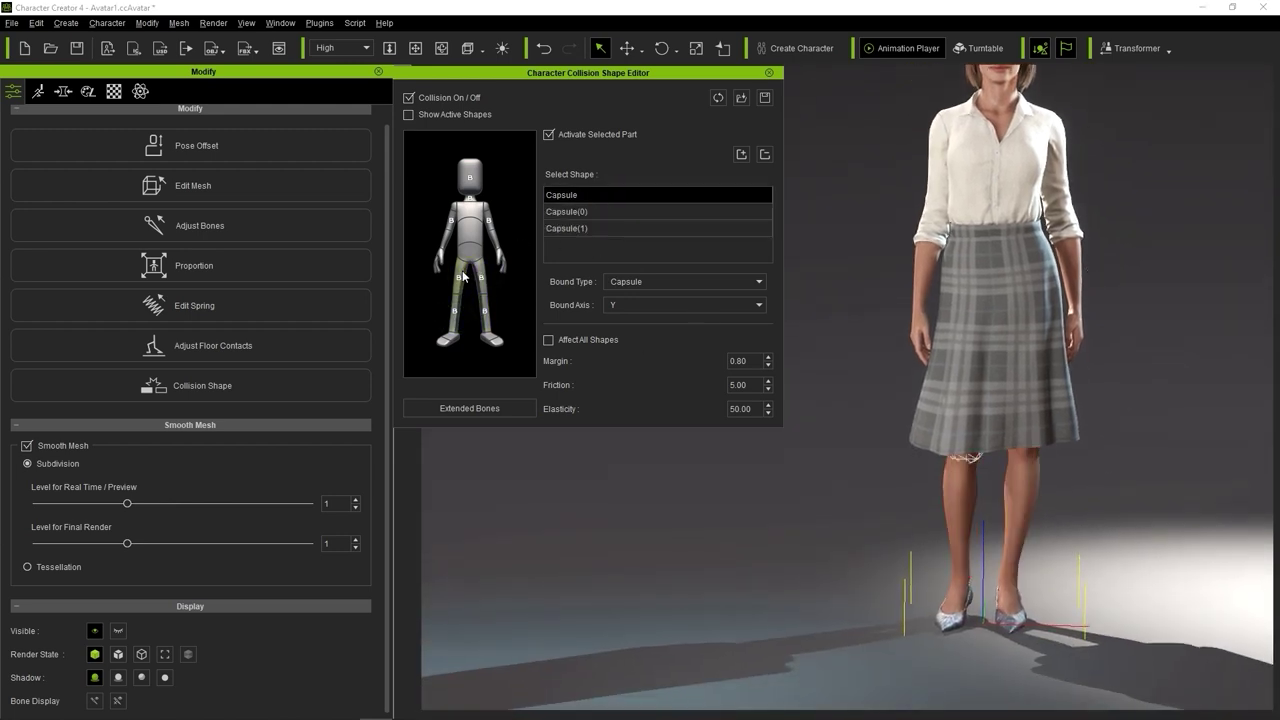
pyautogui.click(474, 184)
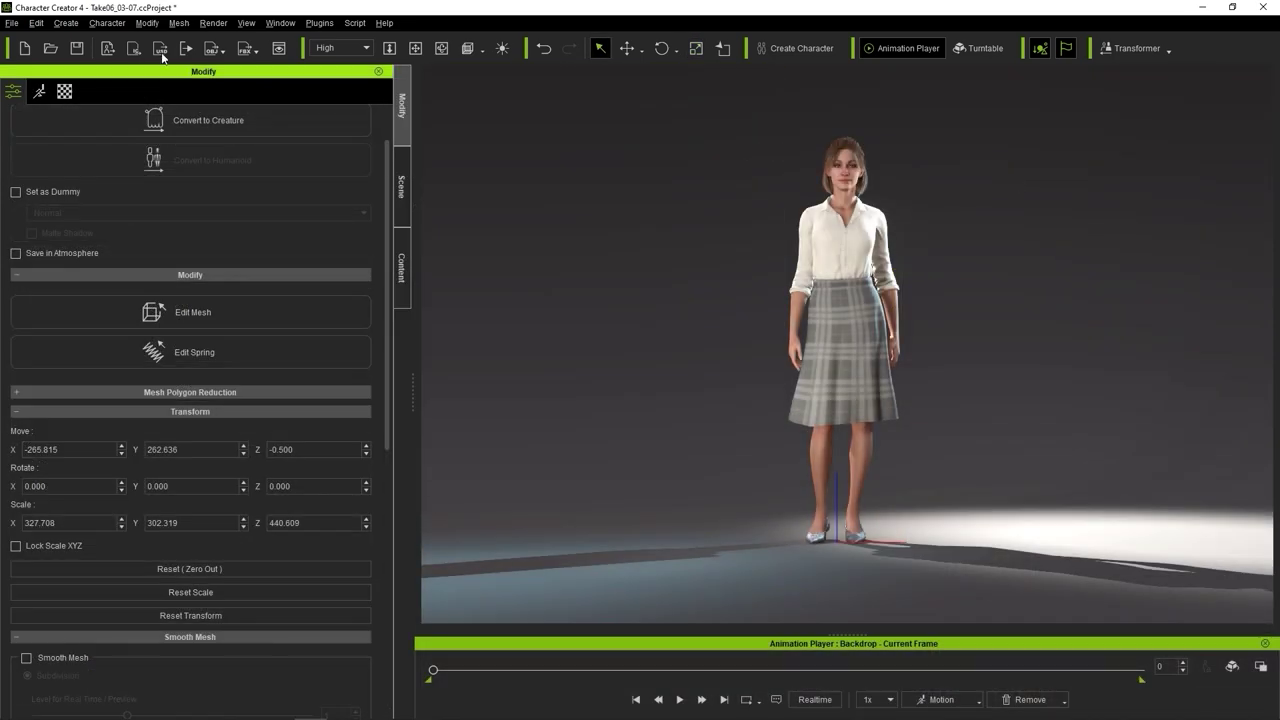
pyautogui.click(36, 22)
pyautogui.click(90, 263)
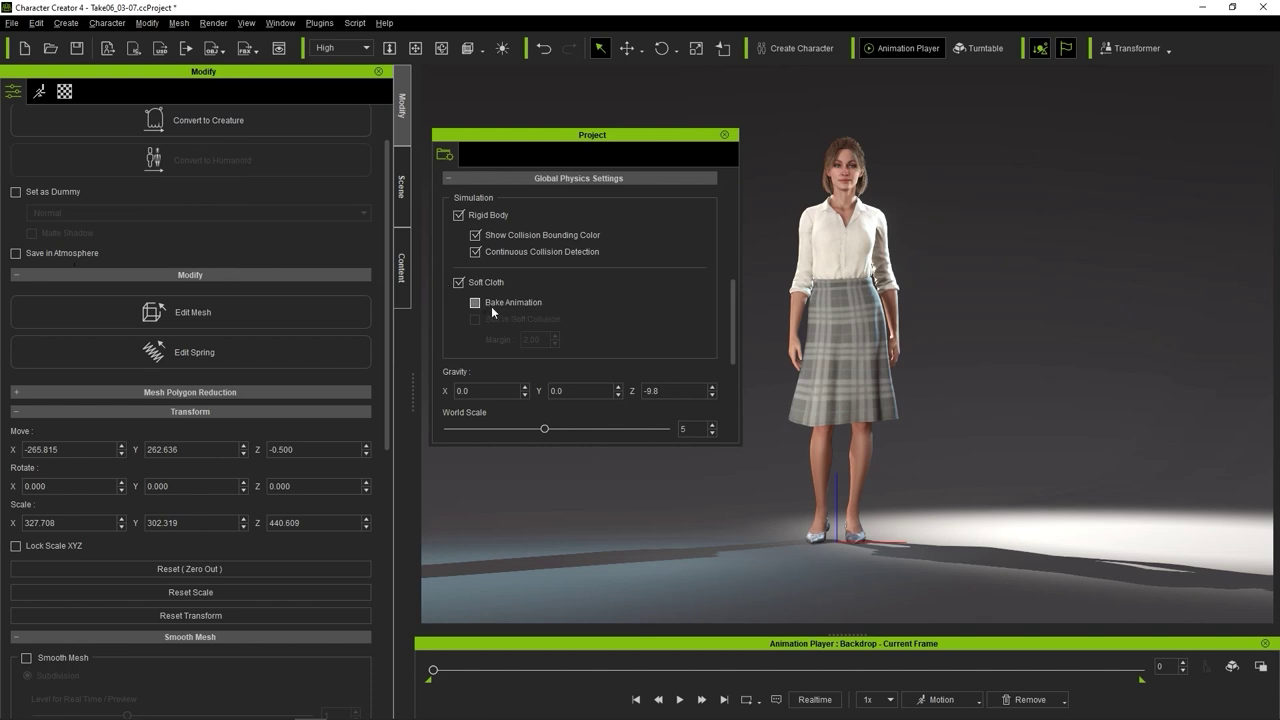
pyautogui.click(724, 134)
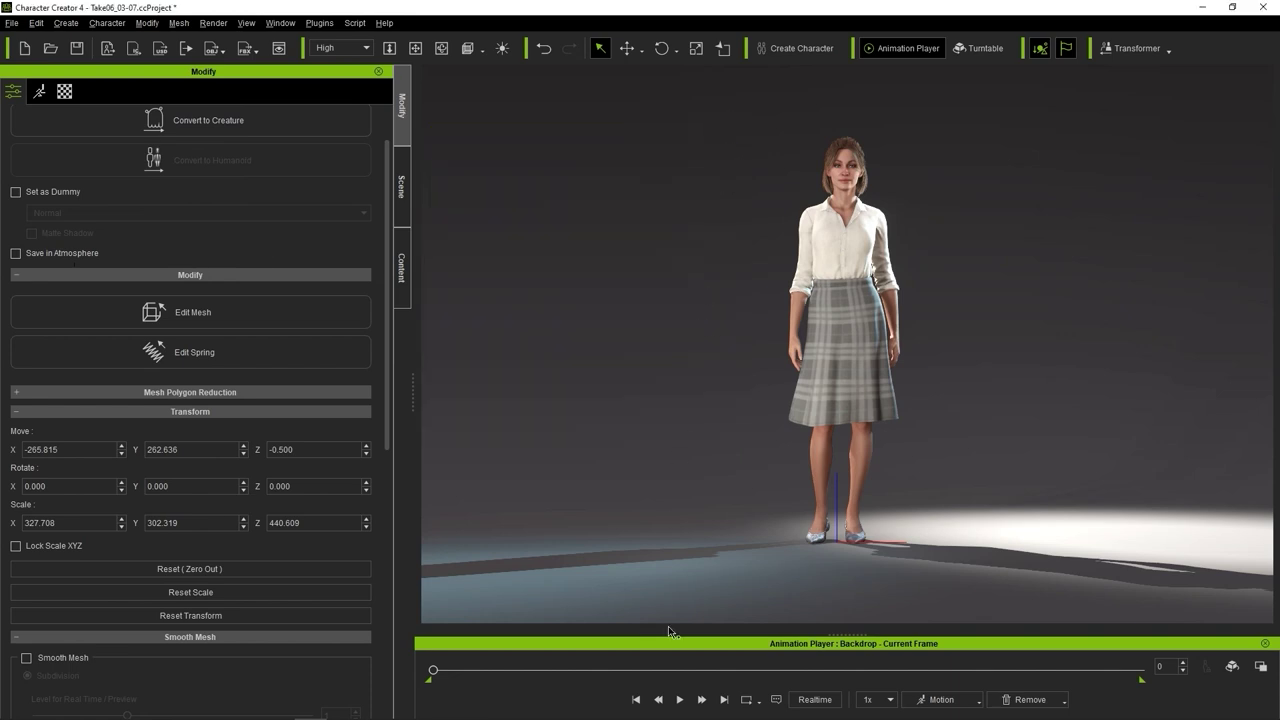
pyautogui.click(679, 700)
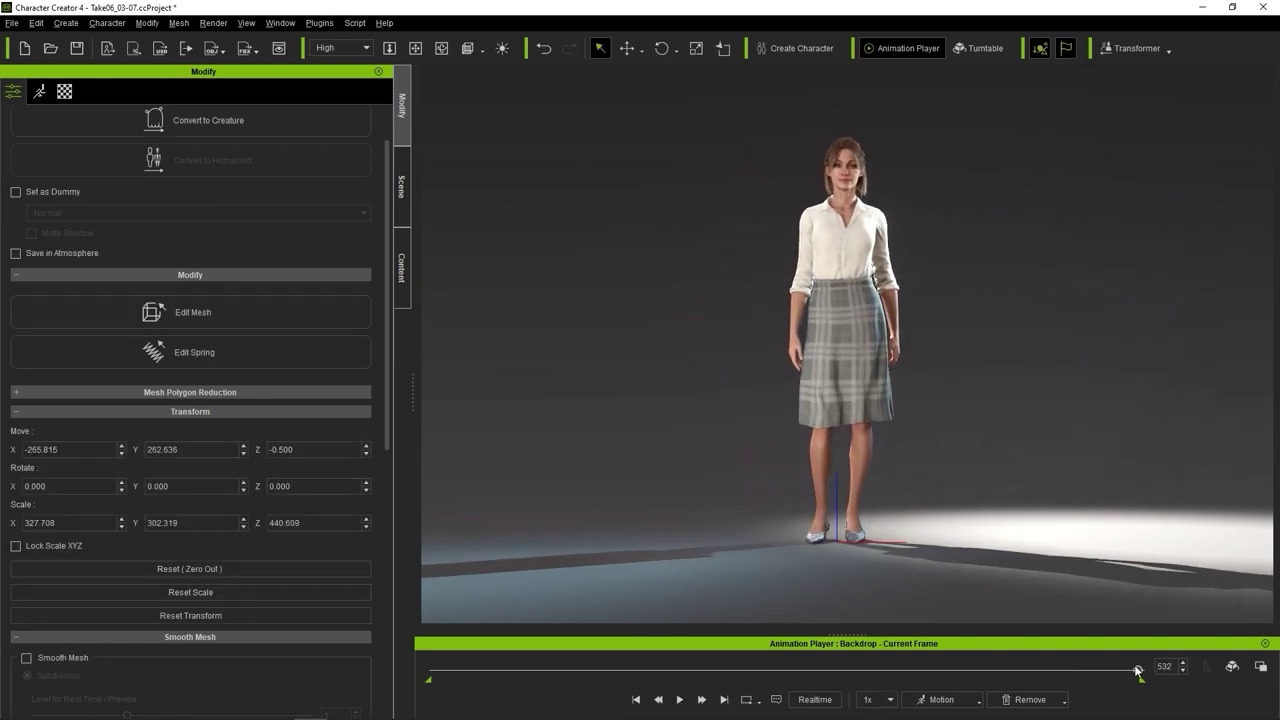
pyautogui.moveTo(1138, 672); pyautogui.dragTo(699, 701)
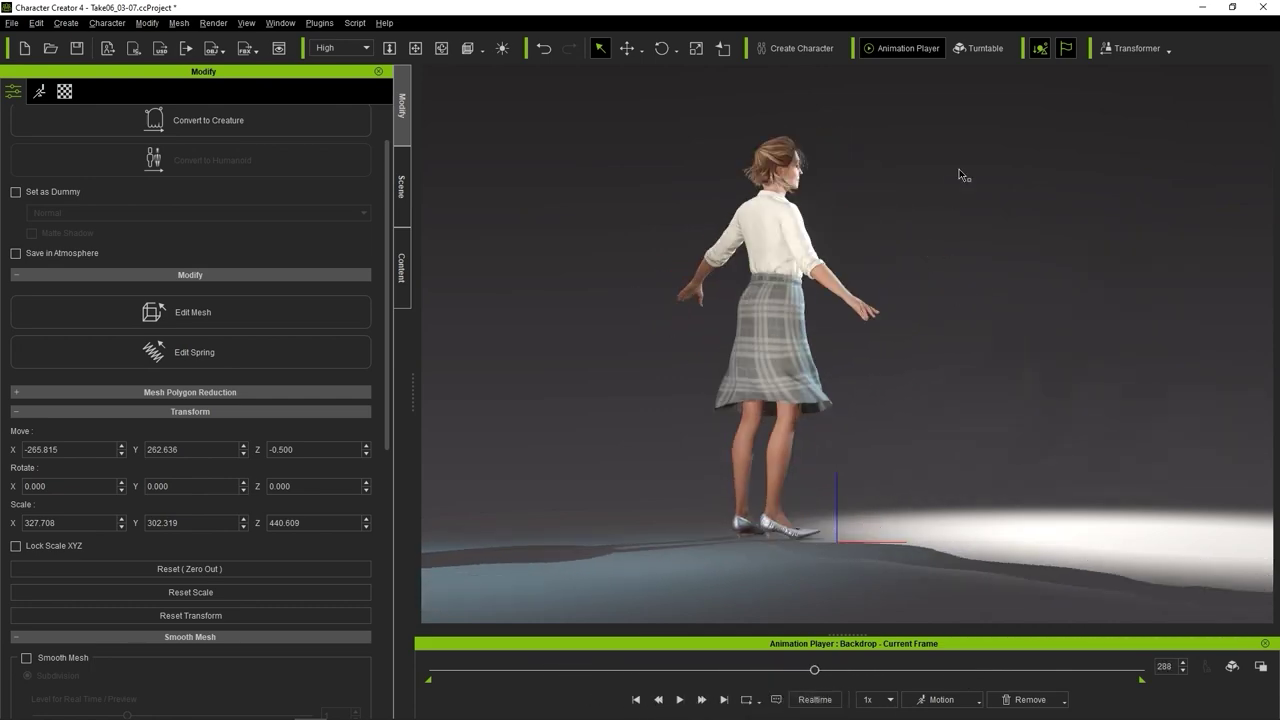
pyautogui.click(636, 701)
pyautogui.click(679, 701)
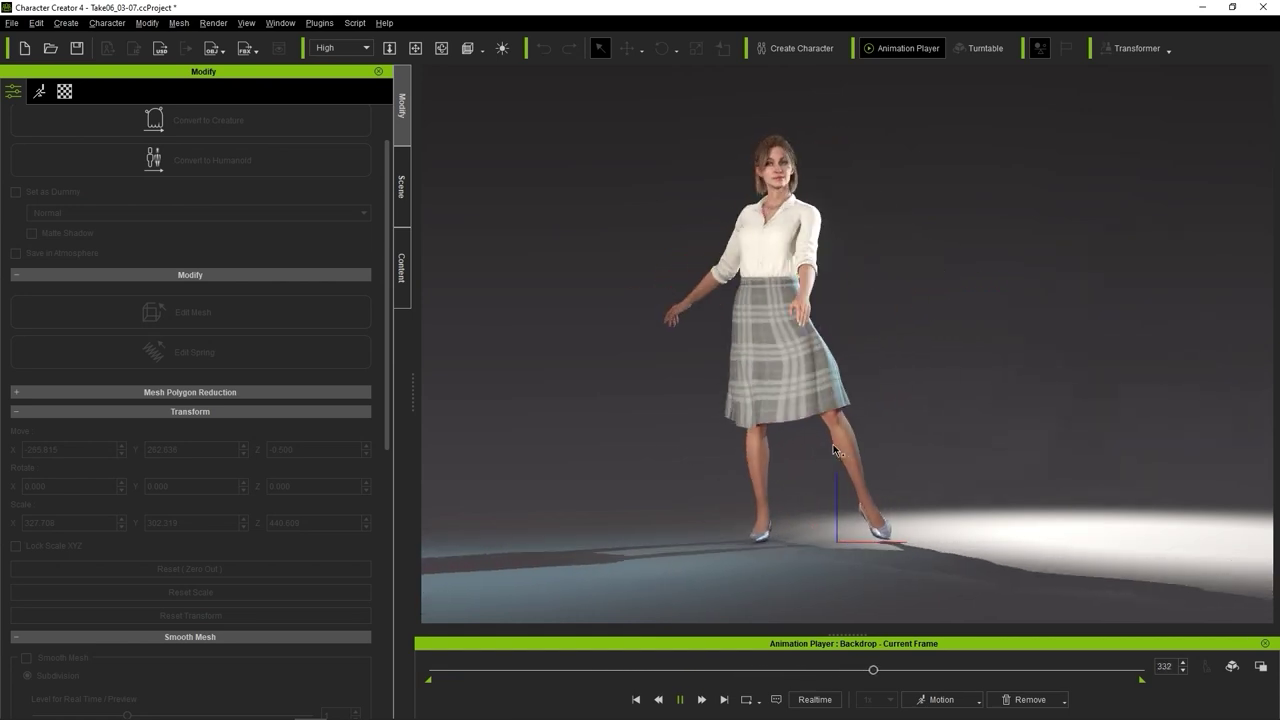
pyautogui.click(636, 700)
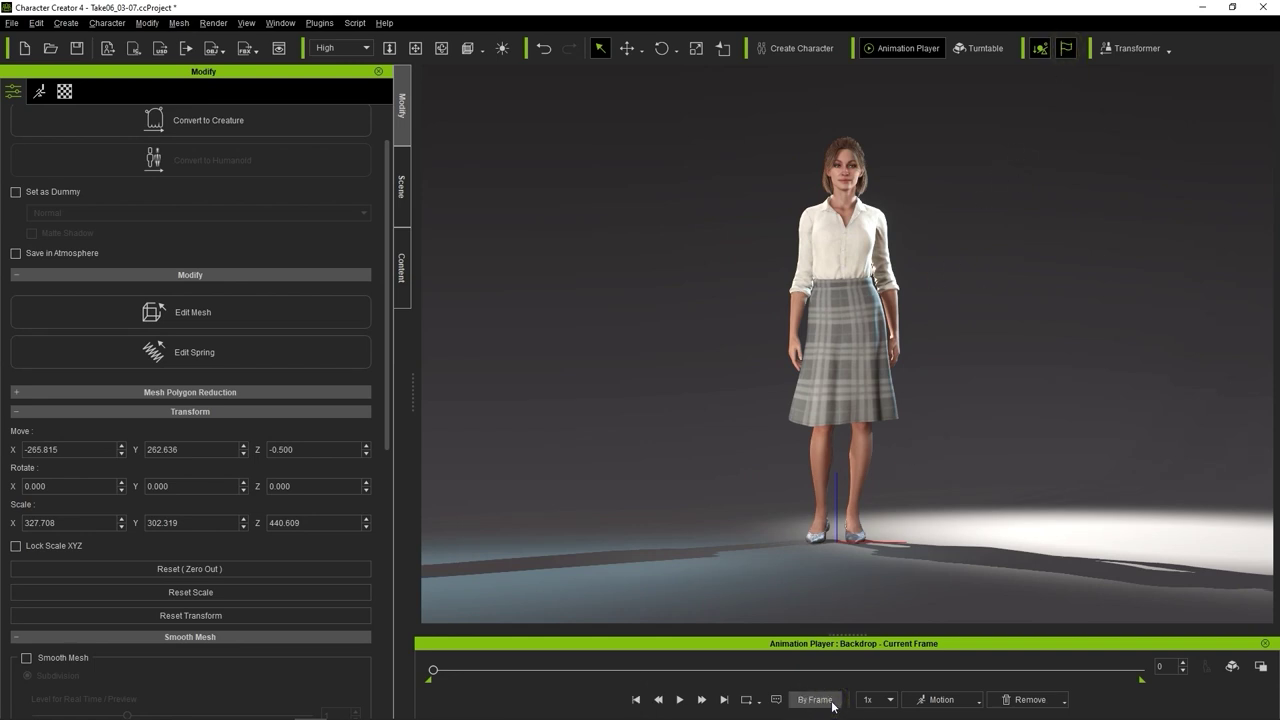
# Play the skirt cloth simulation until it reaches frame 534.
pyautogui.click(680, 700)
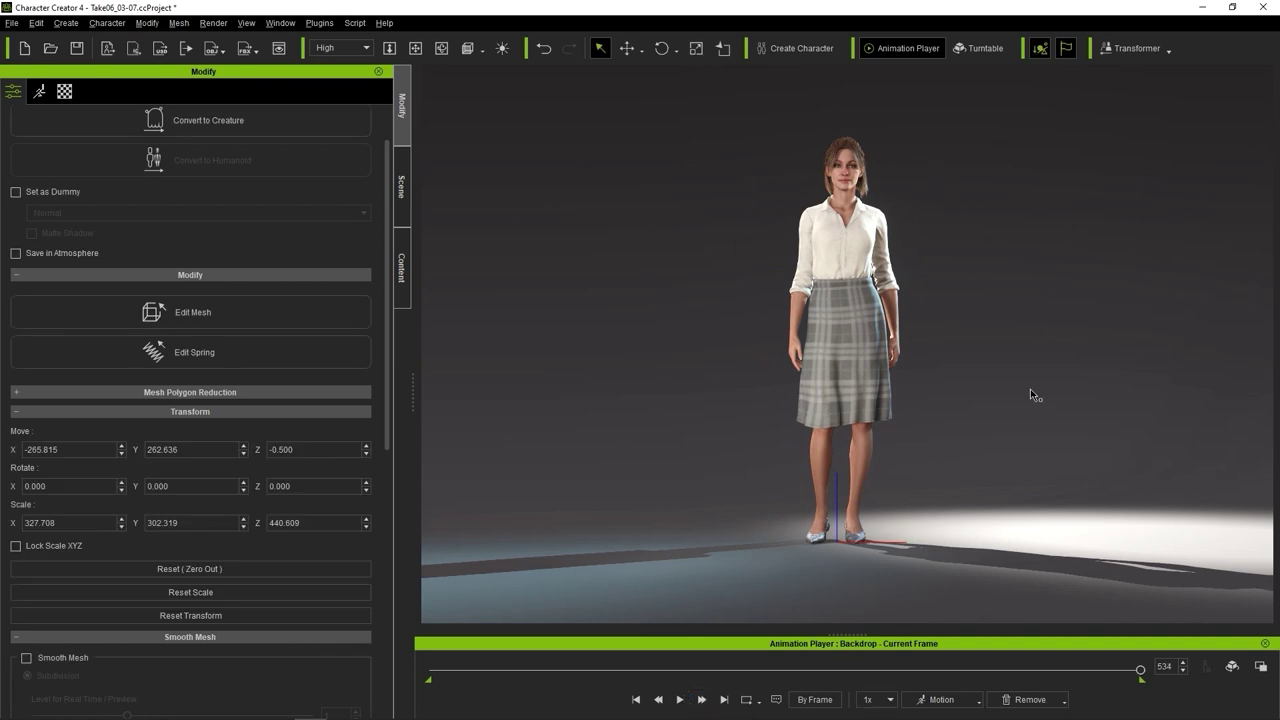
# Render frames 0–534 as Video/MP4 output and save the file as RENDER.
pyautogui.click(188, 49)
pyautogui.click(198, 142)
pyautogui.scroll(-3, 378, 260)
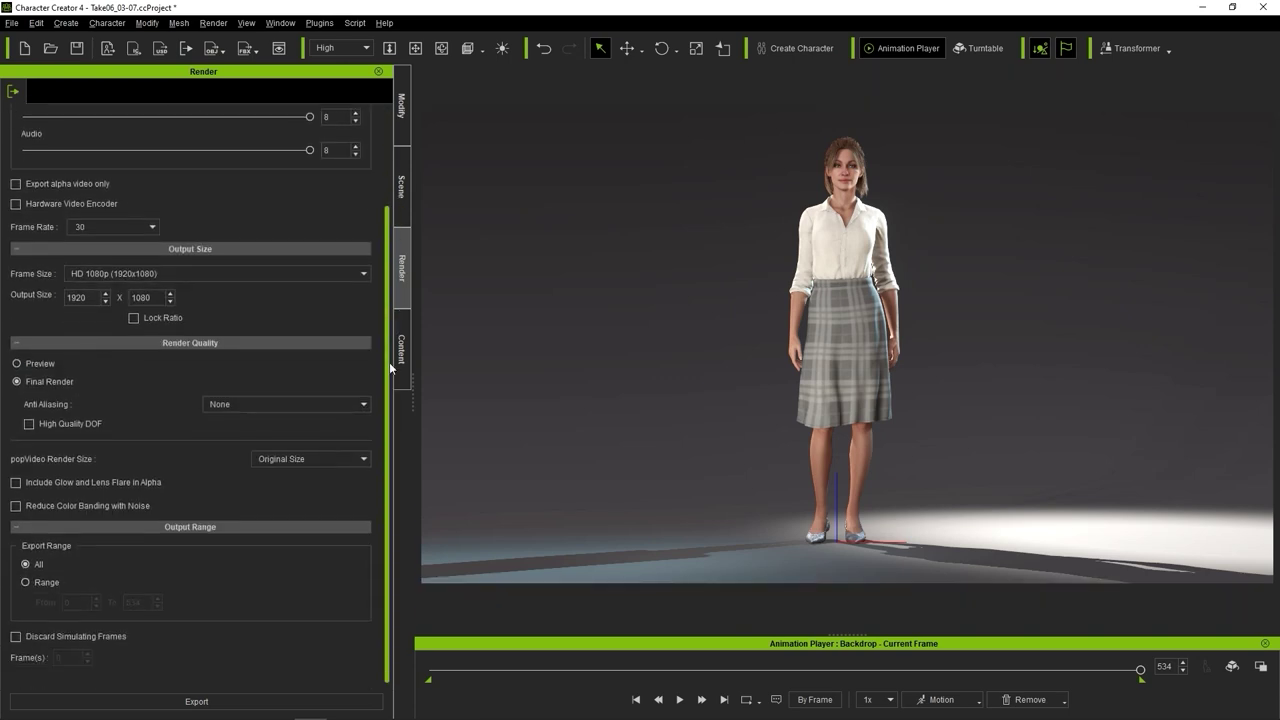
pyautogui.click(100, 700)
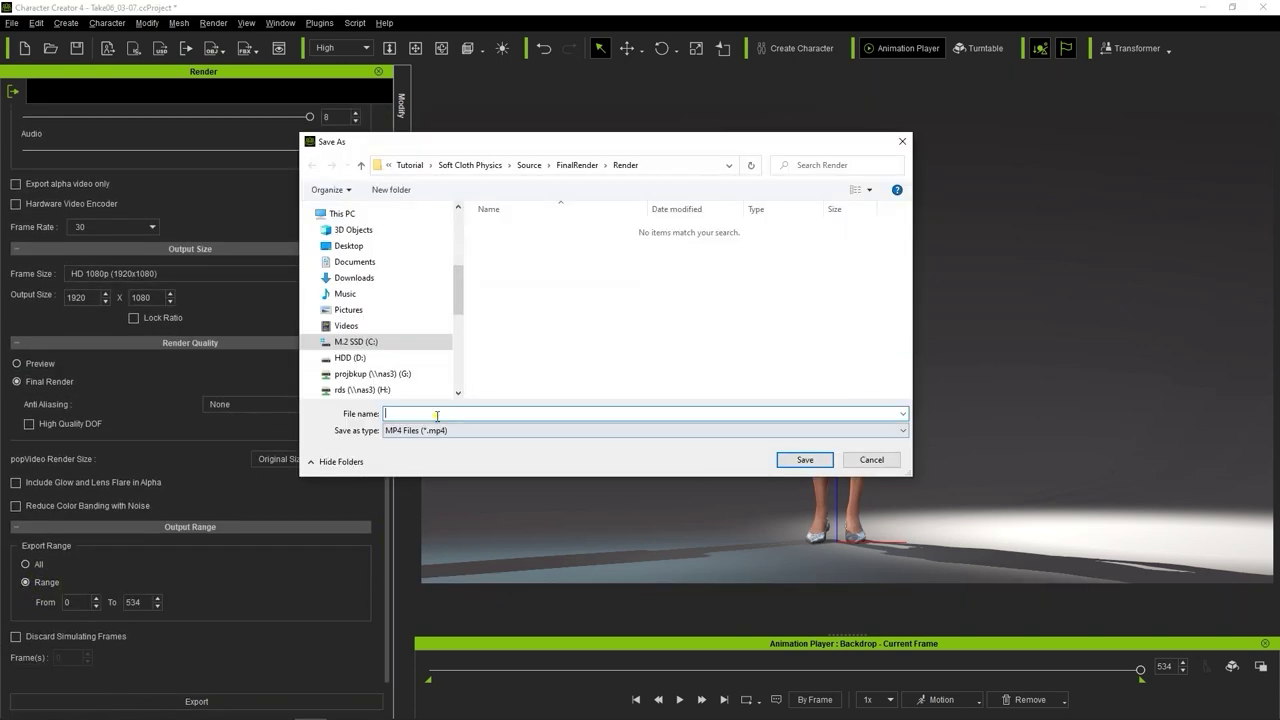
pyautogui.click(829, 461)
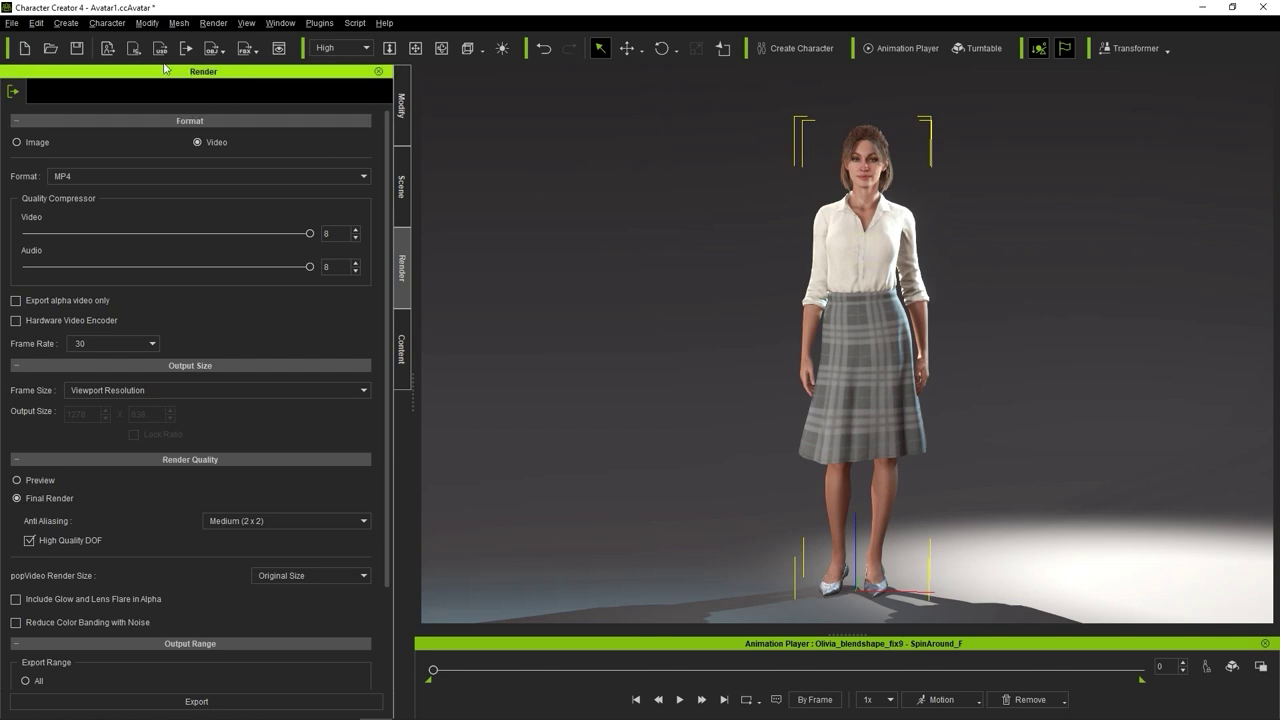
# Send the character to iClone, play the skirt animation, pause, and rewind to frame 0.
pyautogui.click(126, 55)
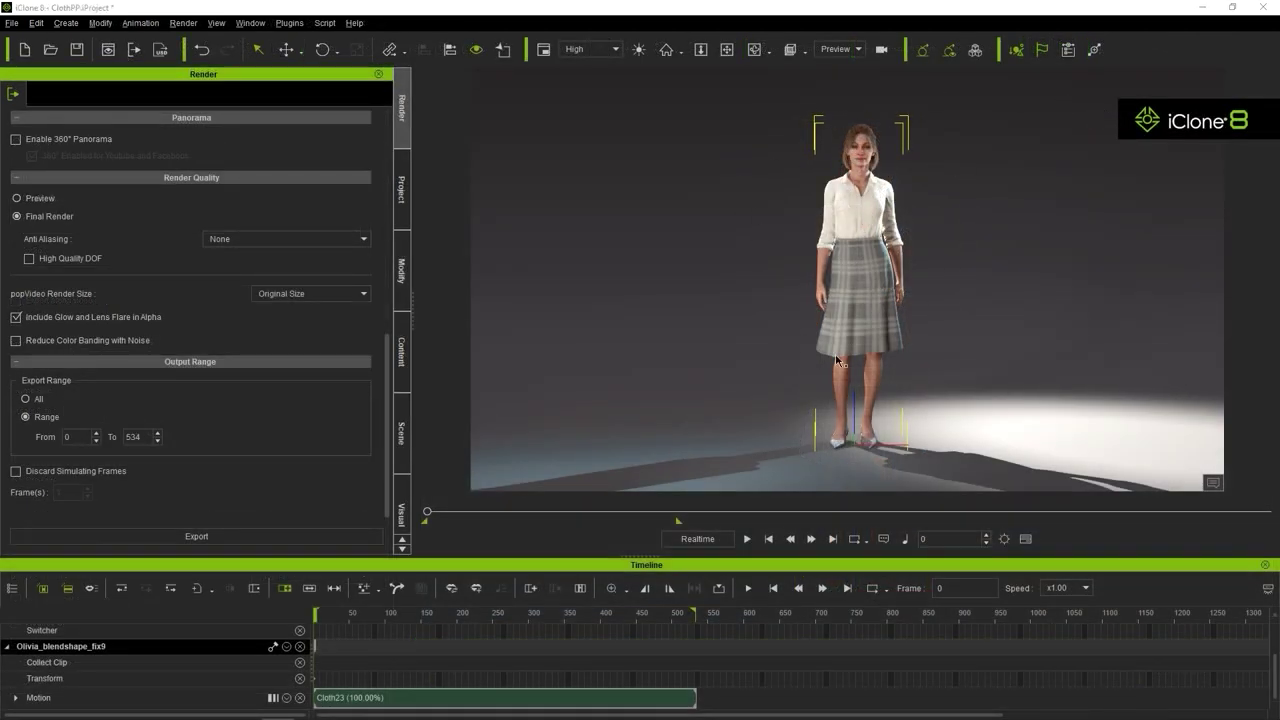
pyautogui.click(747, 539)
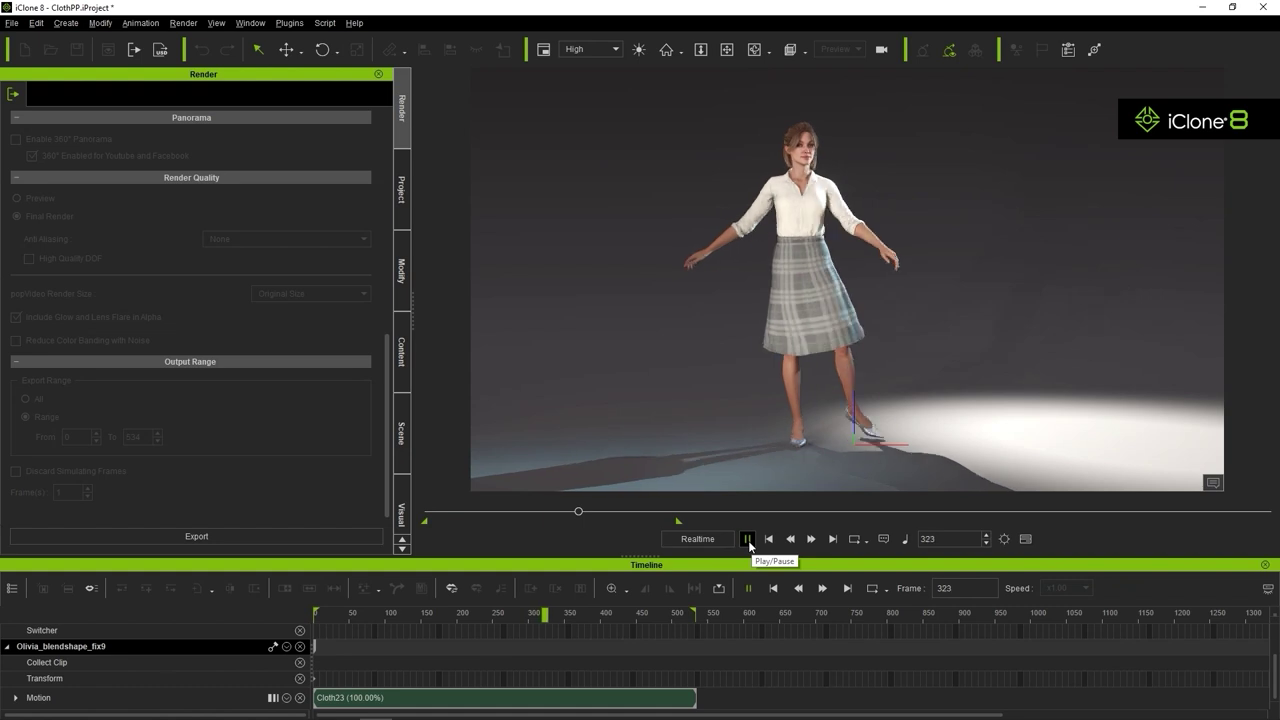
pyautogui.click(747, 539)
pyautogui.click(767, 539)
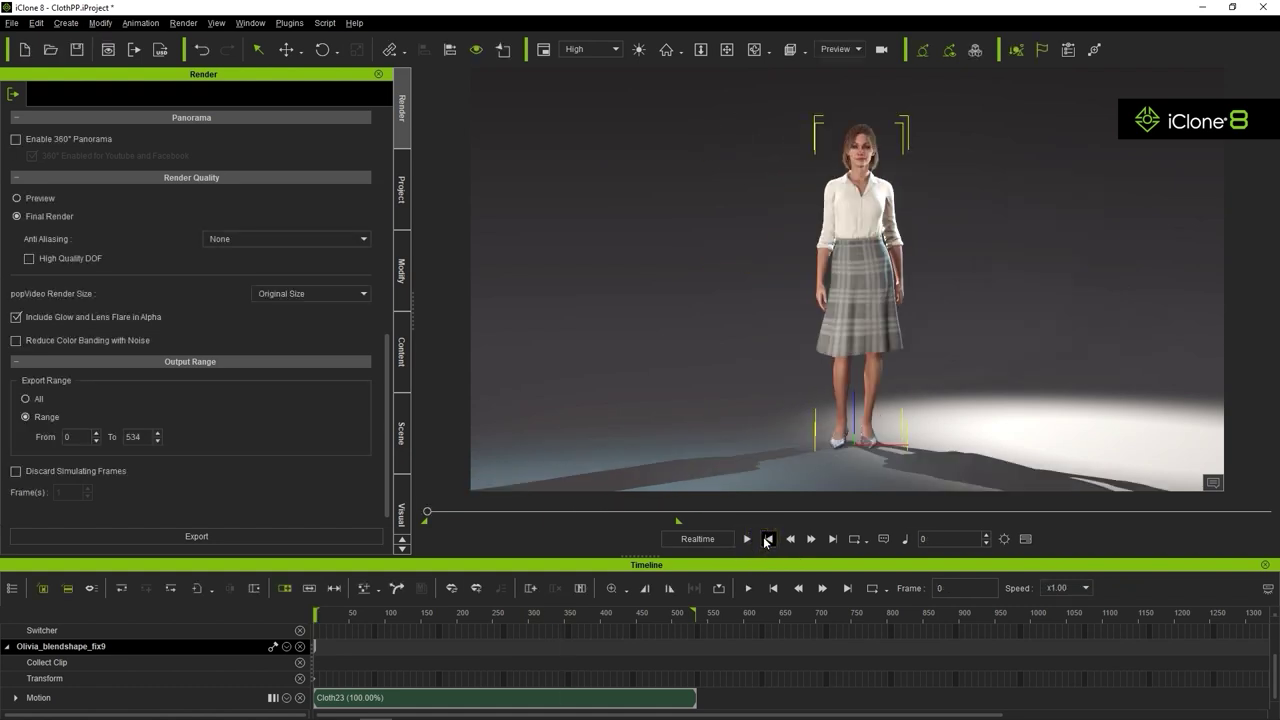
# Export Alembic frames 0–534 with split meshes, separate files and textures, accepting the unbaked-cloth warning.
pyautogui.click(8, 23)
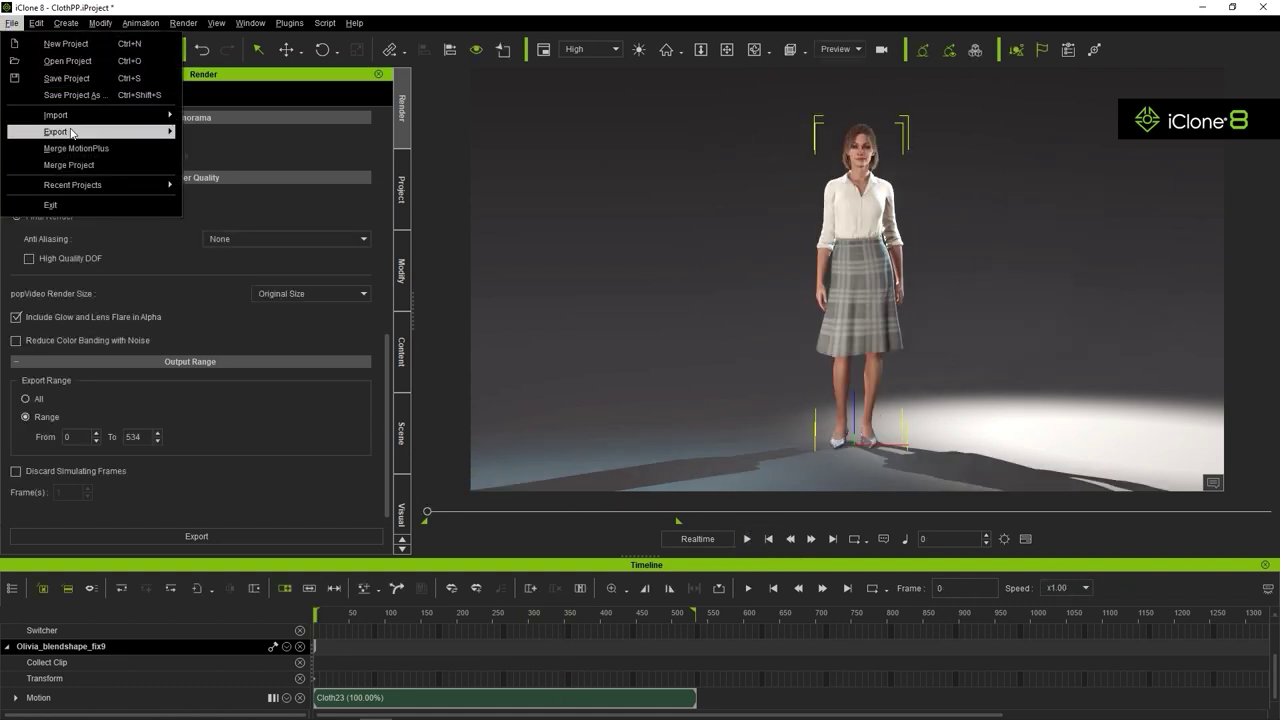
pyautogui.moveTo(72, 132)
pyautogui.click(262, 141)
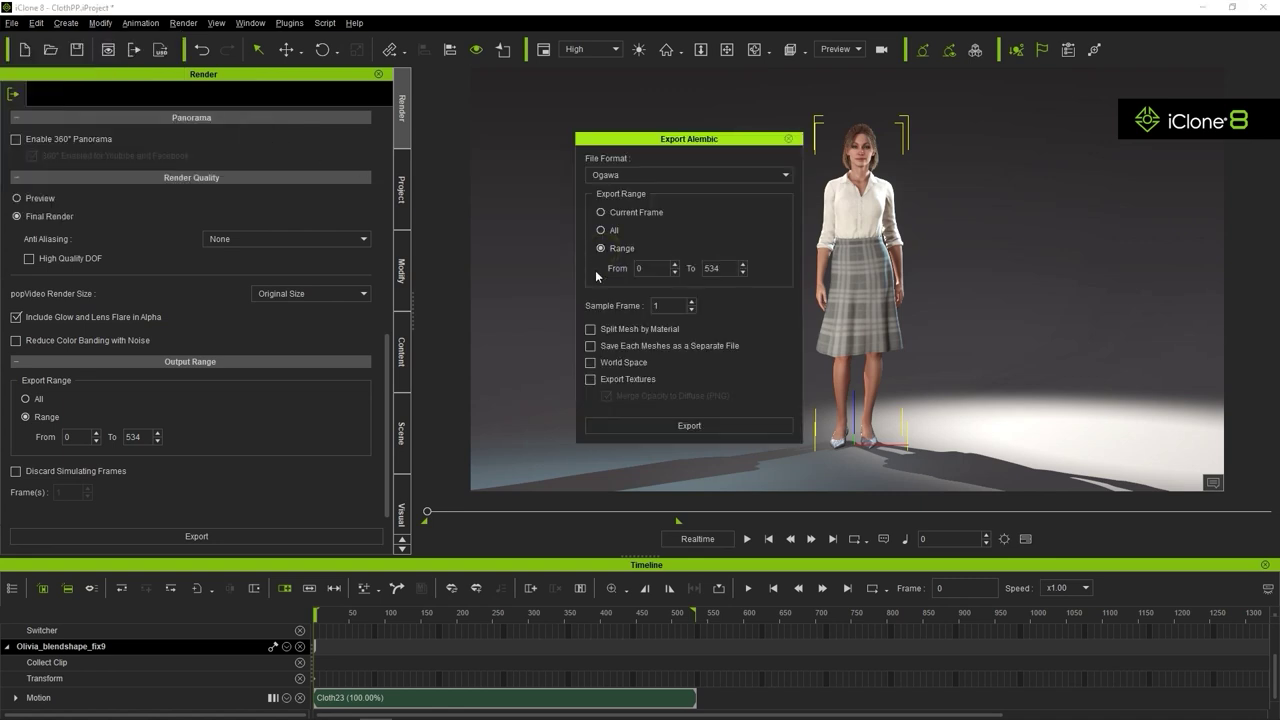
pyautogui.click(591, 379)
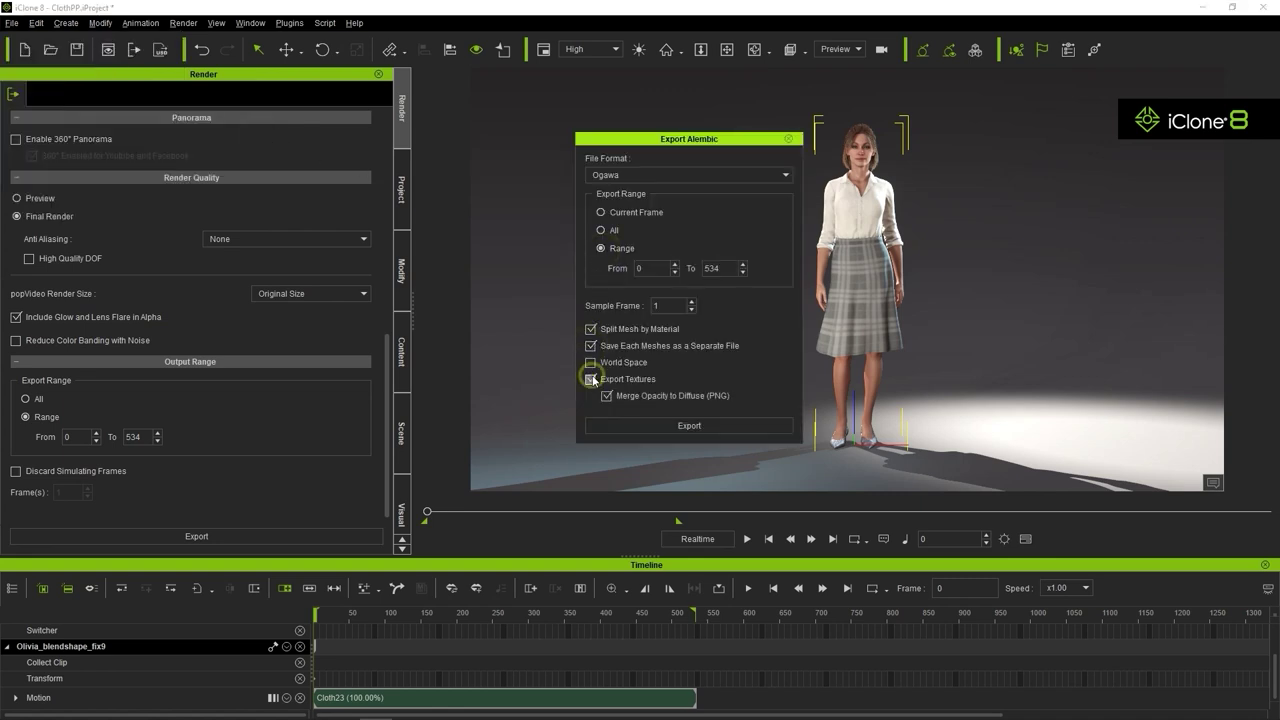
pyautogui.click(677, 427)
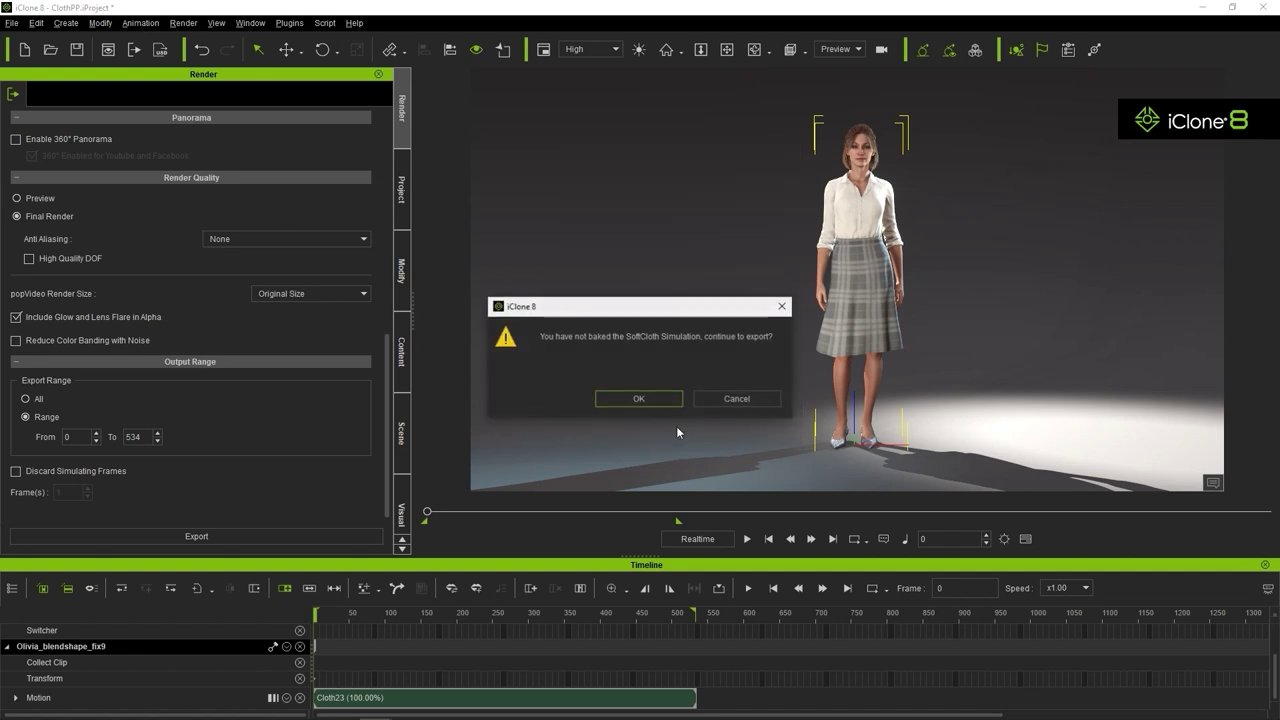
pyautogui.click(660, 399)
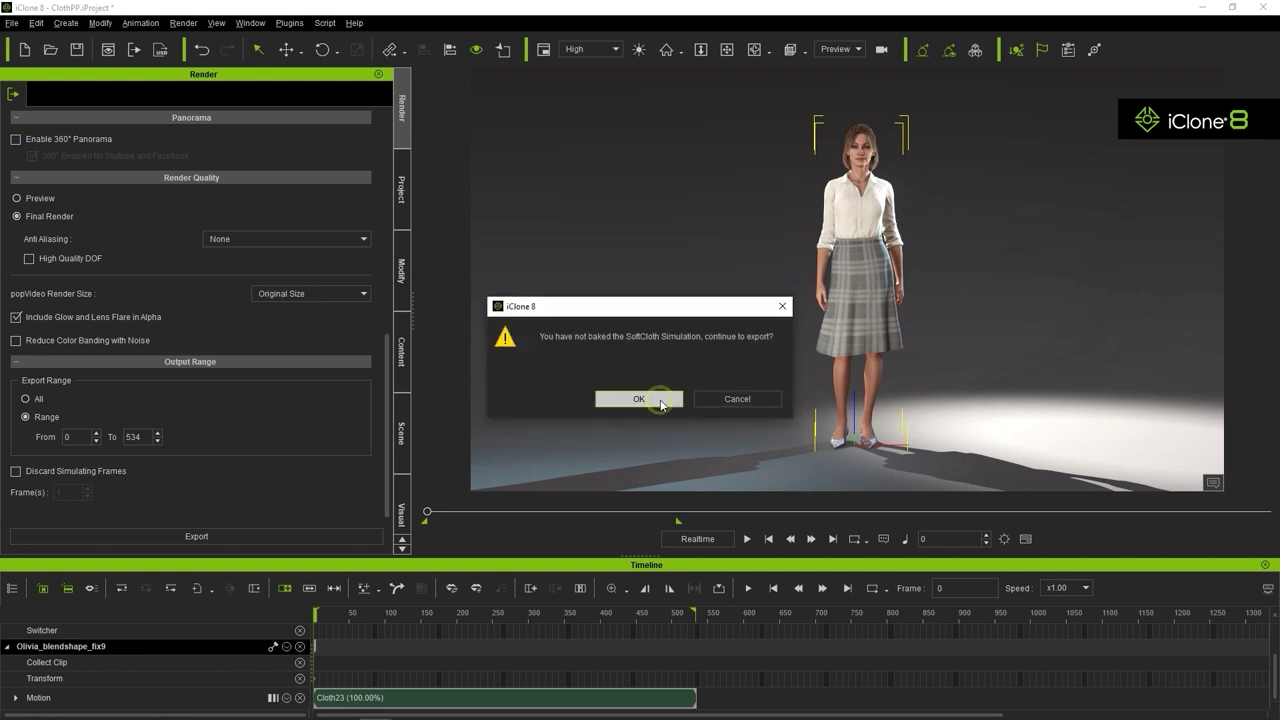
pyautogui.click(842, 444)
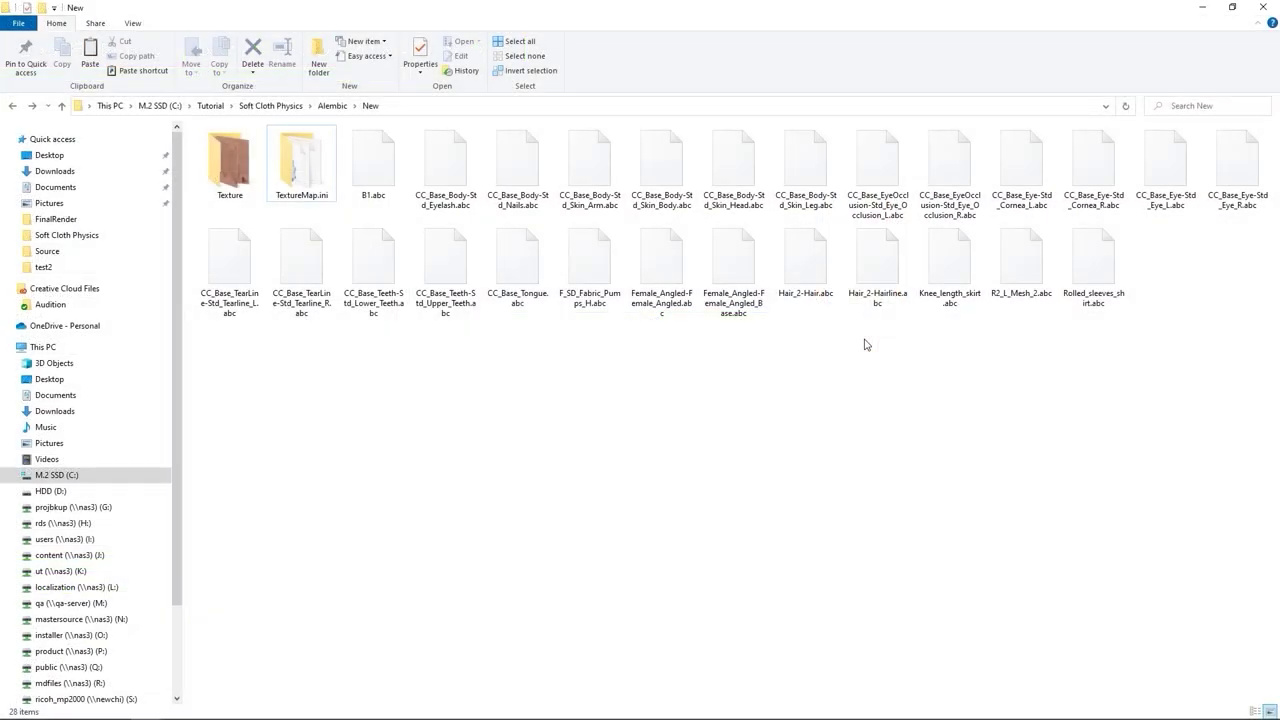
pyautogui.click(381, 188)
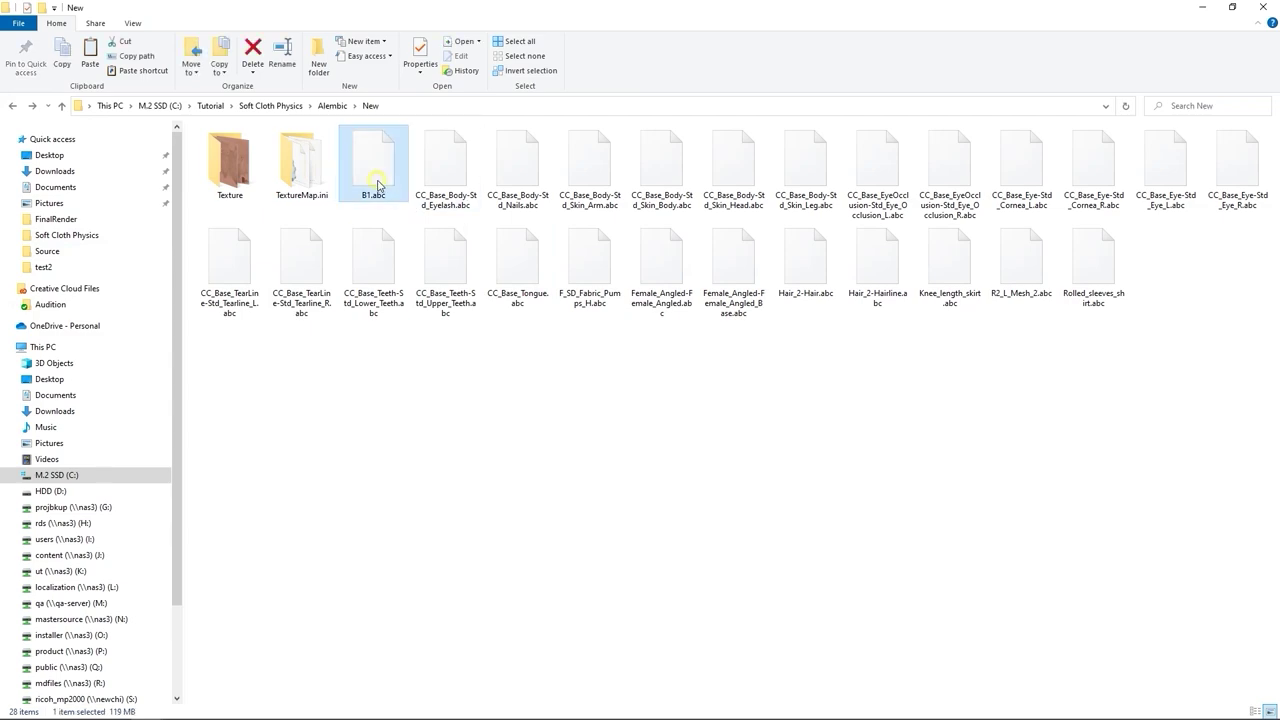
pyautogui.keyDown('shift'); pyautogui.click(1070, 288); pyautogui.keyUp('shift')
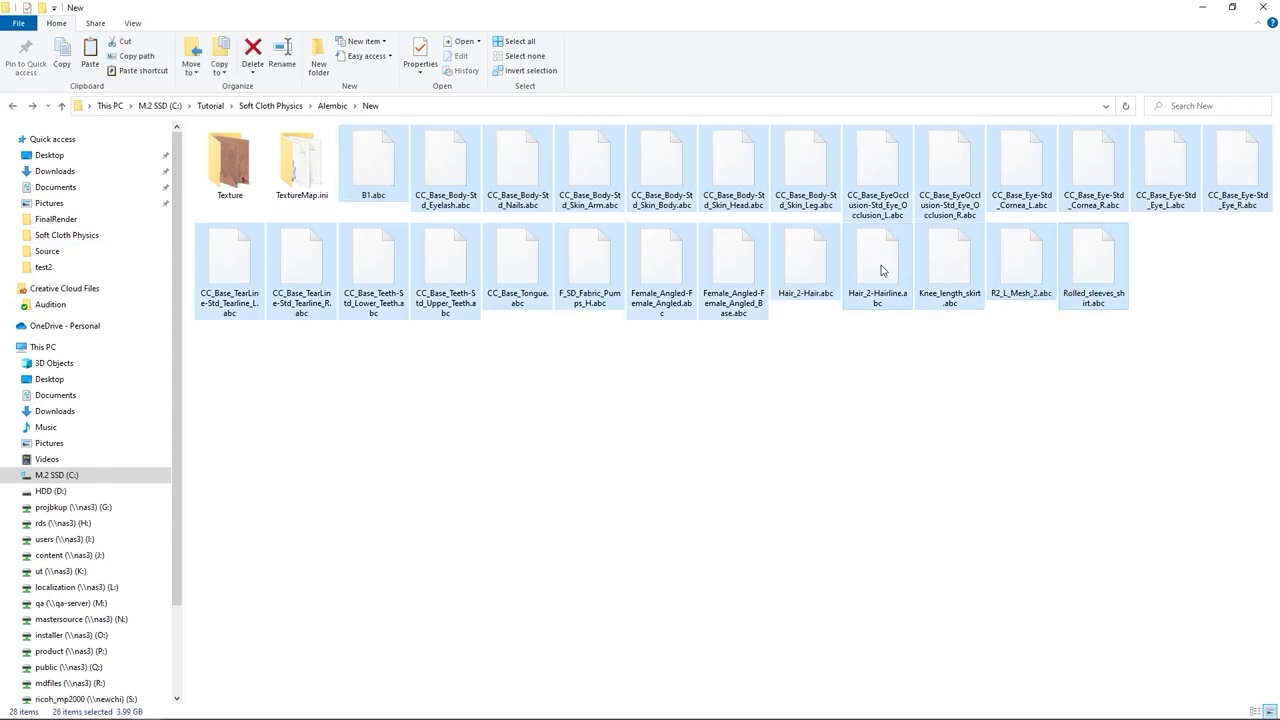
pyautogui.click(218, 180)
pyautogui.doubleClick(218, 180)
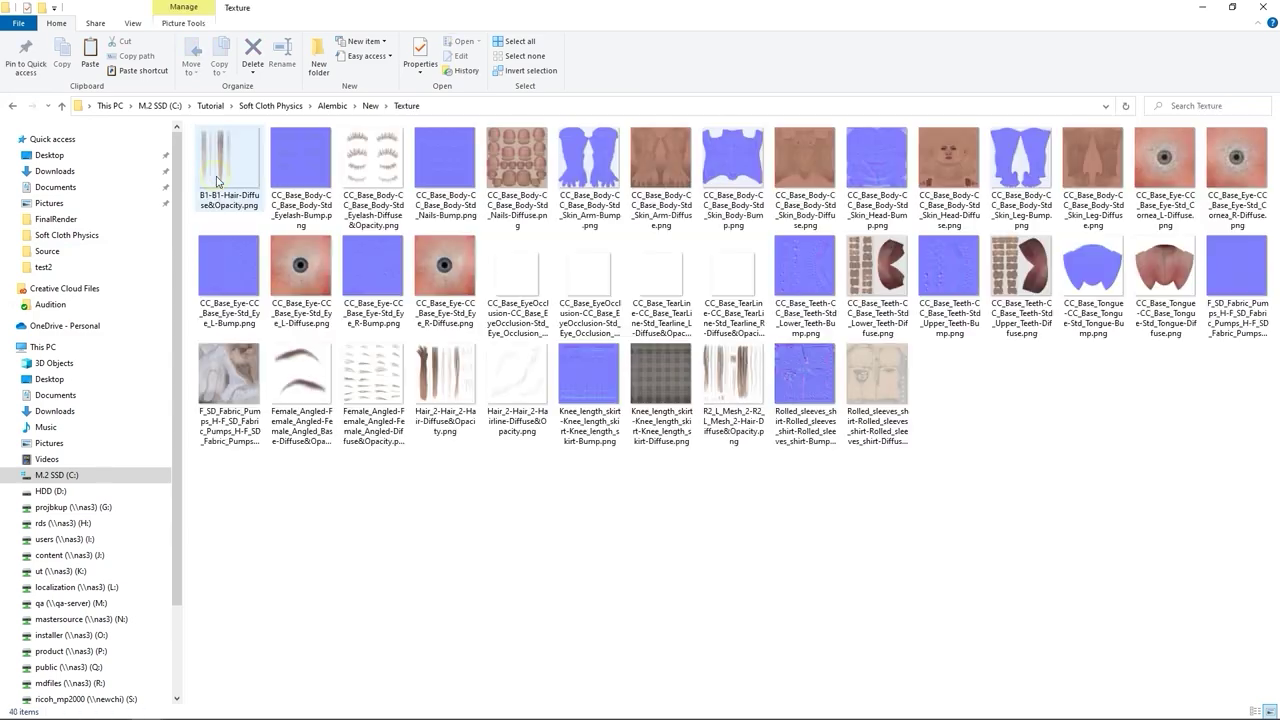
pyautogui.click(450, 175)
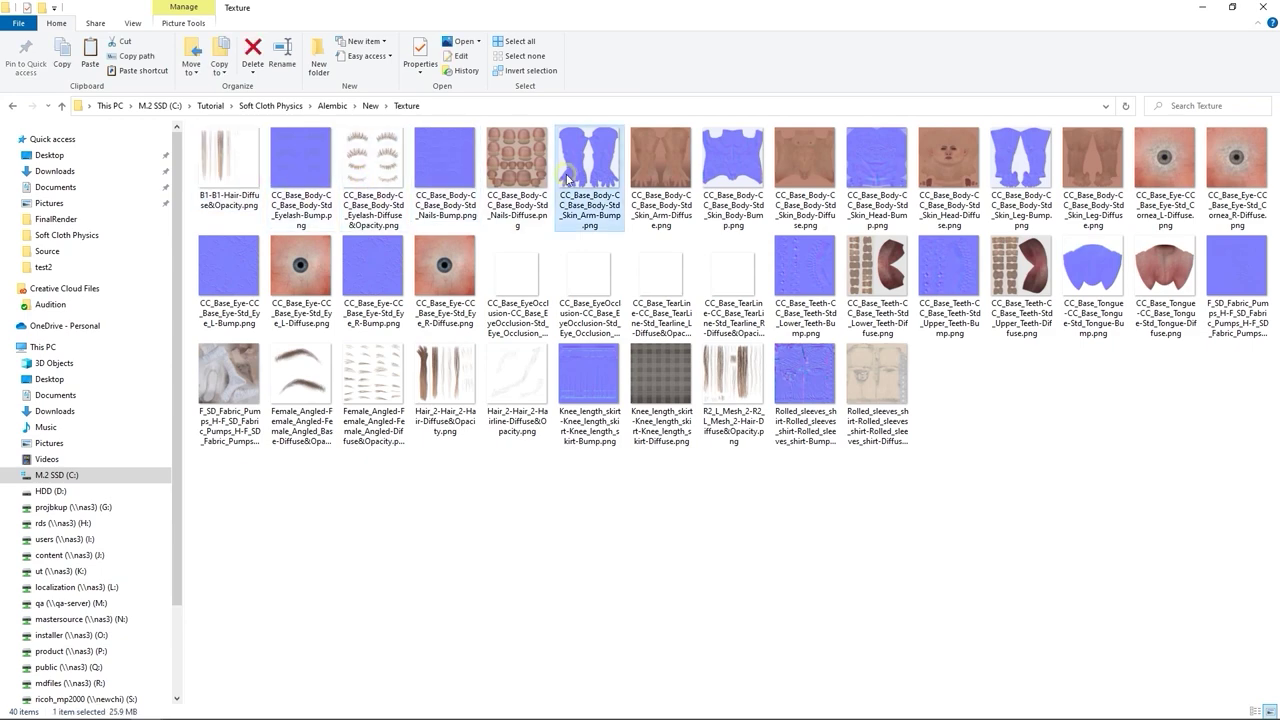
pyautogui.click(13, 108)
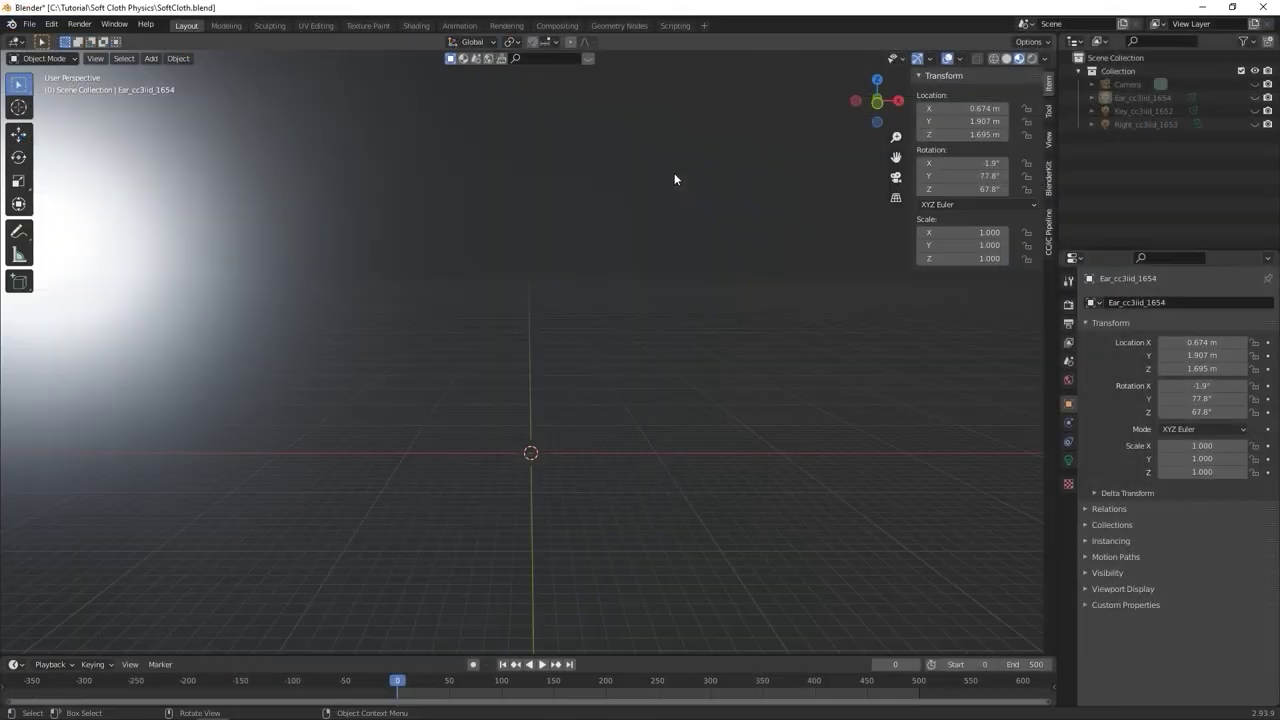
# Import Knee_length_skirt.abc into the Blender scene as an Alembic archive.
pyautogui.click(29, 23)
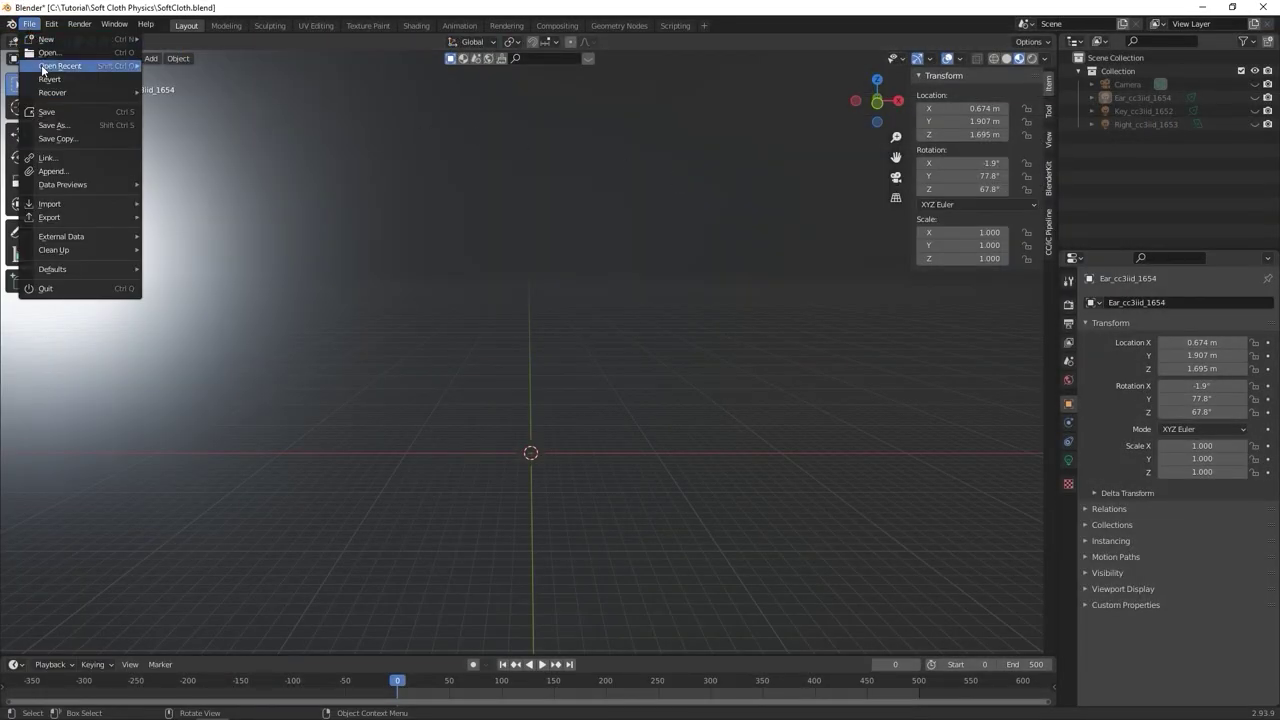
pyautogui.moveTo(75, 201)
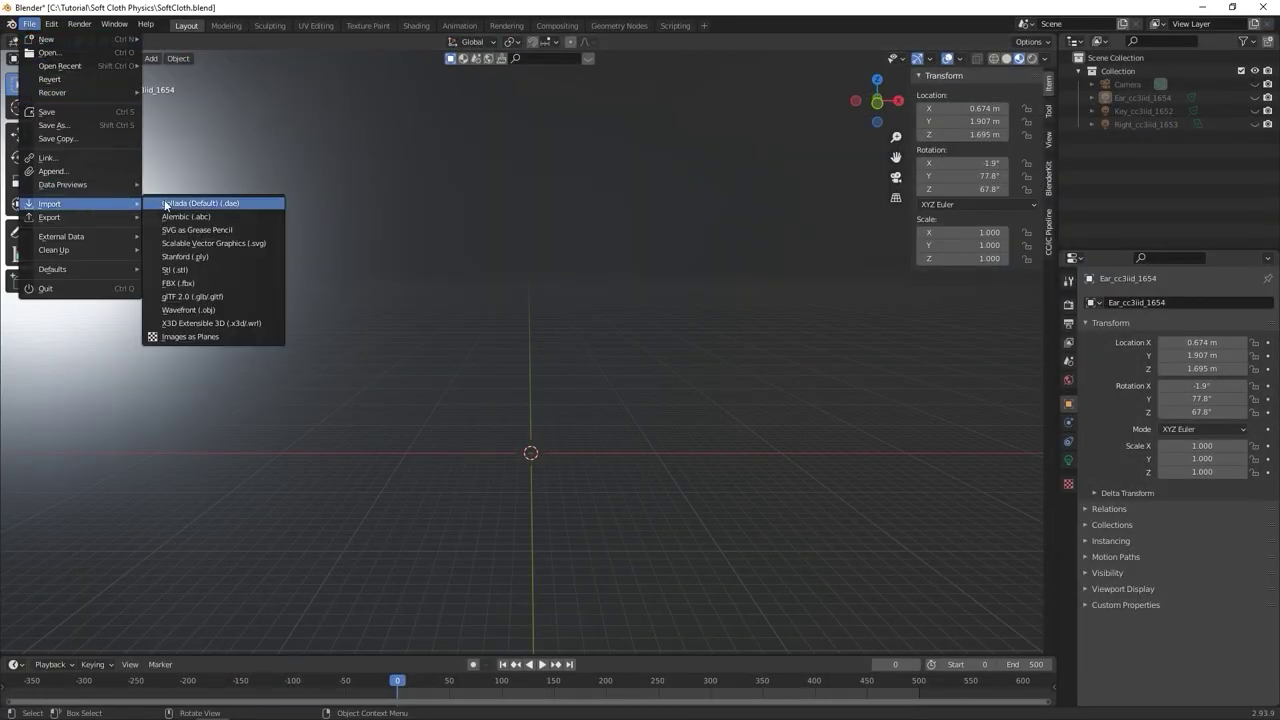
pyautogui.click(259, 215)
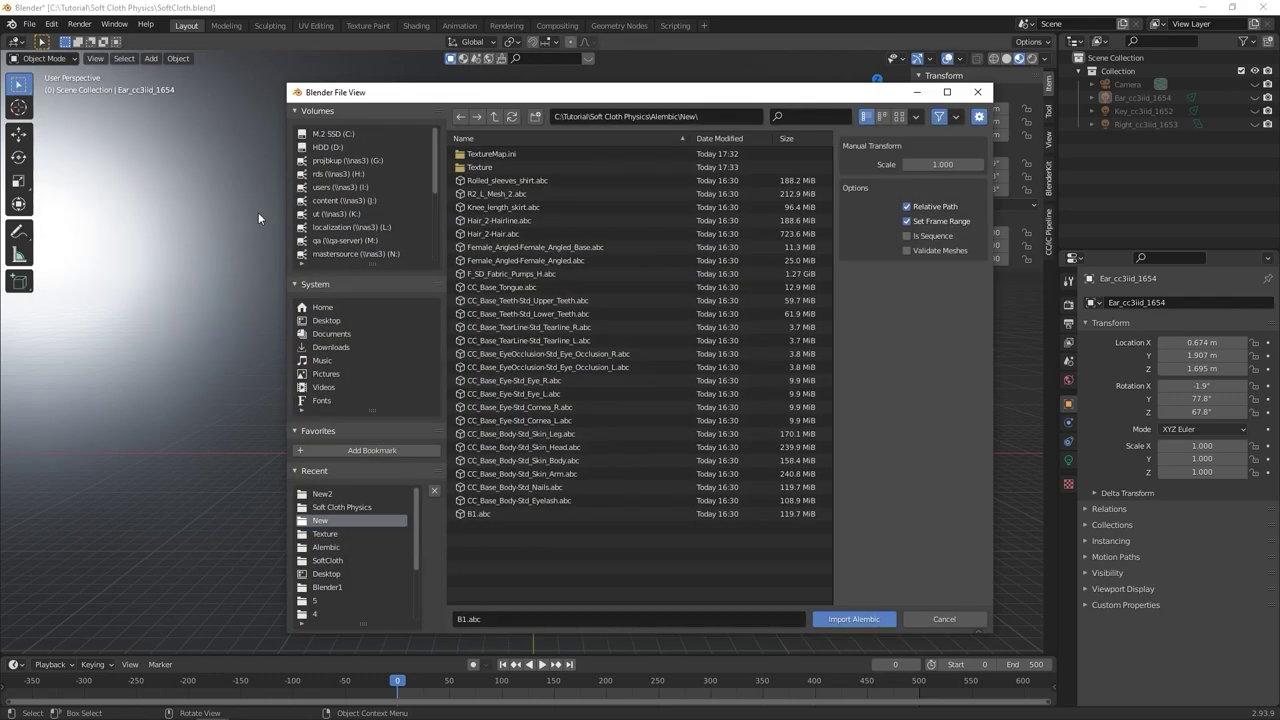
pyautogui.click(493, 203)
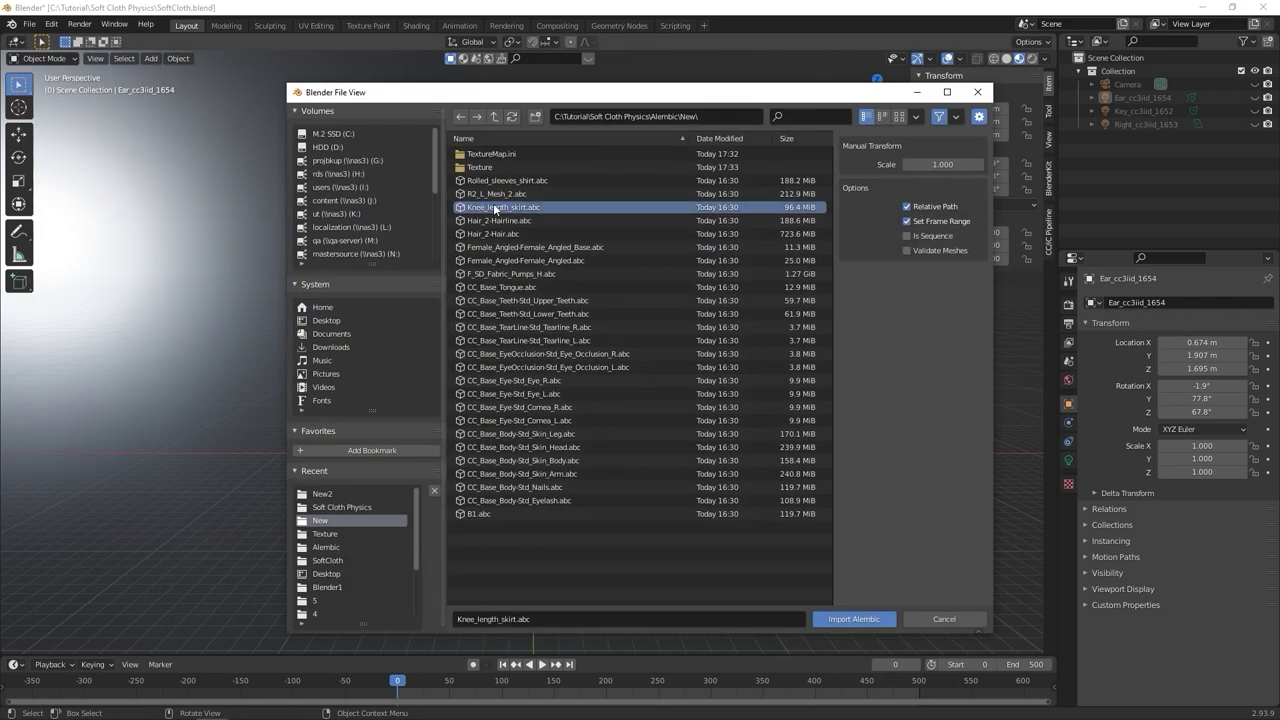
pyautogui.click(825, 619)
# Frame the skirt in view, play its cloth animation, then stop playback.
pyautogui.press('KP_Decimal')
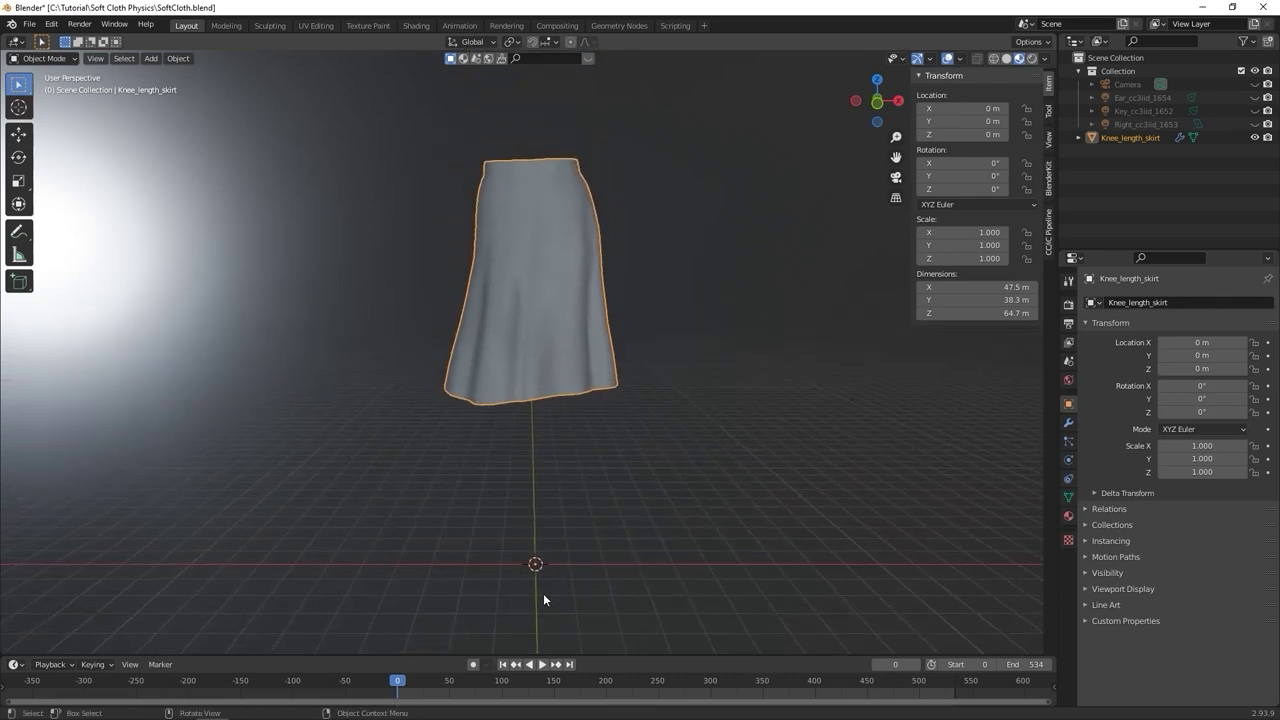
pyautogui.click(541, 664)
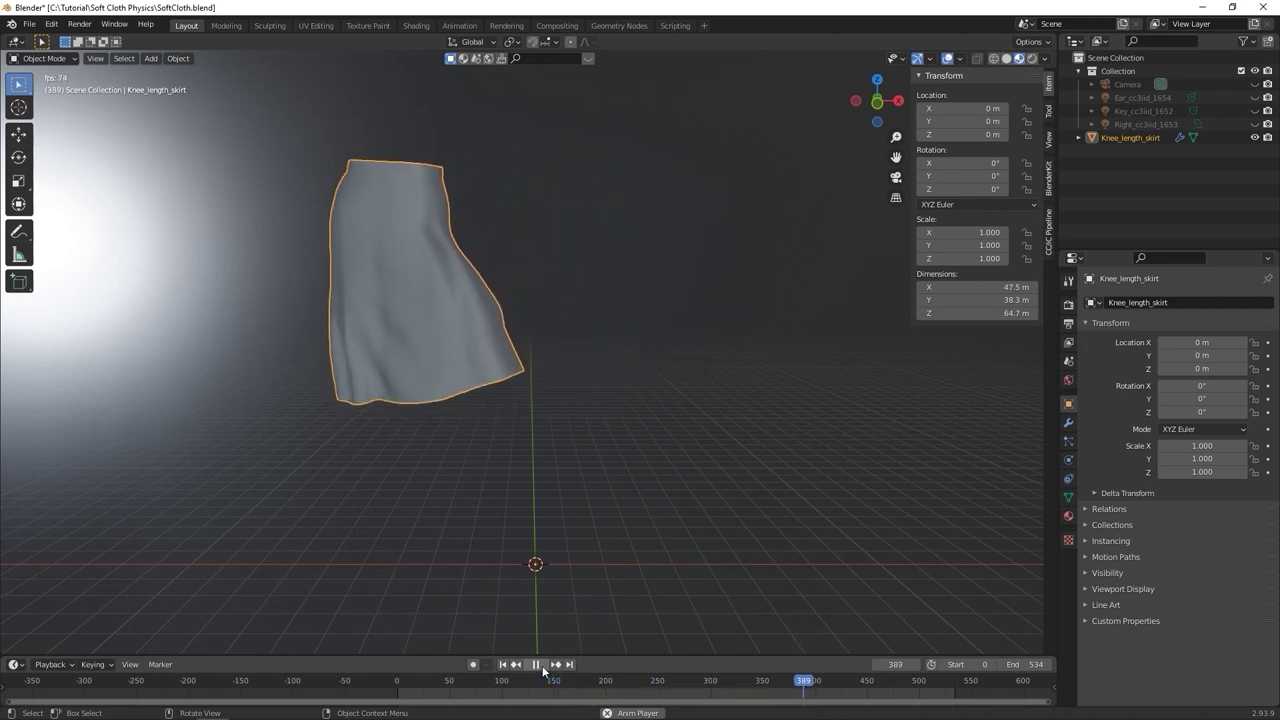
pyautogui.press('Escape')
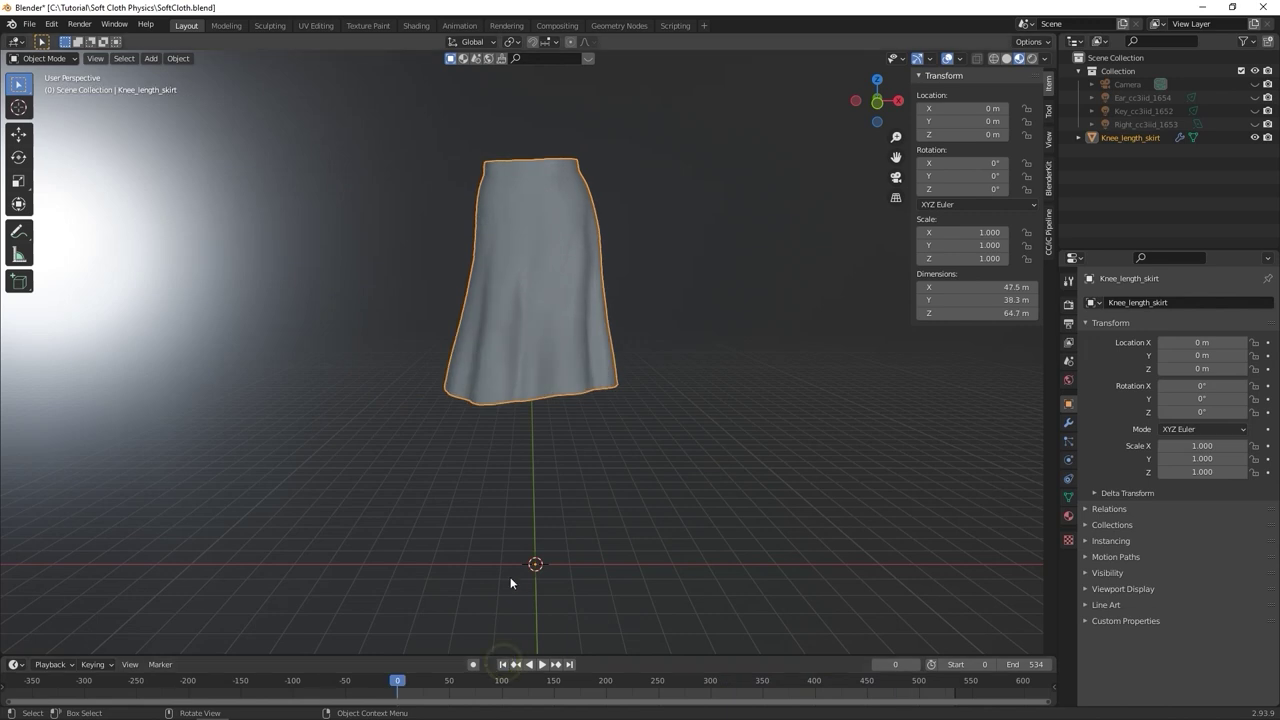
# Create a new material for the skirt in the Shading workspace.
pyautogui.click(416, 25)
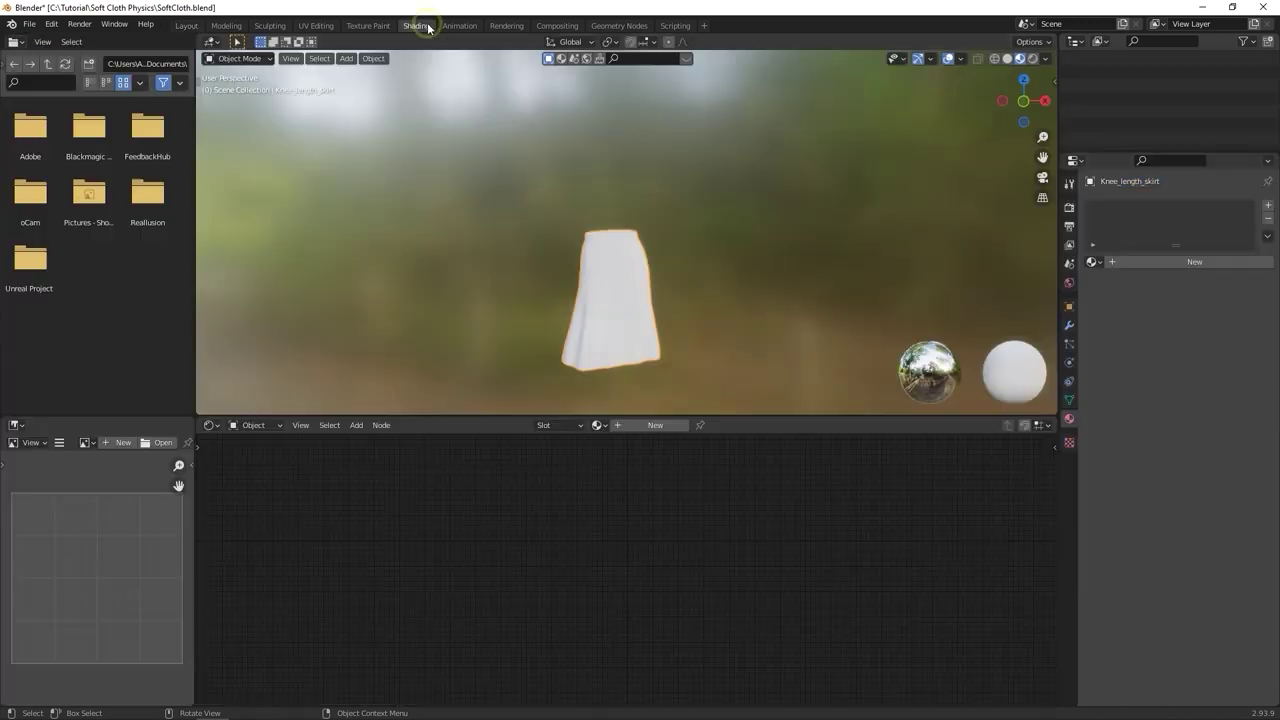
pyautogui.click(638, 425)
pyautogui.scroll(2, 610, 540)
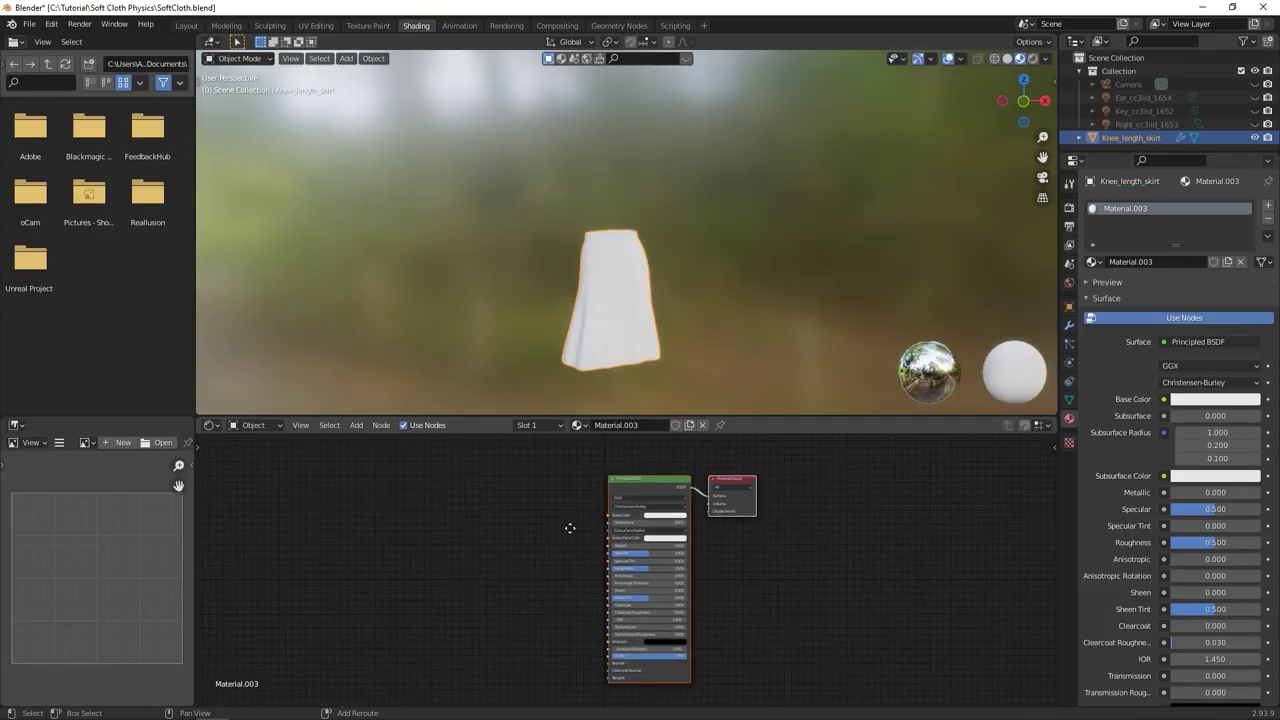
# Add an Image Texture node and link its colour to Base Color.
pyautogui.hotkey('shift', 'a')
pyautogui.write('image')
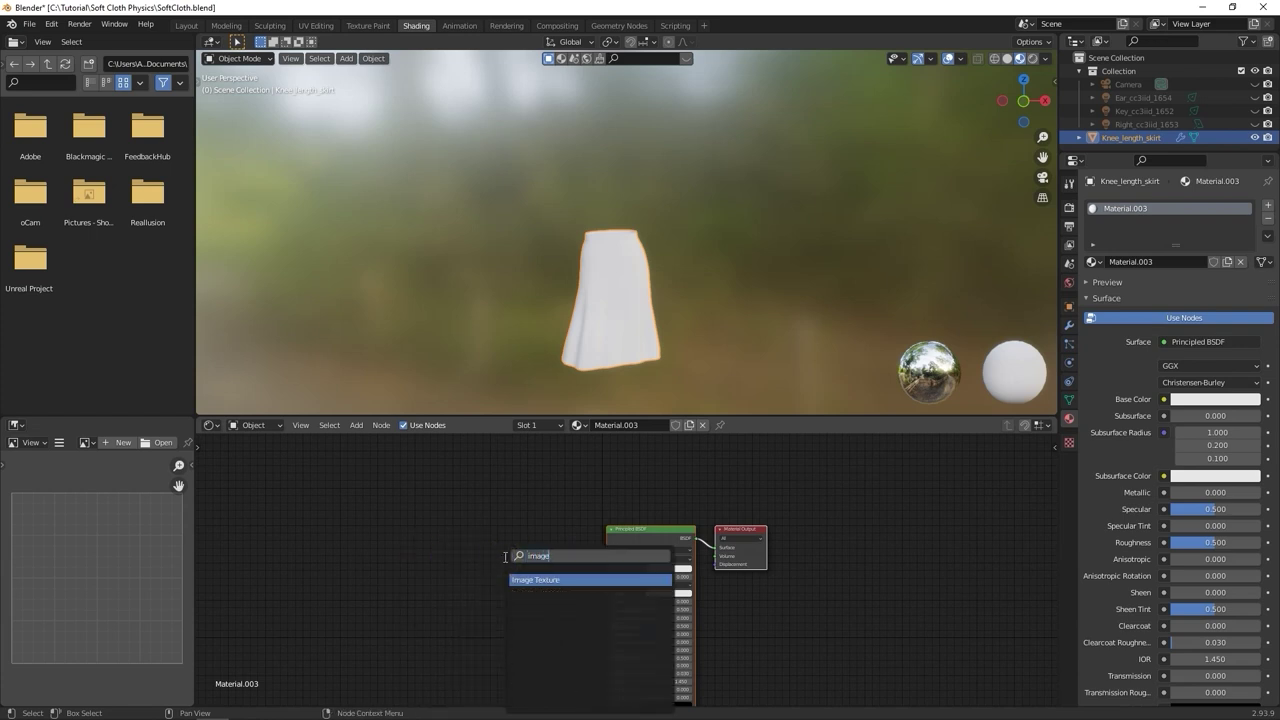
pyautogui.press('Return')
pyautogui.click(345, 513)
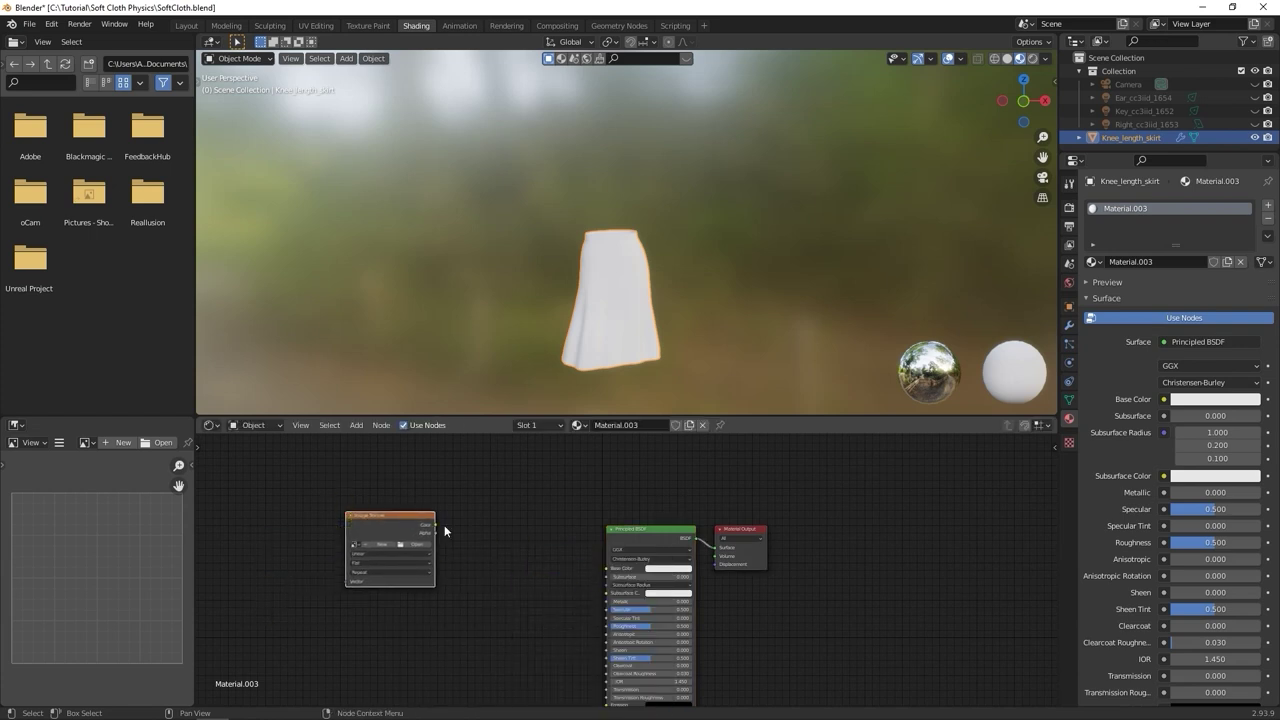
pyautogui.moveTo(427, 525); pyautogui.dragTo(606, 568)
pyautogui.moveTo(435, 555); pyautogui.dragTo(392, 555)
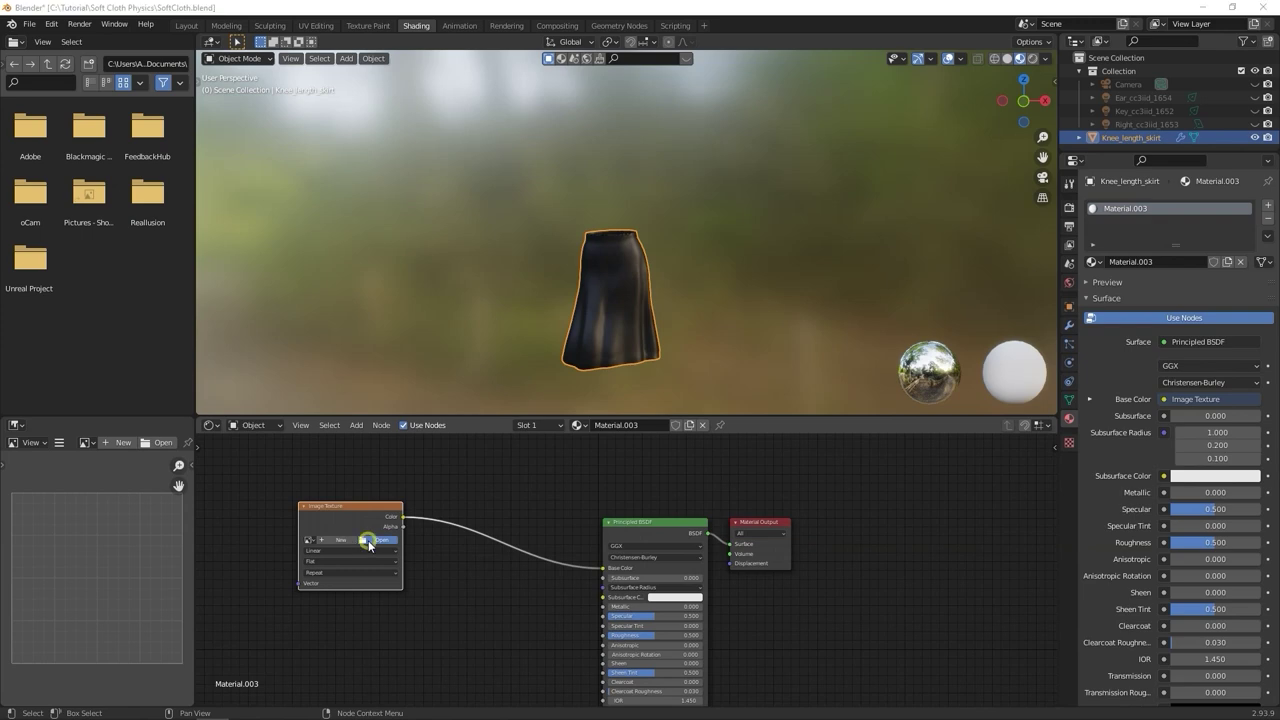
# Load the Knee_length_skirt Diffuse PNG from the Texture folder into the image node.
pyautogui.click(374, 545)
pyautogui.doubleClick(595, 167)
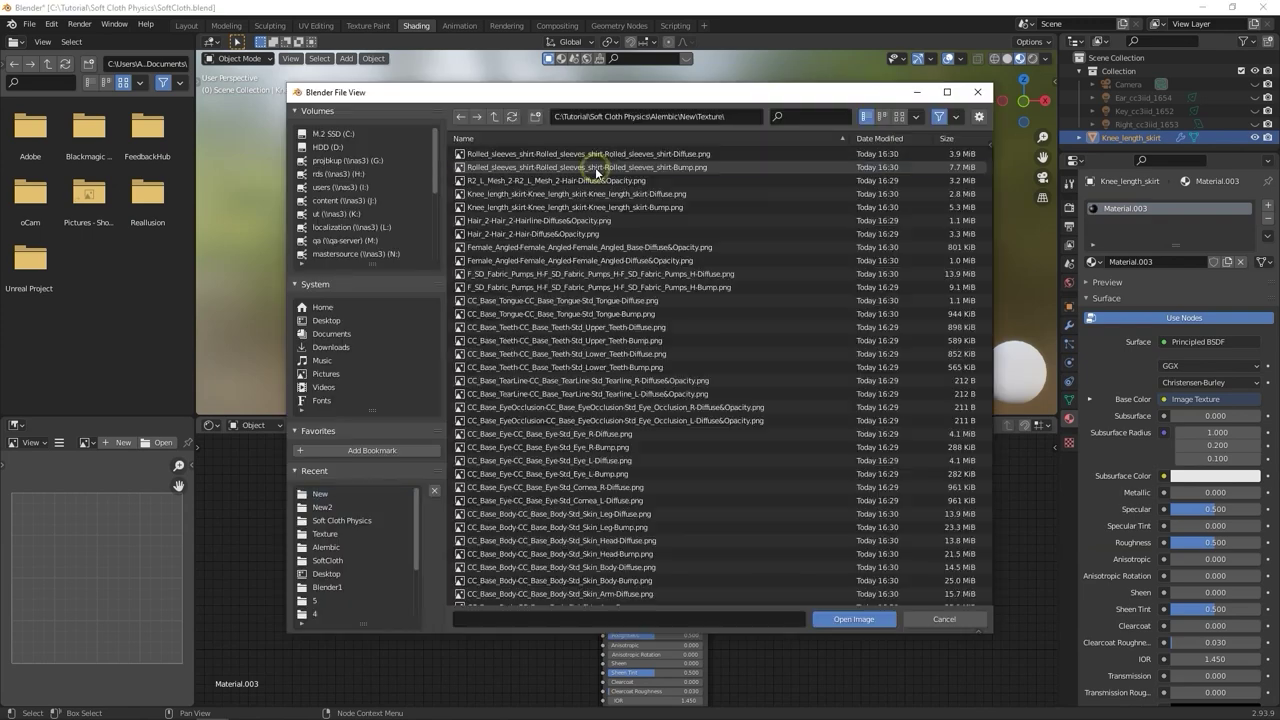
pyautogui.click(801, 116)
pyautogui.write('leng')
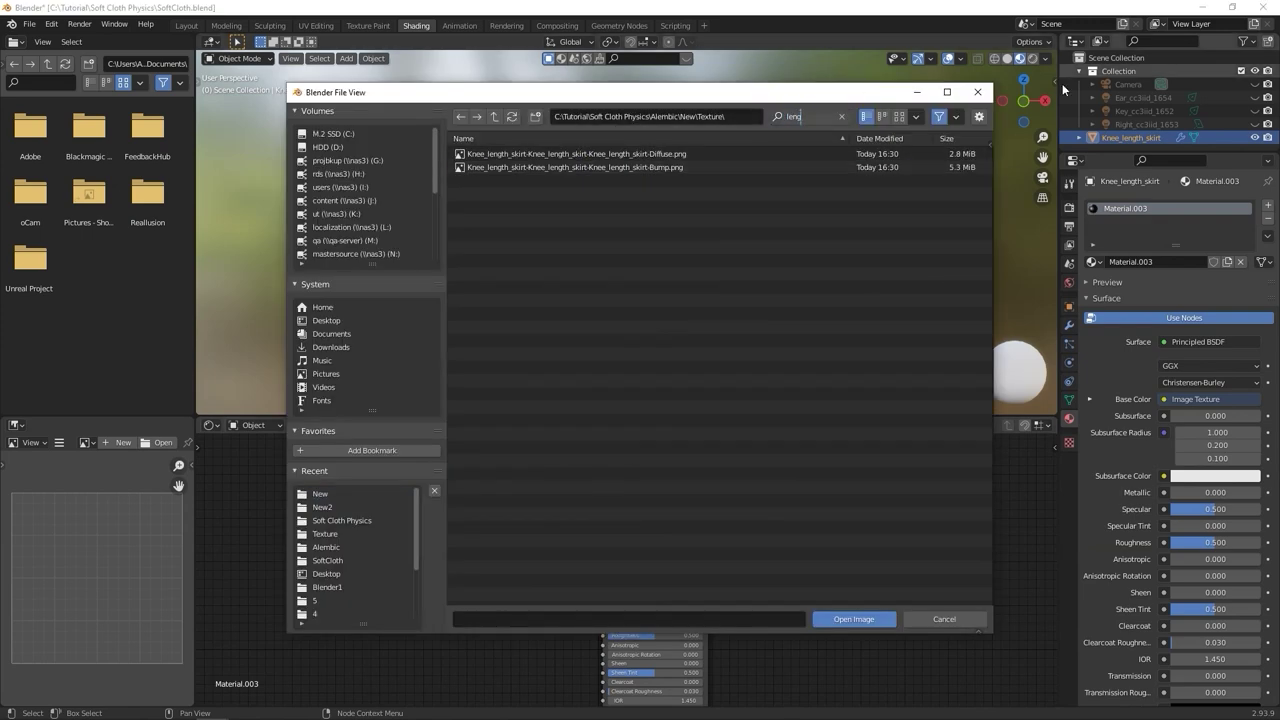
pyautogui.click(606, 155)
pyautogui.click(840, 619)
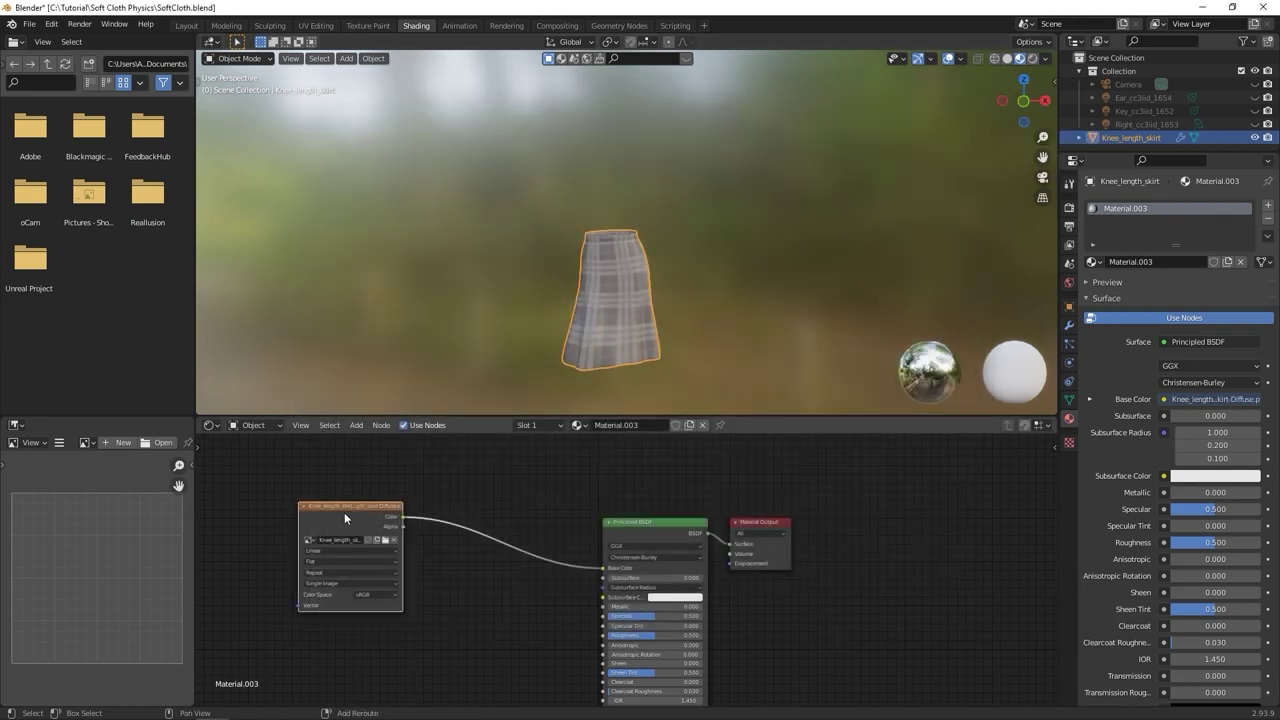
# Duplicate the image node below and load the skirt's Bump PNG into it.
pyautogui.hotkey('shift', 'd')
pyautogui.moveTo(517, 617); pyautogui.dragTo(470, 525, button='middle')
pyautogui.click(411, 583)
pyautogui.click(800, 116)
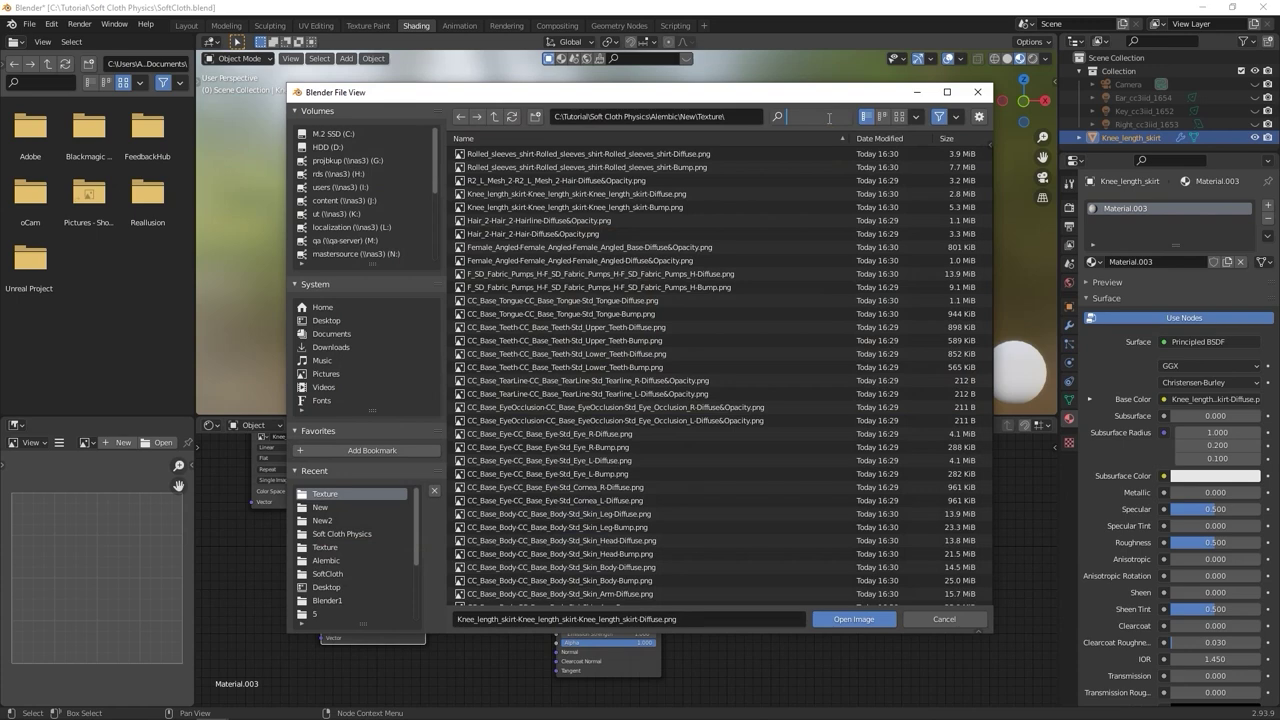
pyautogui.write('leng')
pyautogui.click(694, 167)
pyautogui.click(823, 611)
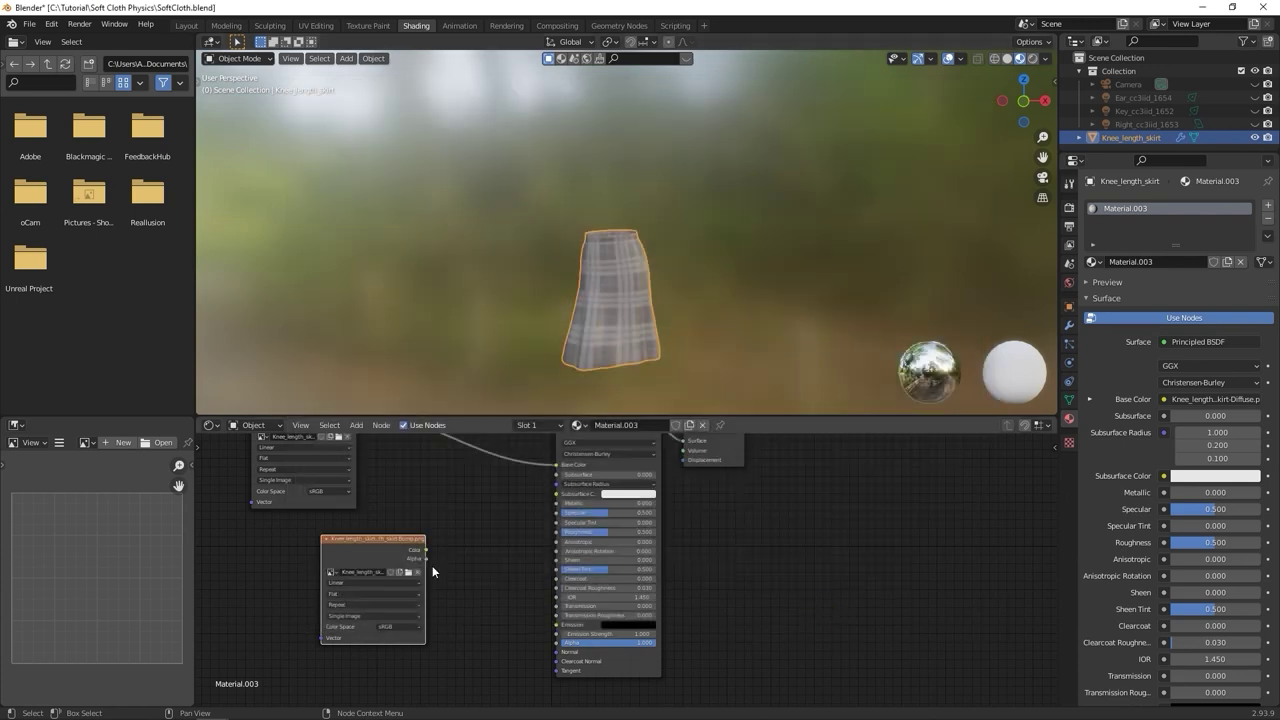
# Connect the Bump image to the Normal input and set its colour space to Non-Color.
pyautogui.moveTo(425, 550); pyautogui.dragTo(433, 556)
pyautogui.moveTo(555, 650); pyautogui.dragTo(556, 651)
pyautogui.click(398, 626)
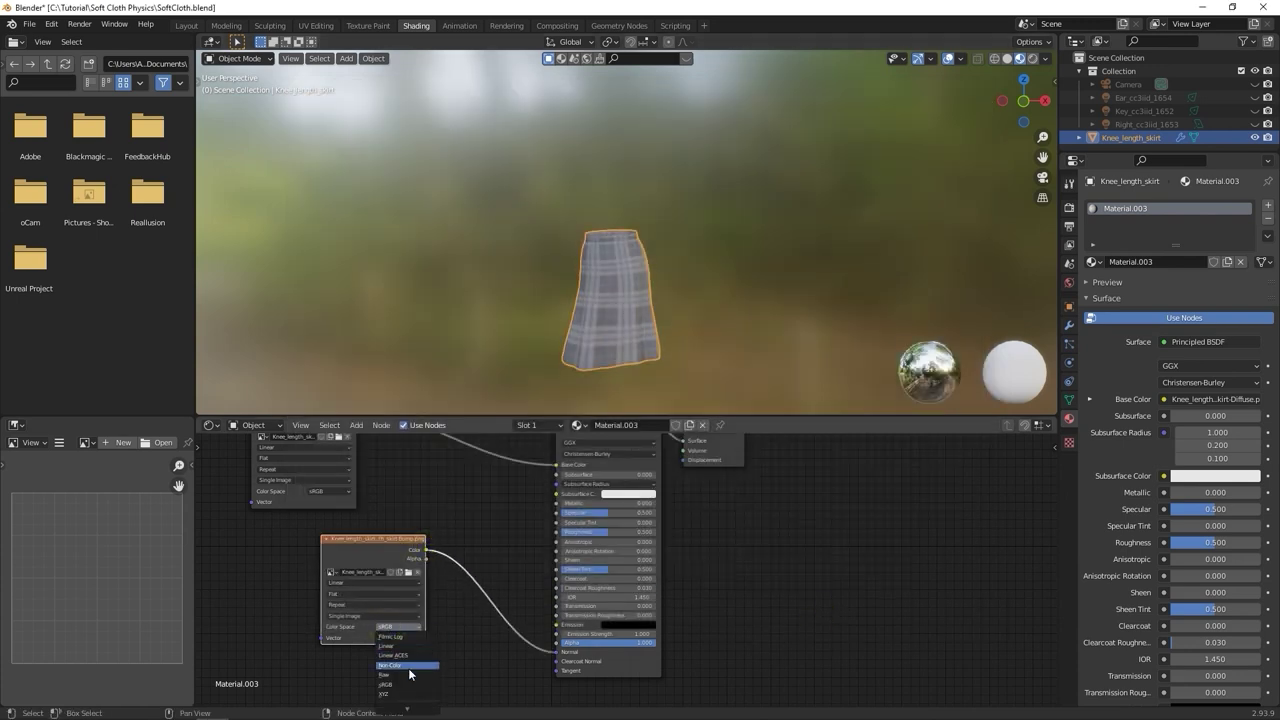
pyautogui.click(406, 672)
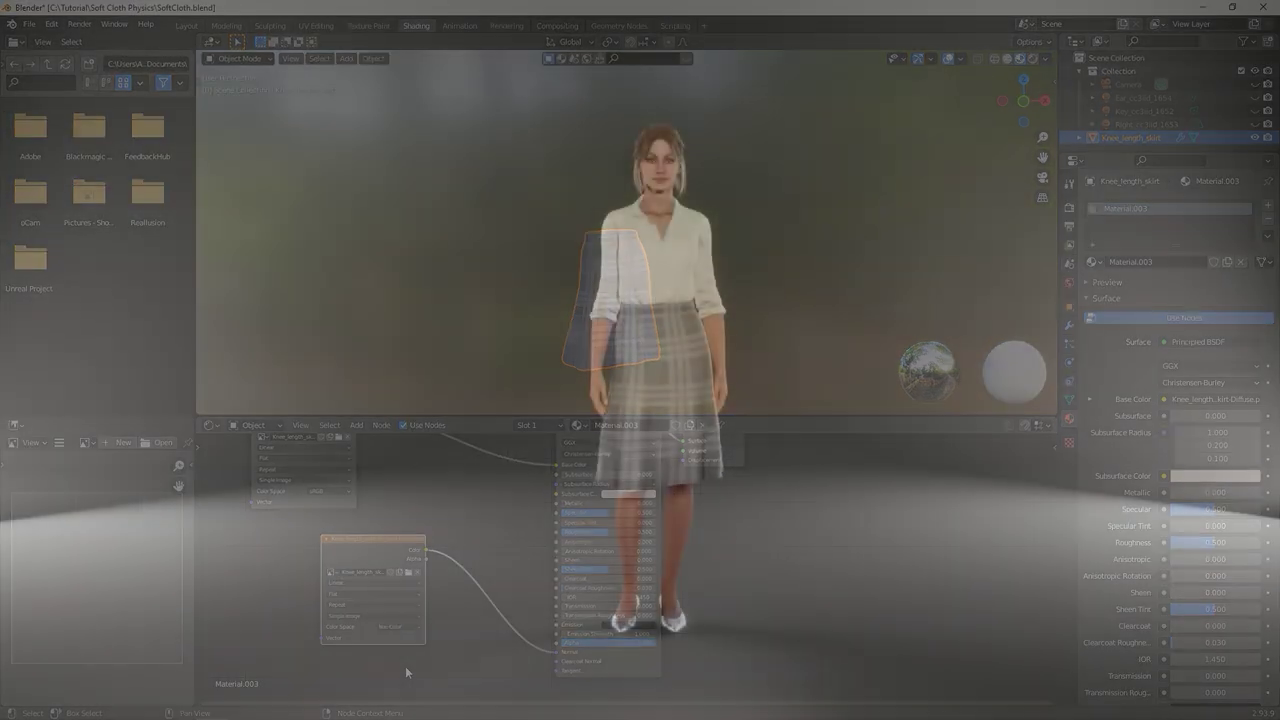